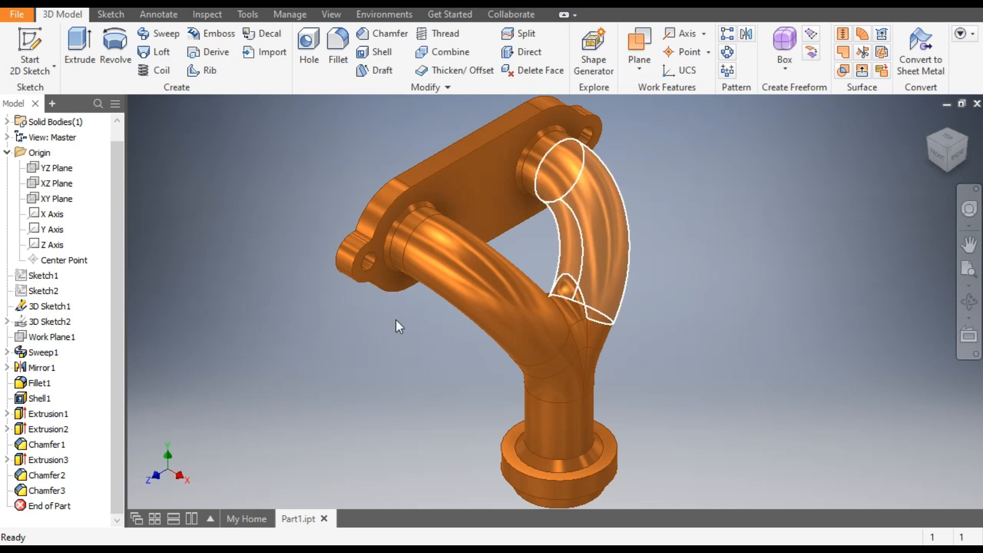
# Examine the 3D sketch, sweep, mirror and fillet features of the finished two-branch pipe part.
pyautogui.click(57, 307)
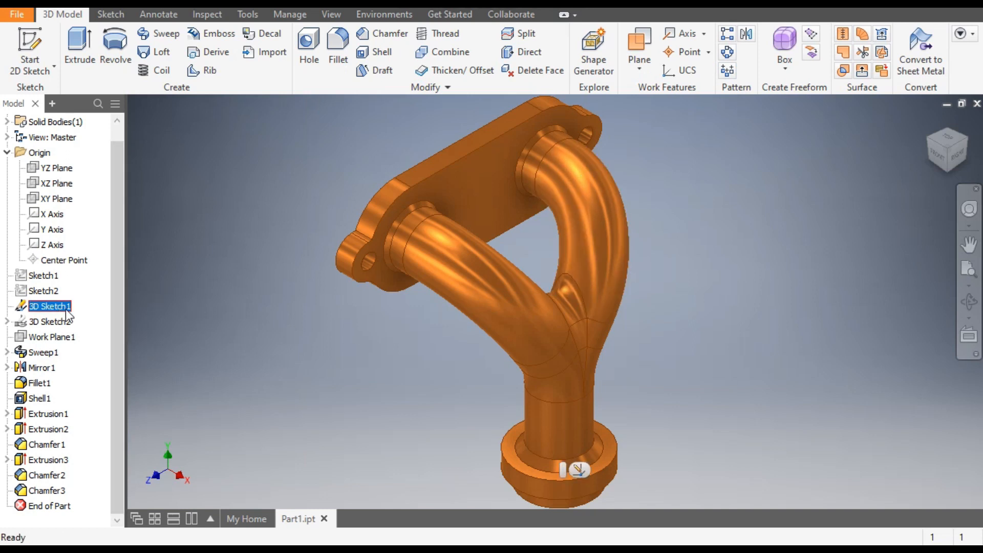
pyautogui.click(51, 351)
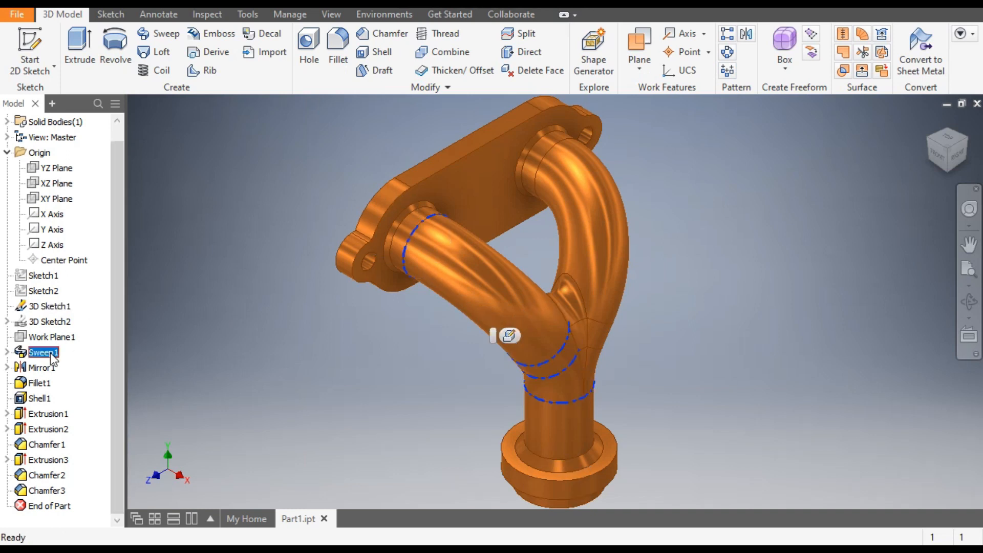
pyautogui.click(49, 367)
pyautogui.click(44, 384)
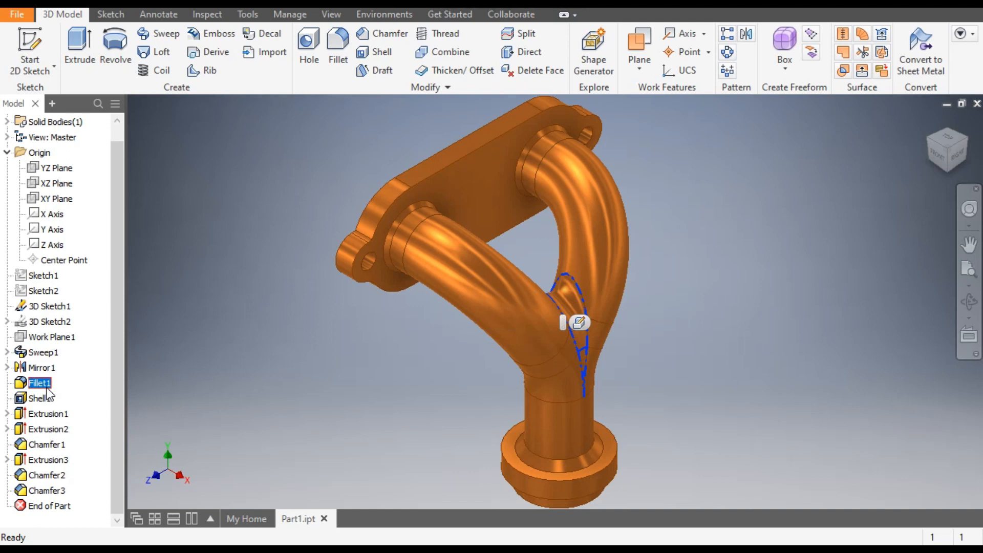
pyautogui.click(244, 327)
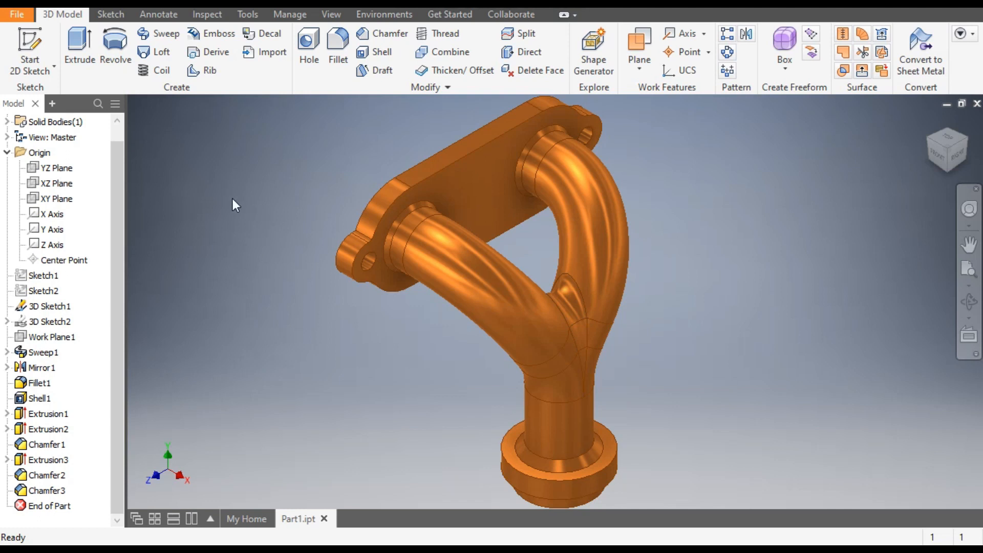
# Create a new part from the metric Standard (mm).ipt template.
pyautogui.hotkey('ctrl', 'n')
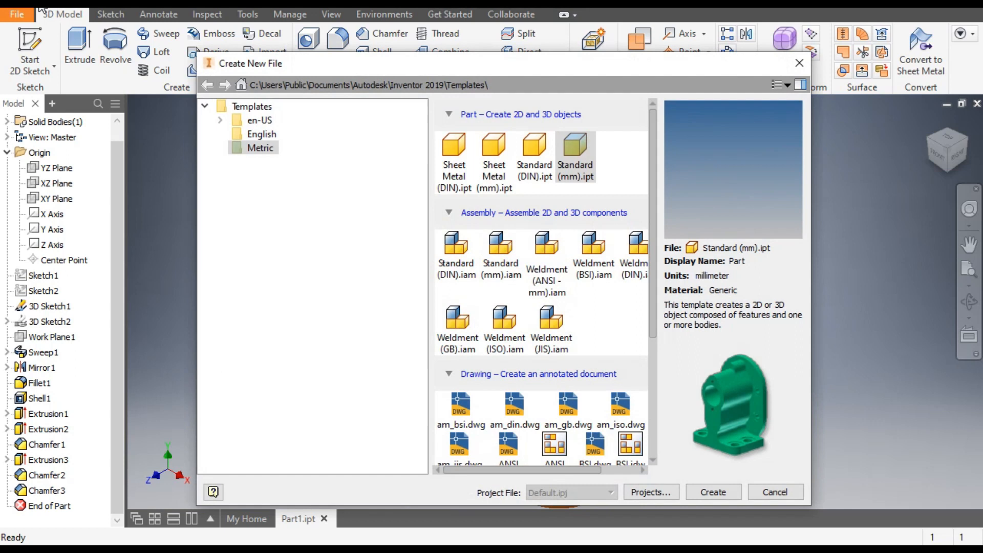
pyautogui.click(583, 143)
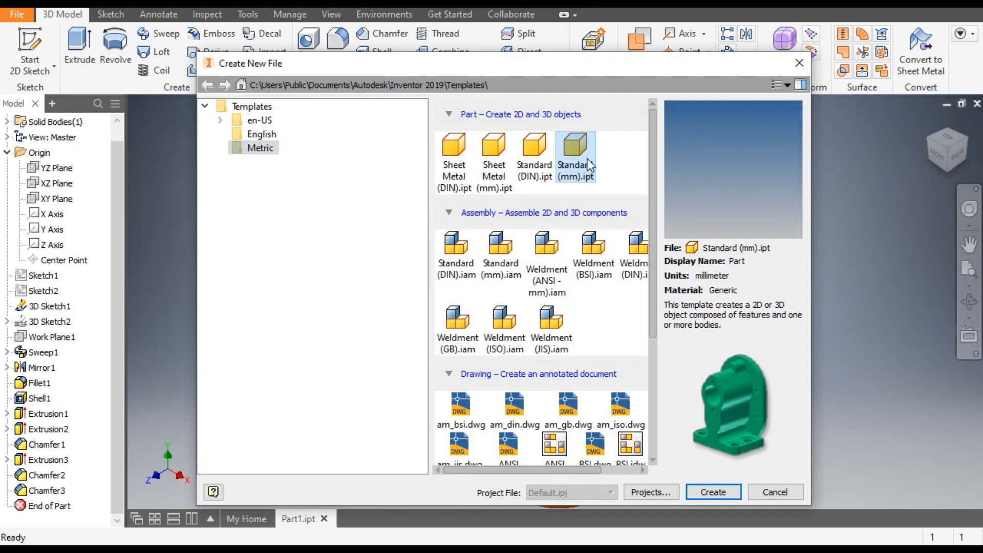
pyautogui.click(702, 496)
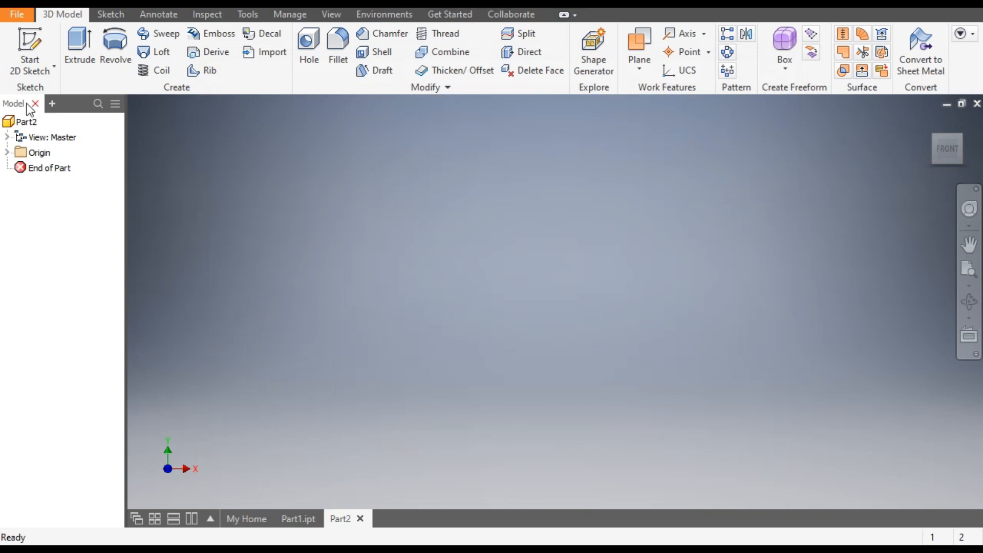
# On the XY plane, sketch a horizontal line about 15 mm long joined to a vertical line about 12 mm long ending at the origin.
pyautogui.click(29, 45)
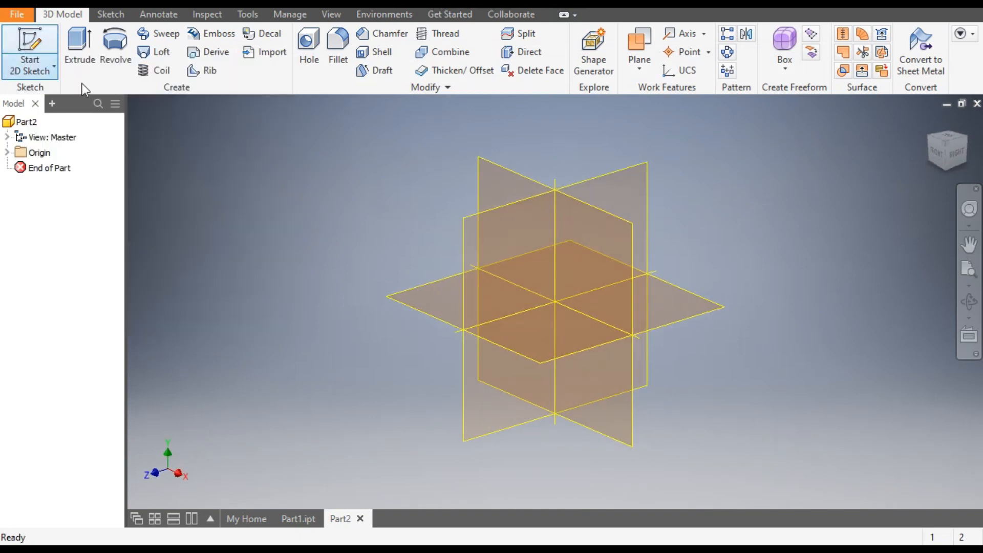
pyautogui.click(515, 176)
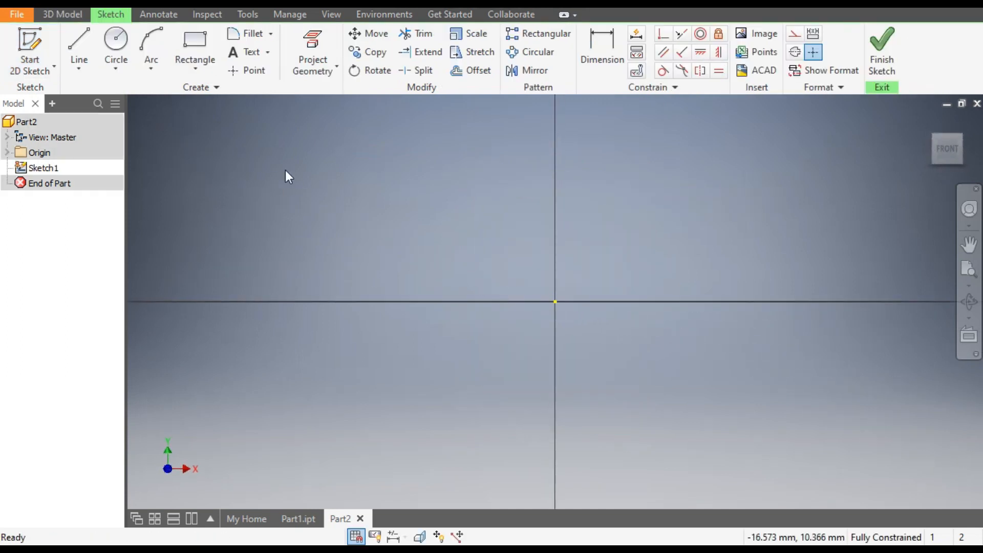
pyautogui.click(84, 47)
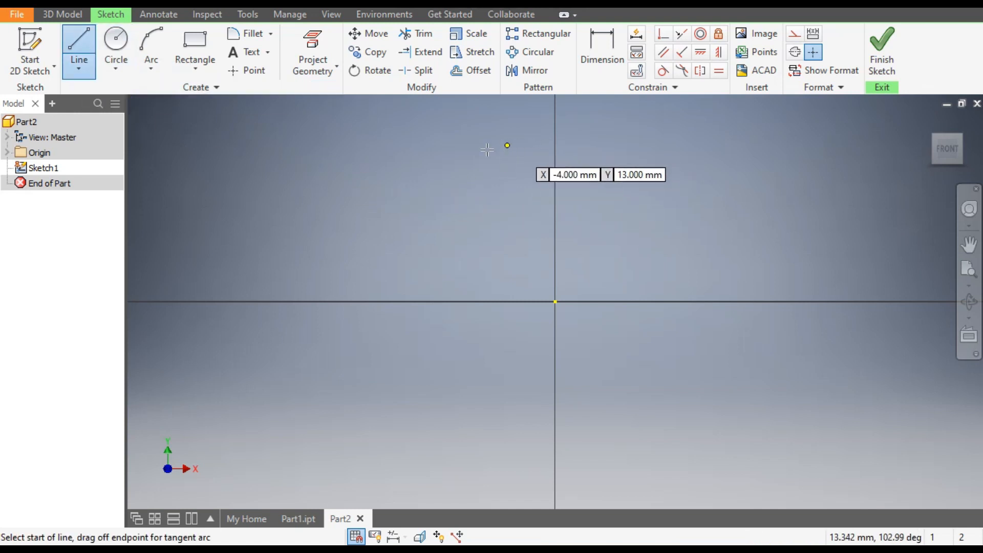
pyautogui.click(377, 156)
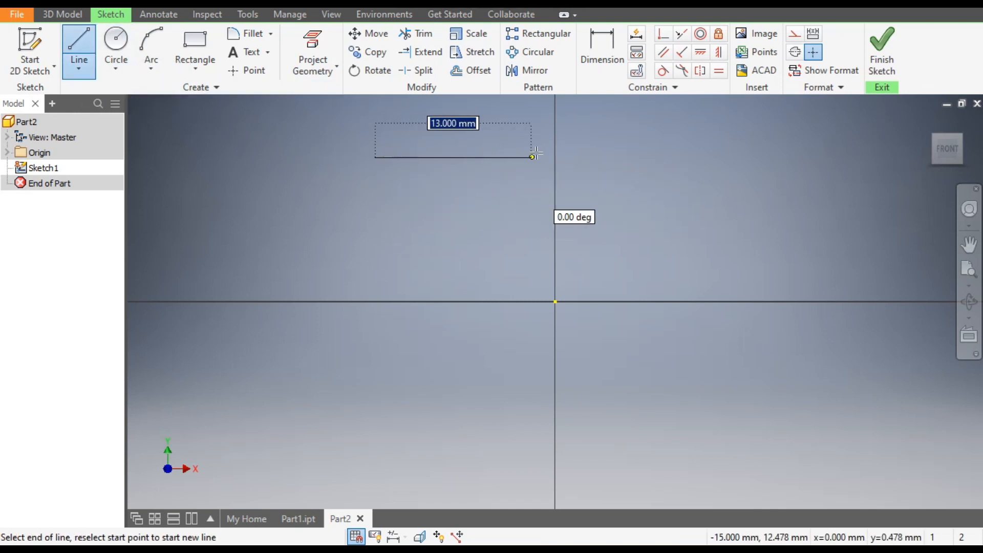
pyautogui.click(555, 157)
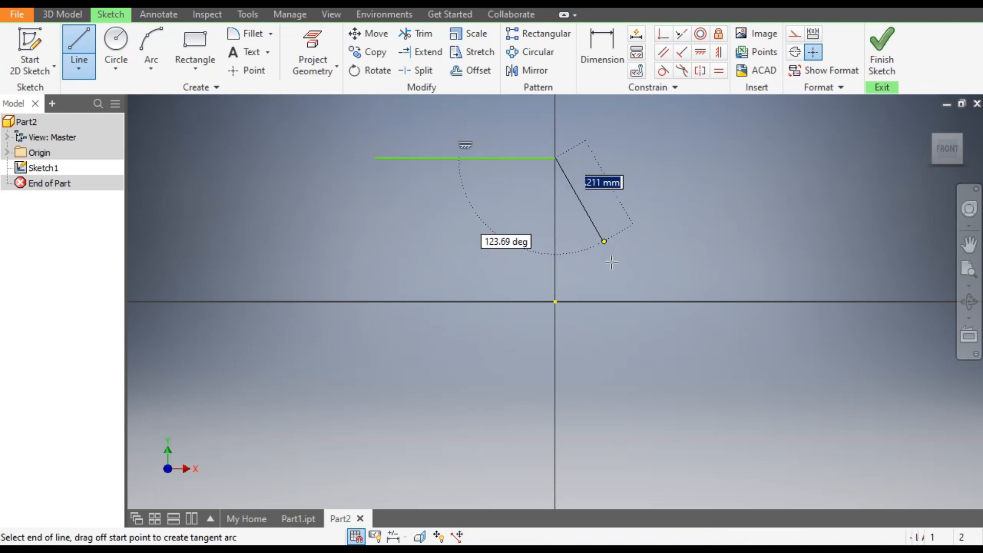
pyautogui.click(555, 301)
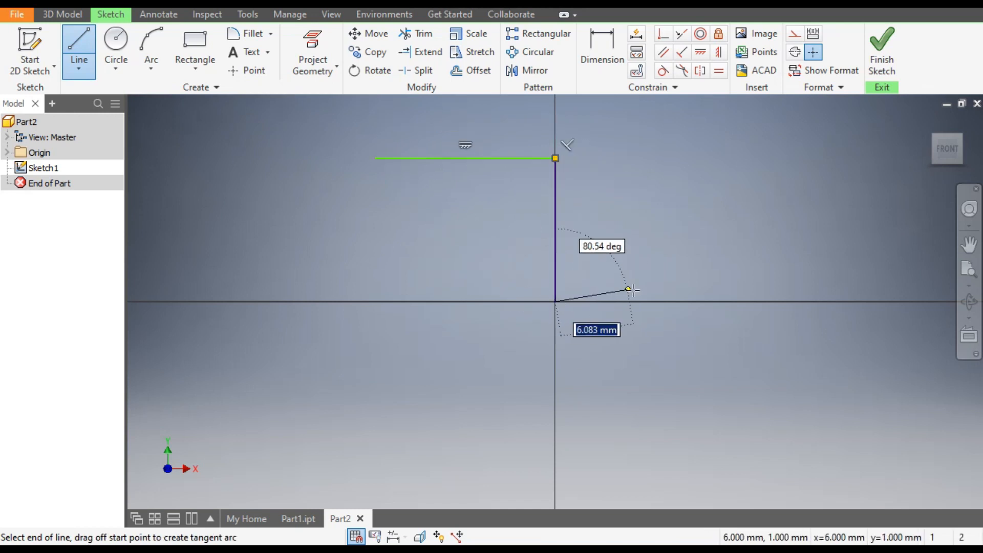
pyautogui.press('Escape')
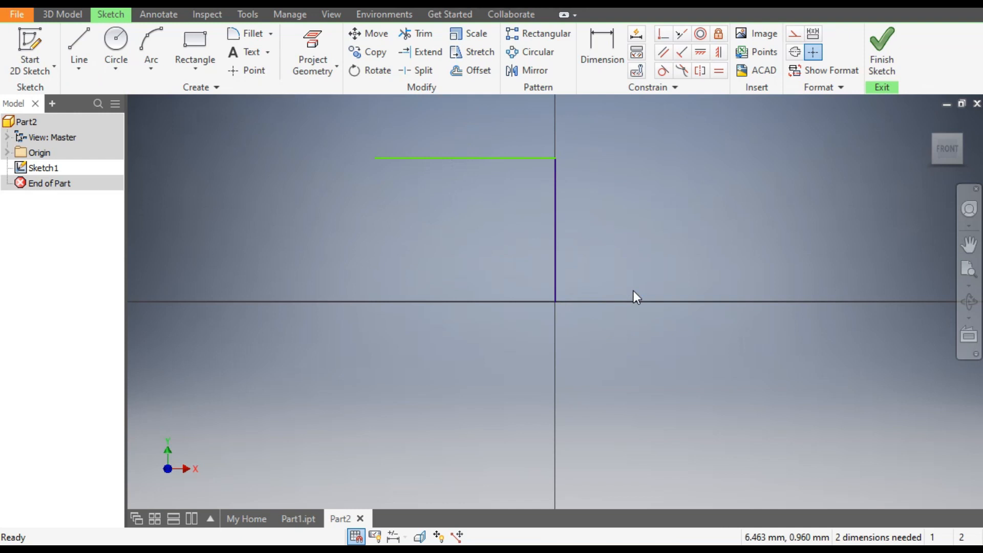
# Dimension the vertical line to 62 mm and the horizontal line to 30 mm.
pyautogui.click(589, 57)
pyautogui.click(555, 226)
pyautogui.click(587, 235)
pyautogui.write('62')
pyautogui.press('Return')
pyautogui.scroll(-10, 597, 279)
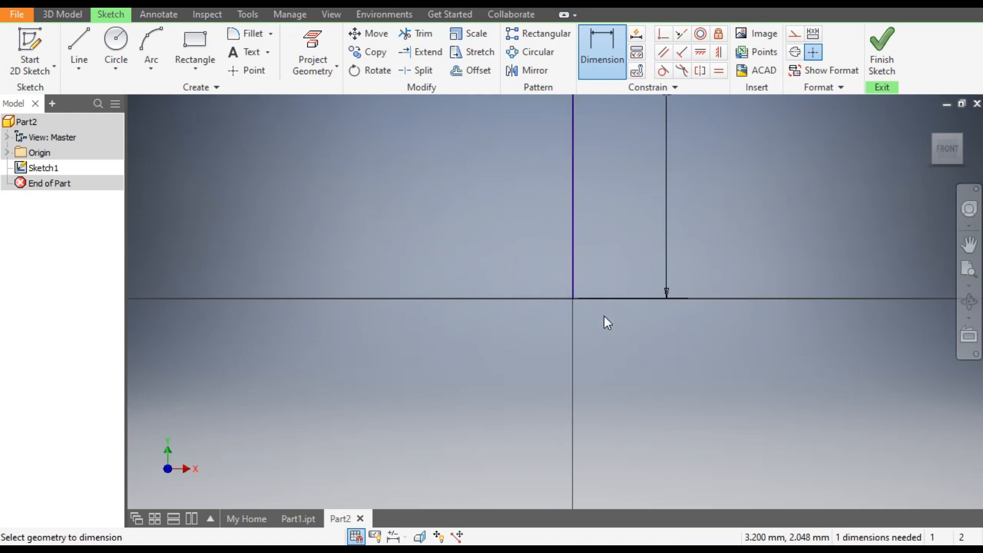
pyautogui.scroll(3, 660, 279)
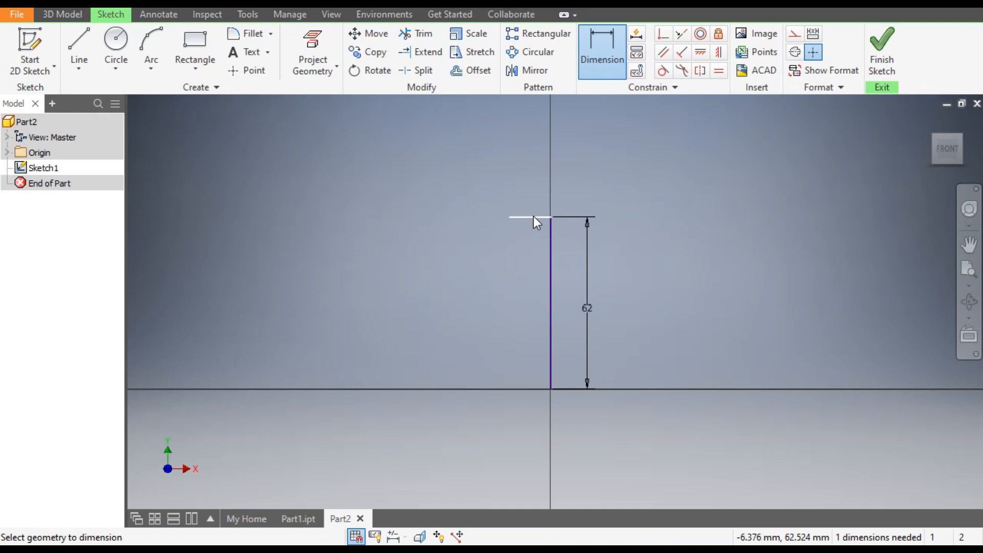
pyautogui.click(533, 183)
pyautogui.write('30')
pyautogui.press('Return')
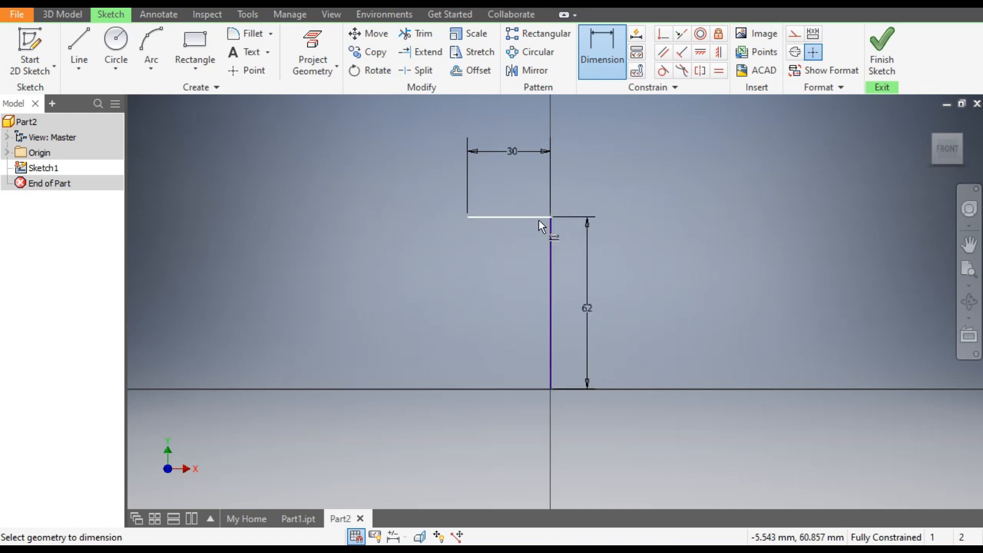
# Round the corner between the two lines with a 20 mm sketch fillet and finish the sketch.
pyautogui.click(246, 41)
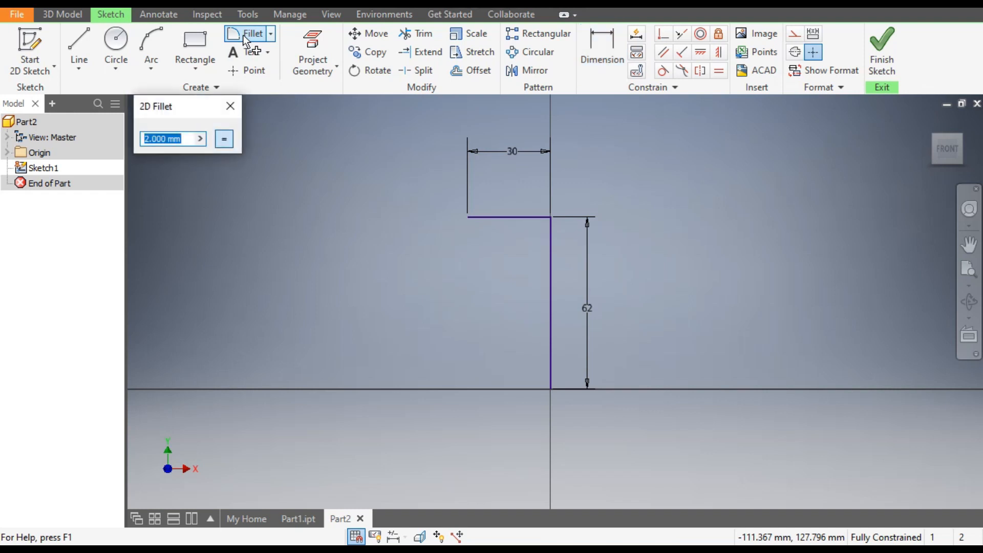
pyautogui.write('20')
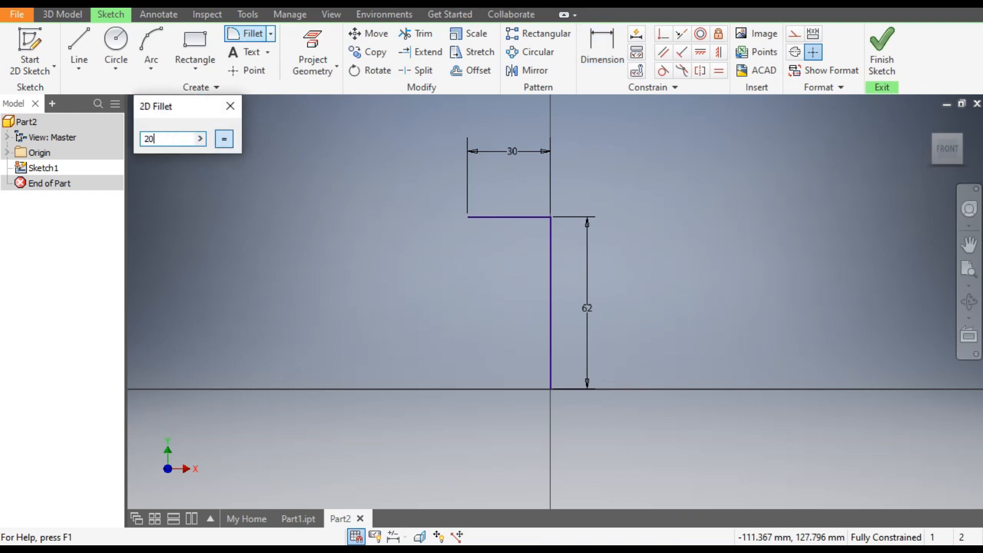
pyautogui.click(512, 216)
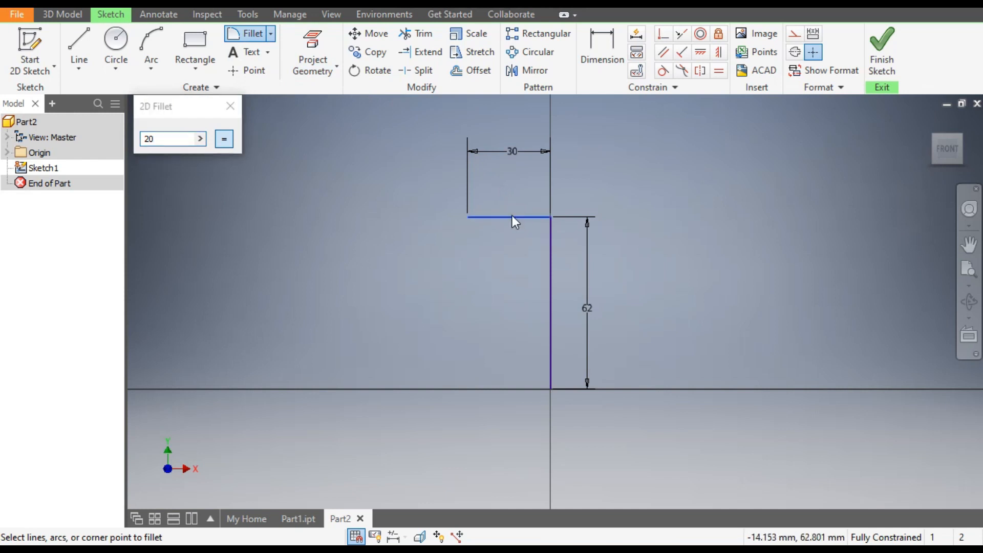
pyautogui.click(552, 255)
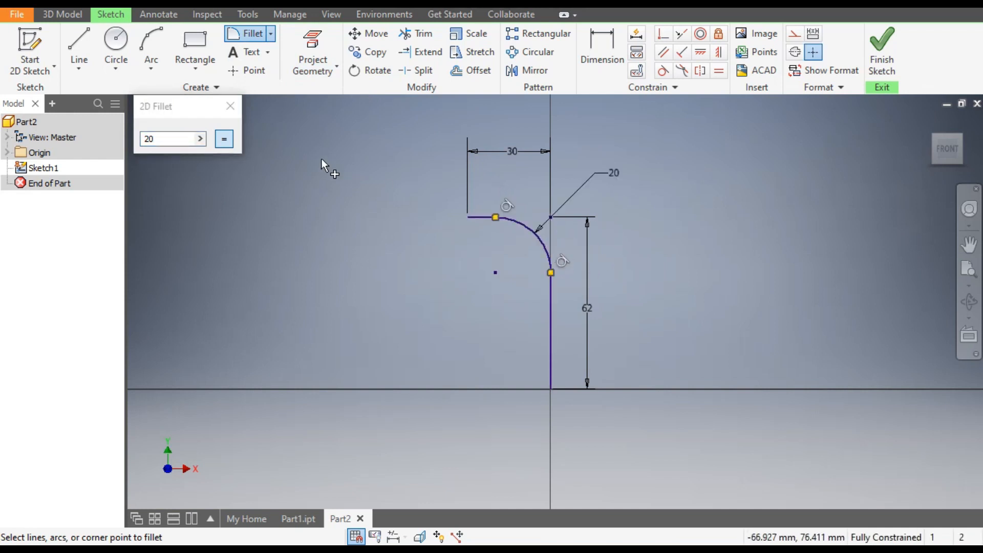
pyautogui.click(231, 106)
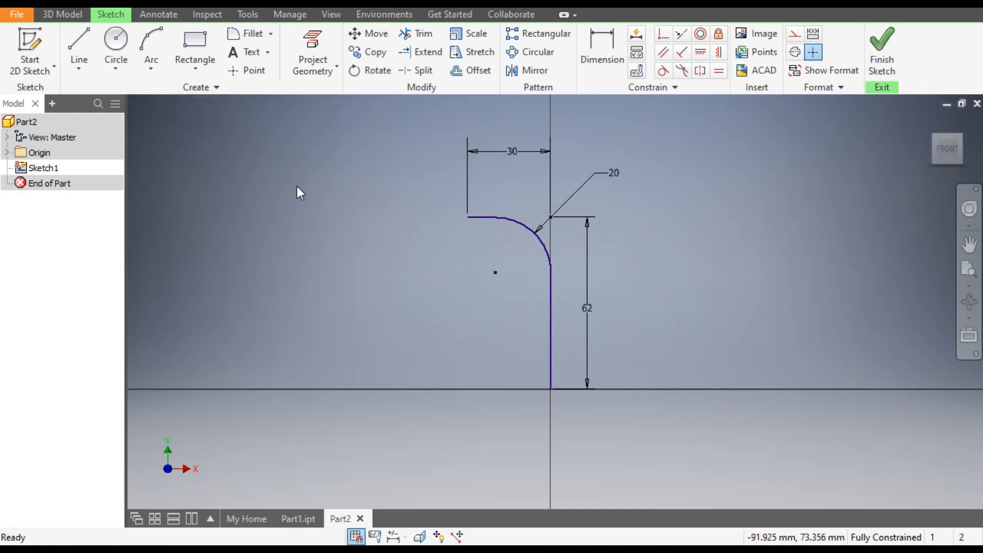
pyautogui.click(882, 53)
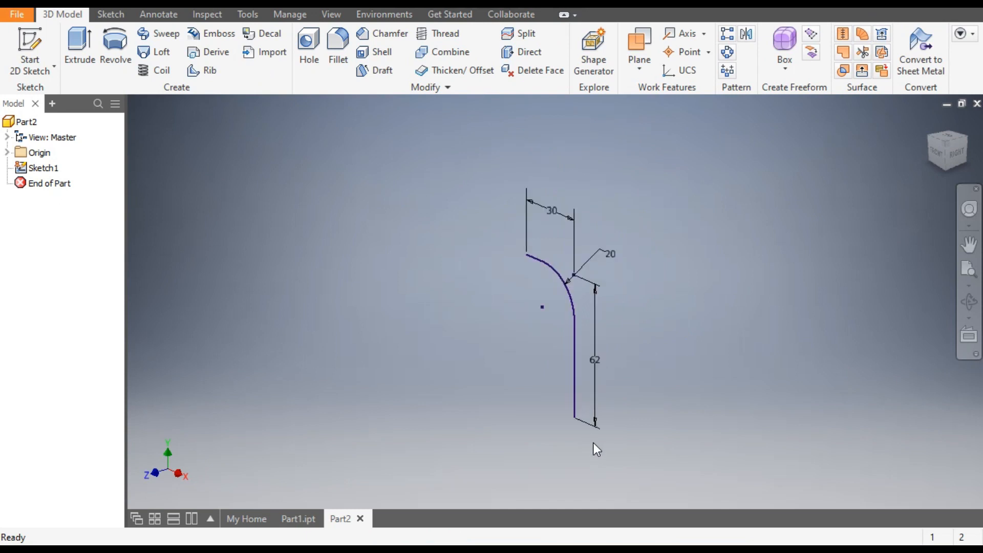
# Examine the finished pipe in Part1.ipt from its right side and return to the new part.
pyautogui.click(302, 519)
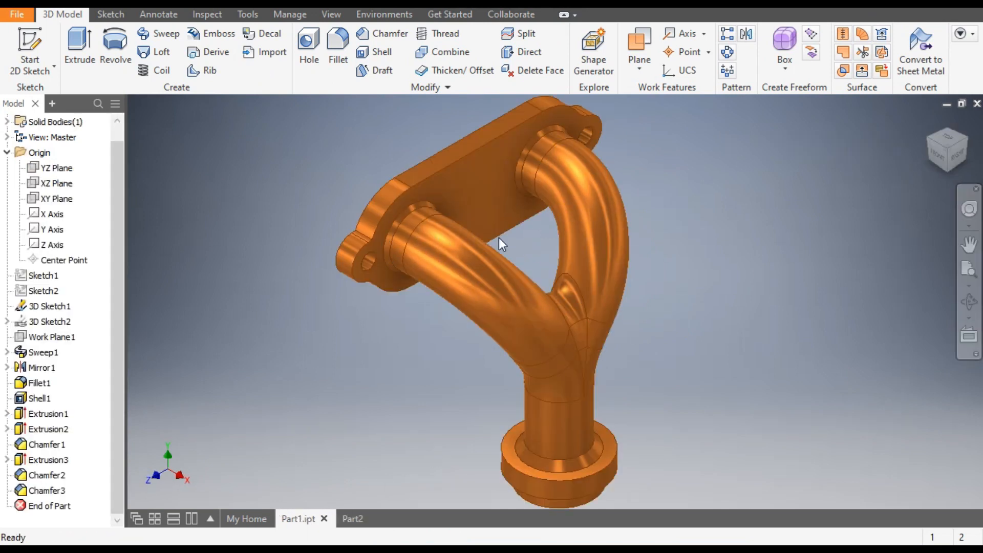
pyautogui.click(943, 163)
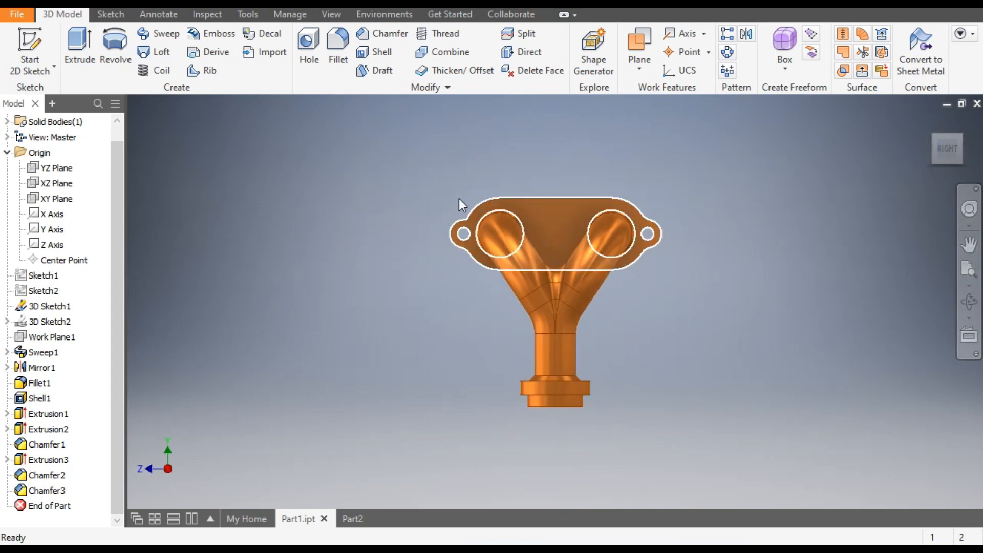
pyautogui.click(352, 519)
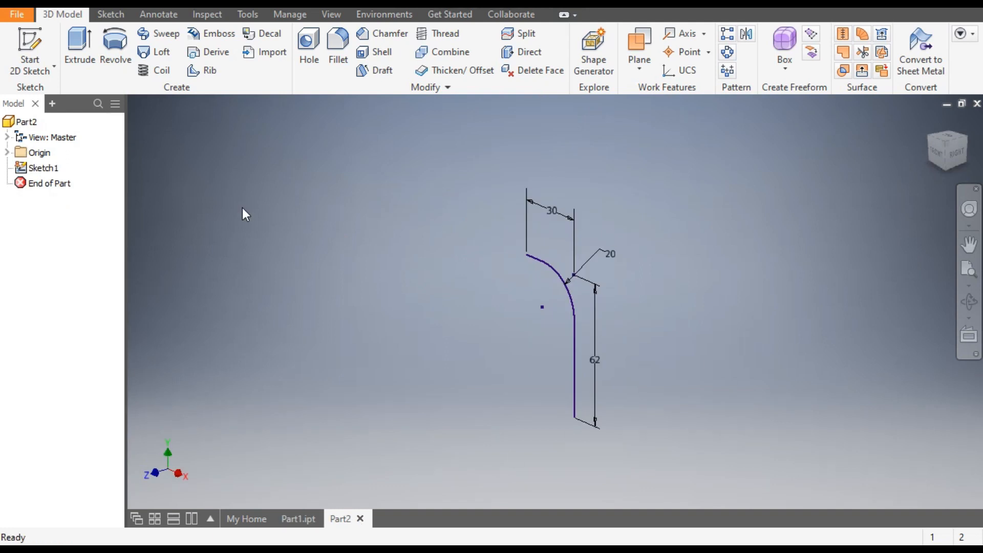
# On the YZ plane, sketch a vertical line about 48 mm up from the origin, continued by a line slanting upward toward positive Z.
pyautogui.click(29, 41)
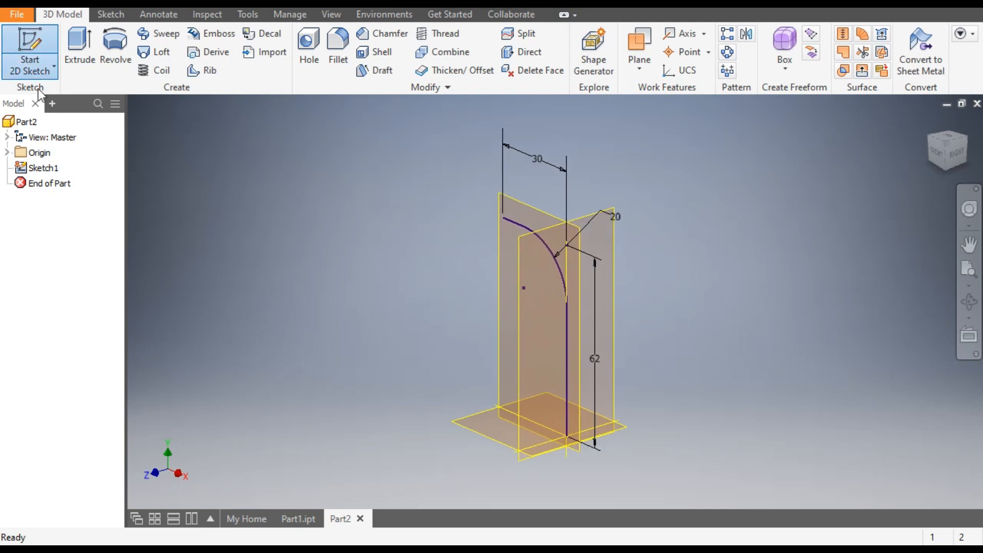
pyautogui.click(8, 153)
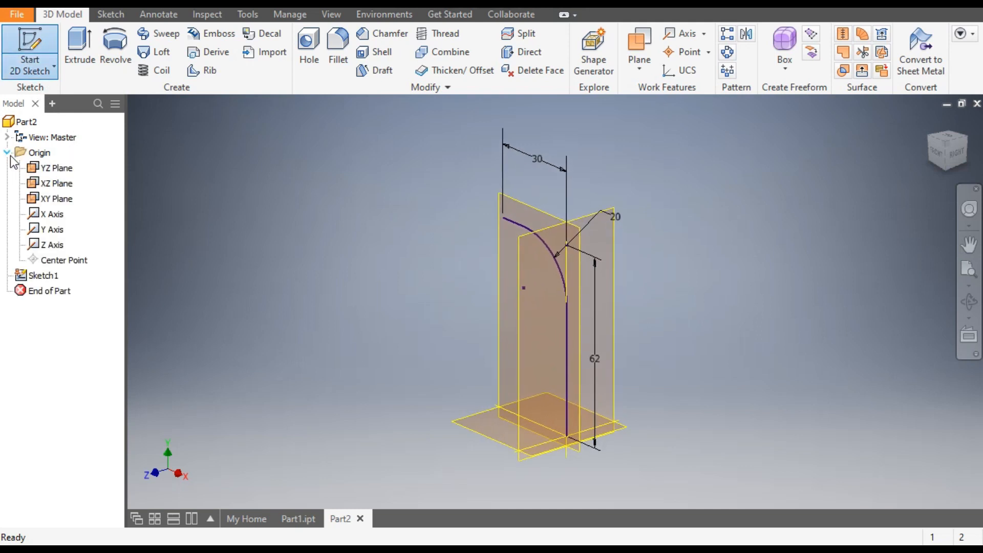
pyautogui.click(56, 168)
pyautogui.moveTo(720, 301)
pyautogui.mouseDown(button='middle')
pyautogui.moveTo(712, 296)
pyautogui.moveTo(712, 379)
pyautogui.mouseUp(button='middle')
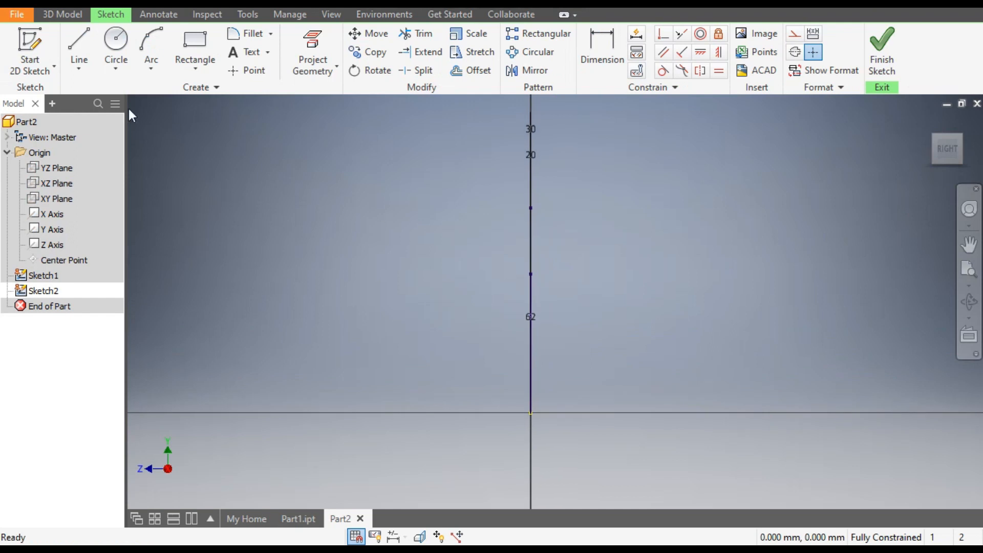
pyautogui.click(80, 47)
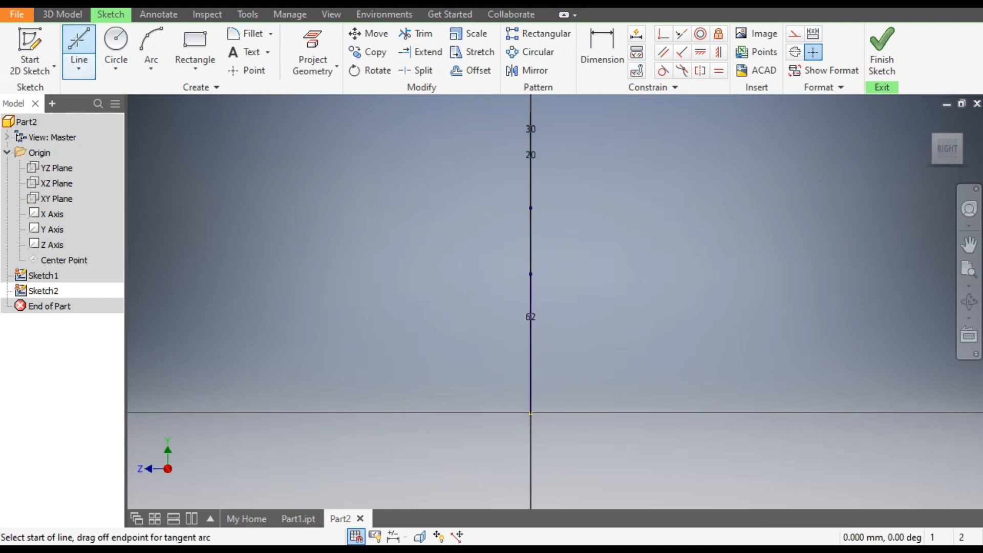
pyautogui.click(531, 412)
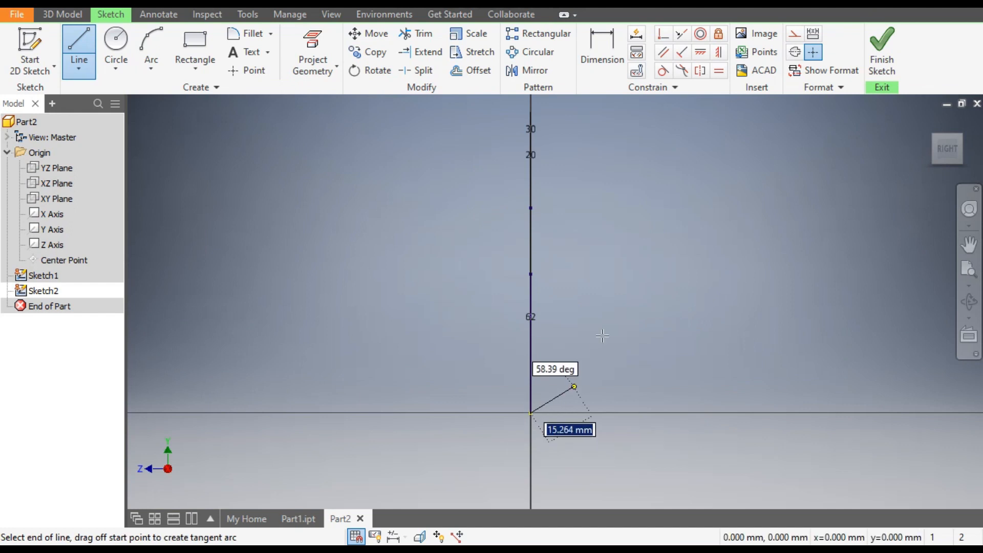
pyautogui.click(531, 254)
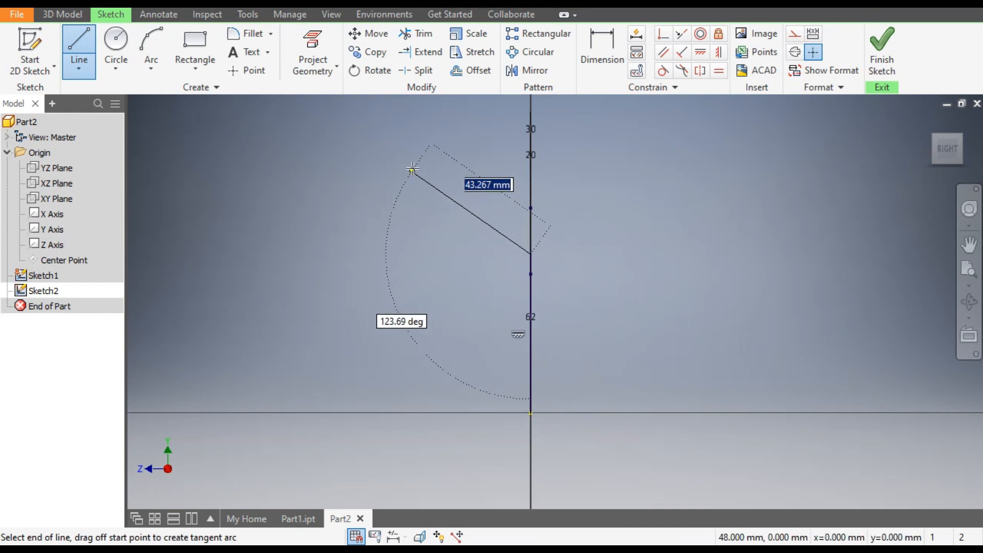
pyautogui.click(413, 167)
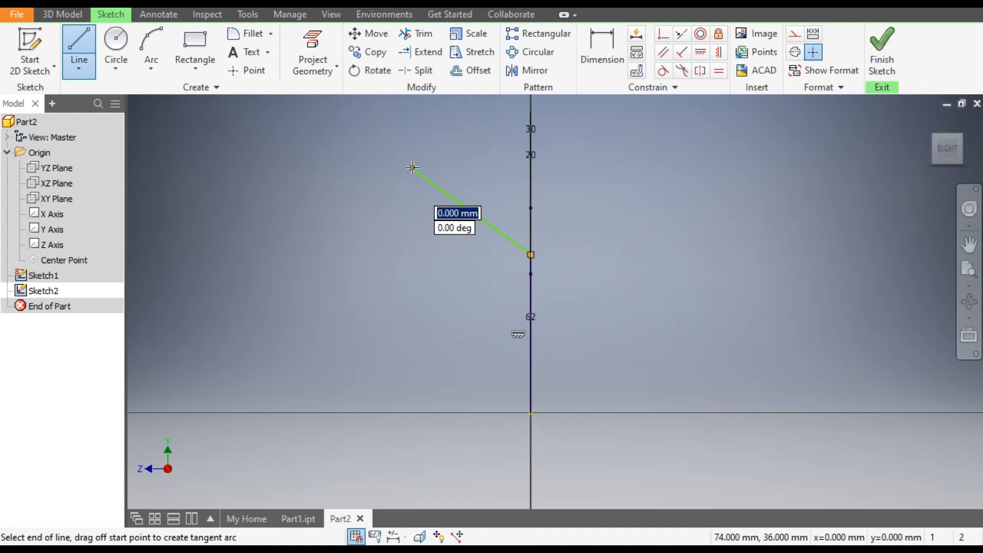
pyautogui.press('Escape')
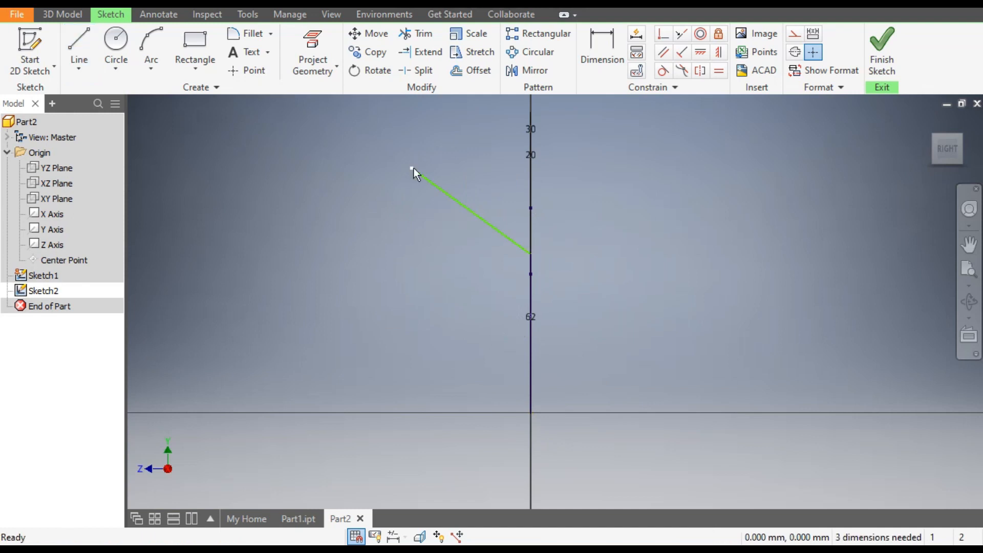
# Dimension the vertical line to 32 mm and the slanted line's horizontal extent to 20 mm.
pyautogui.click(599, 45)
pyautogui.click(530, 268)
pyautogui.click(597, 296)
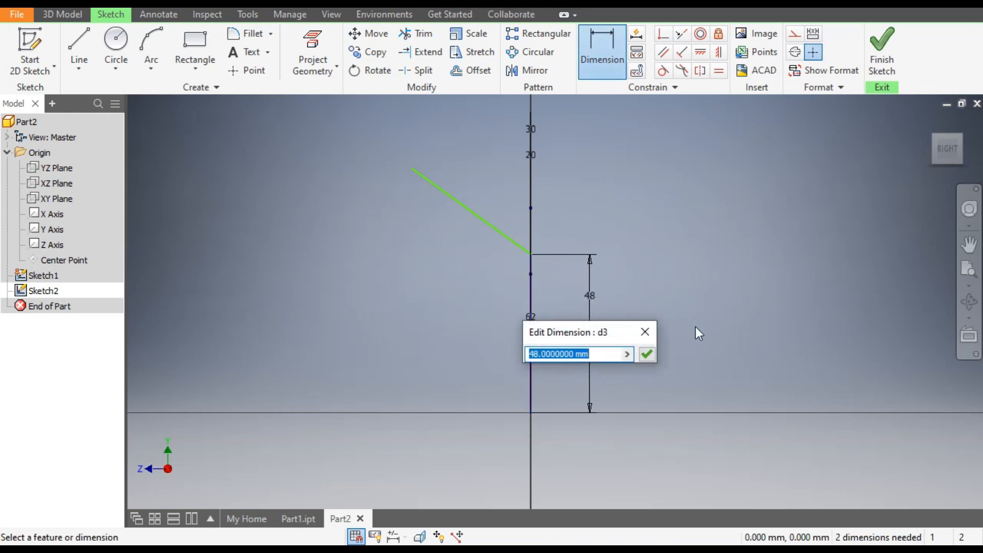
pyautogui.write('32')
pyautogui.press('Return')
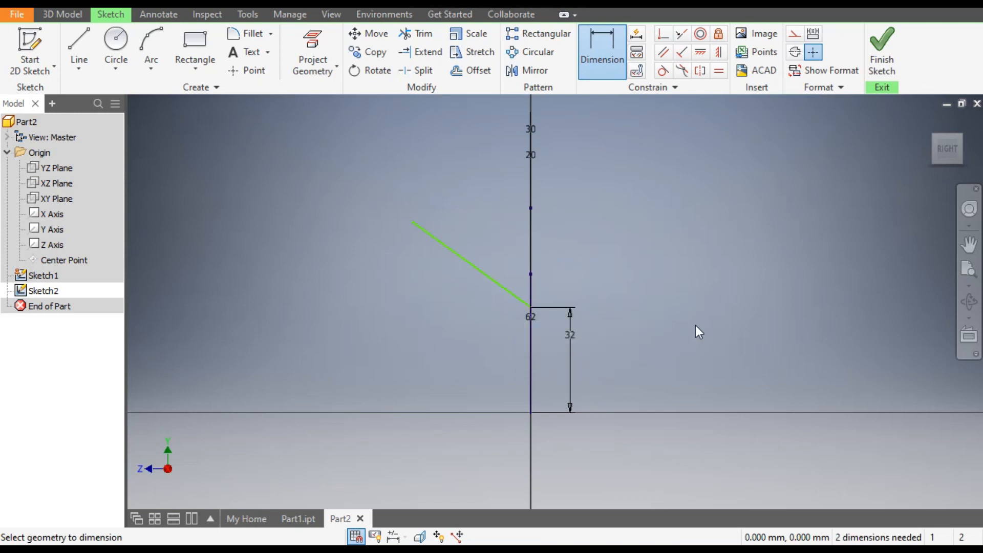
pyautogui.click(472, 263)
pyautogui.click(491, 185)
pyautogui.write('20')
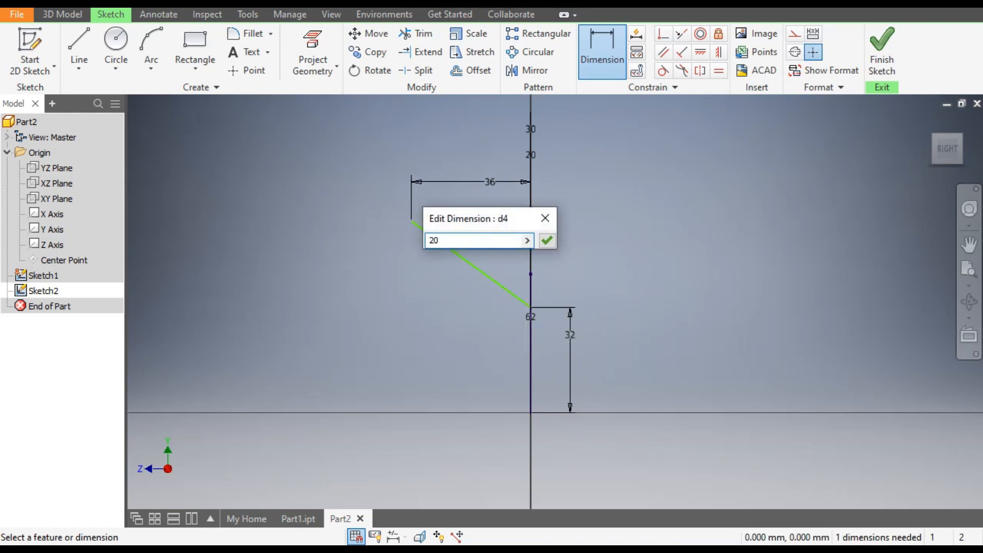
pyautogui.press('Return')
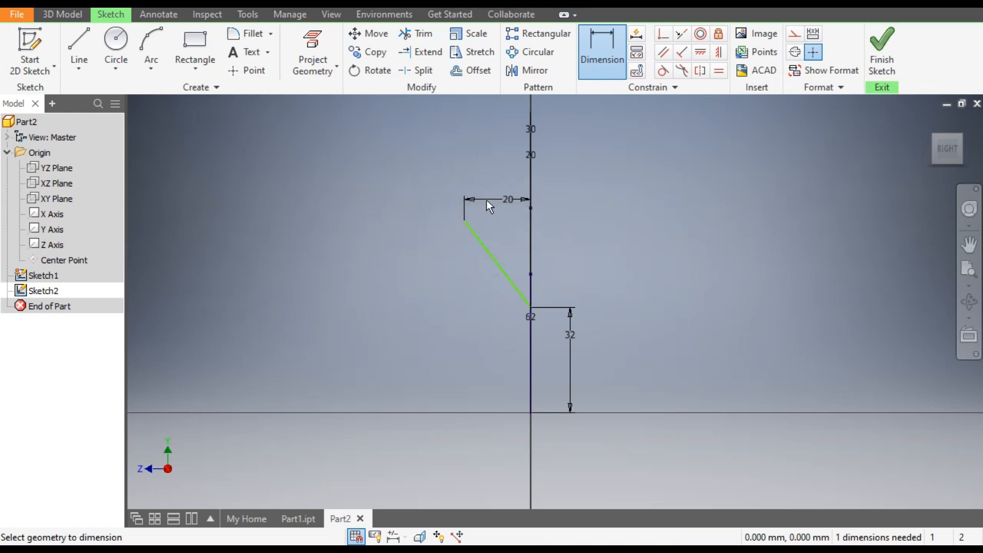
pyautogui.click(474, 233)
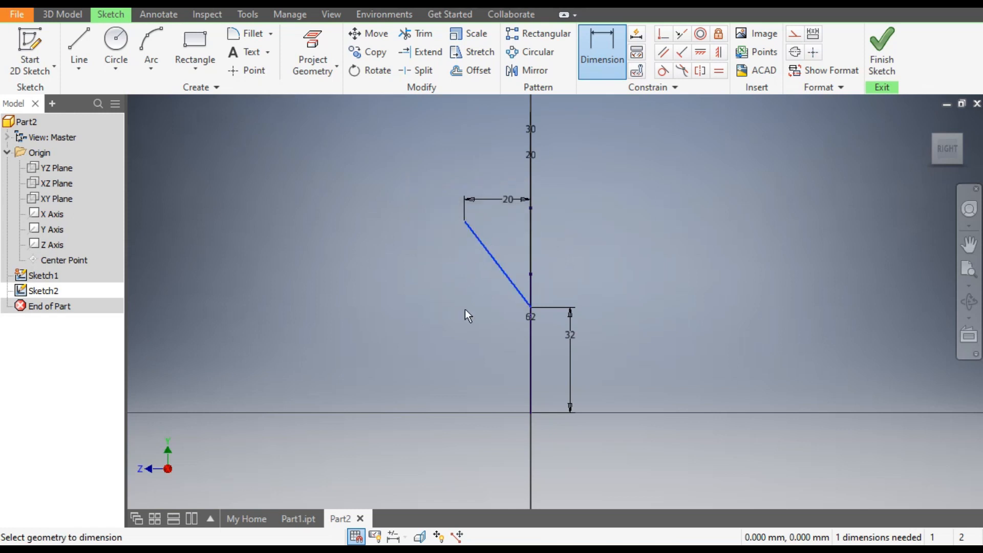
pyautogui.click(531, 412)
pyautogui.press('Escape')
# Dimension the height from the origin to the slanted line's upper endpoint as 62 mm.
pyautogui.click(602, 48)
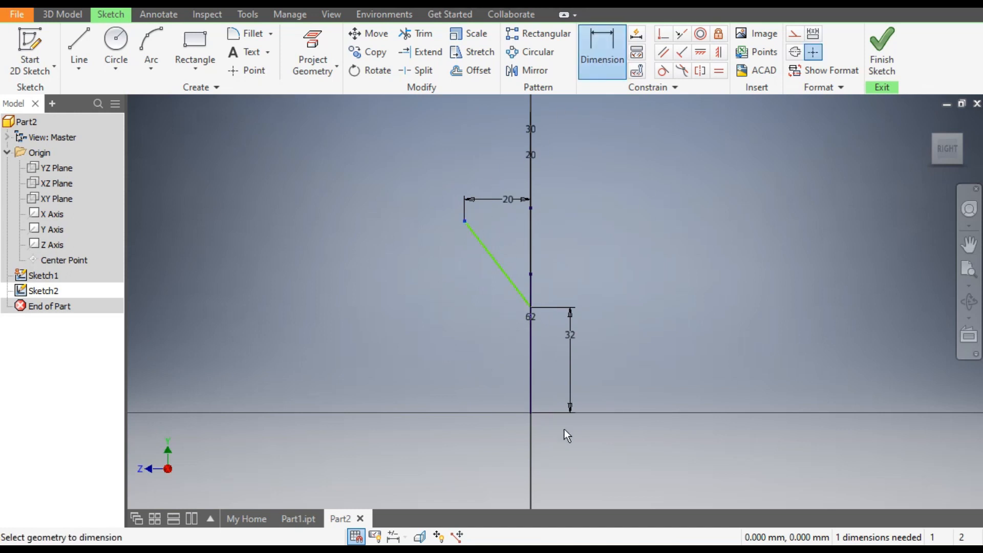
pyautogui.click(531, 412)
pyautogui.click(465, 221)
pyautogui.click(412, 340)
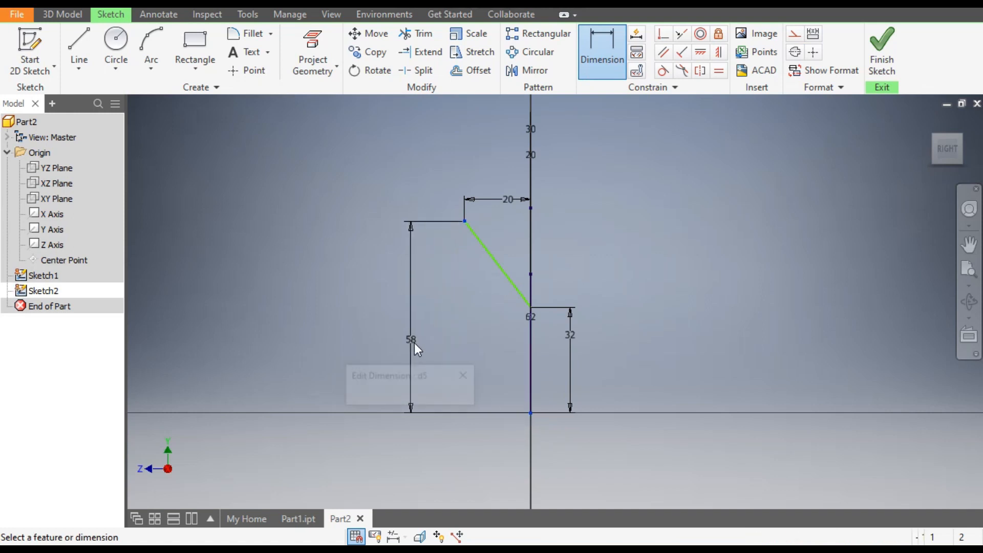
pyautogui.write('62')
pyautogui.press('Return')
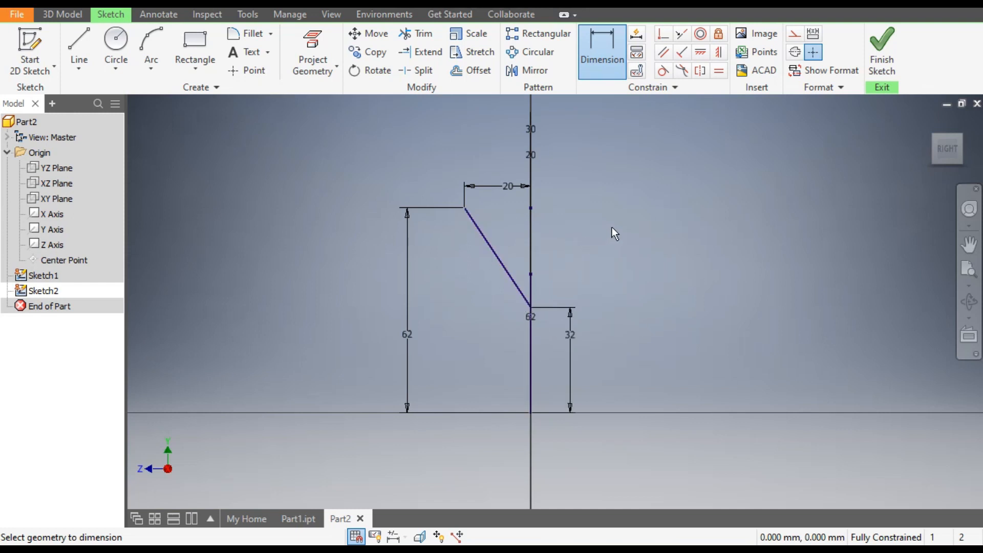
# Round the corner between the vertical and slanted lines with a 20 mm sketch fillet and finish the sketch.
pyautogui.click(247, 33)
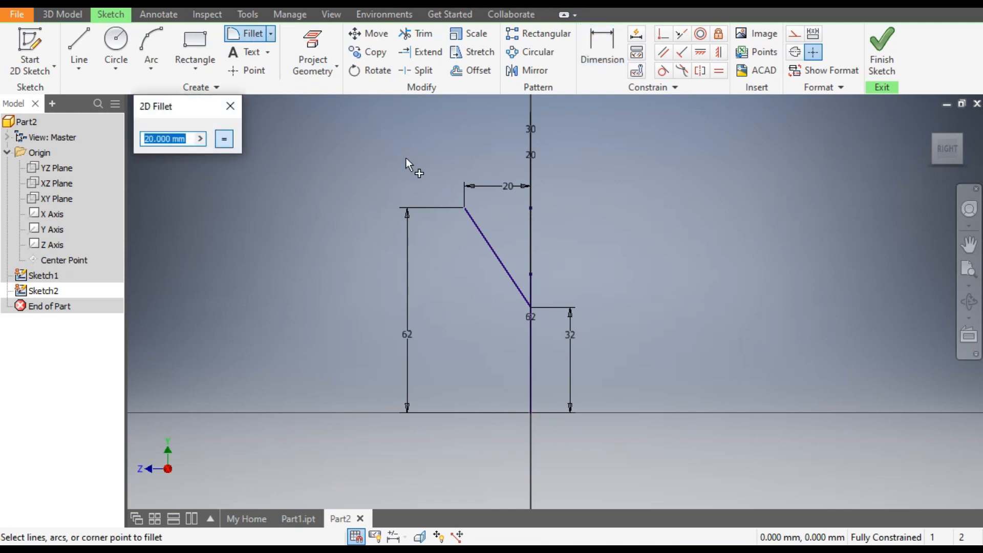
pyautogui.scroll(3, 561, 325)
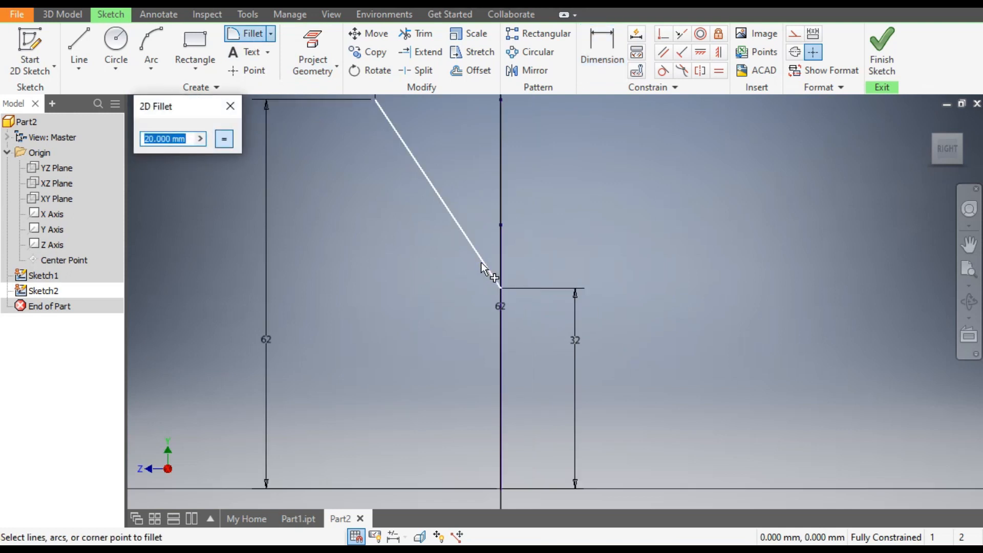
pyautogui.click(482, 264)
pyautogui.click(501, 315)
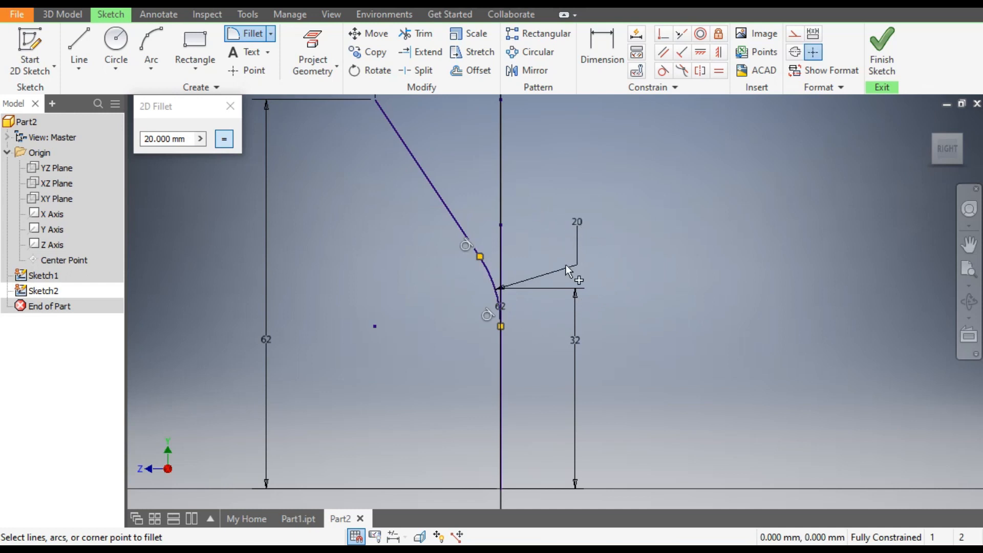
pyautogui.click(232, 106)
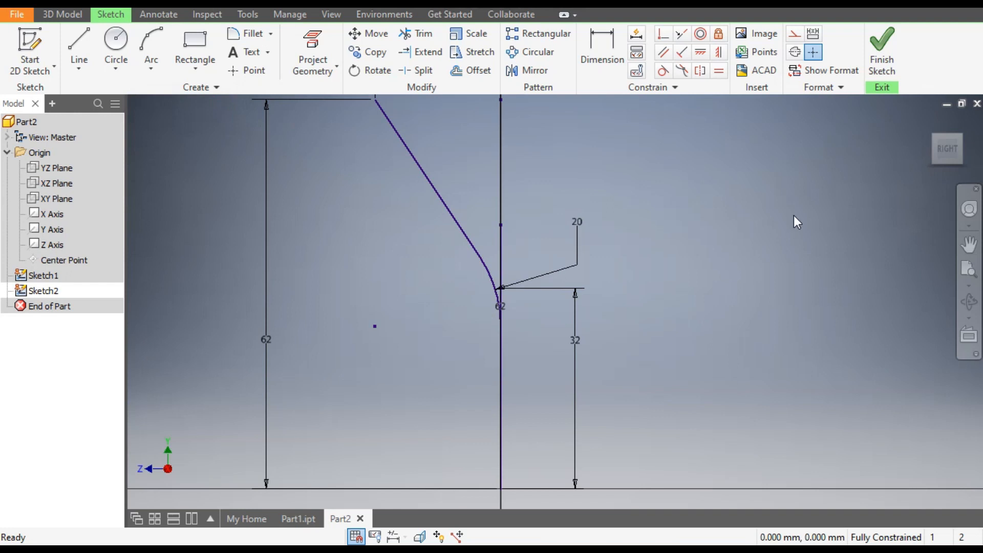
pyautogui.click(886, 47)
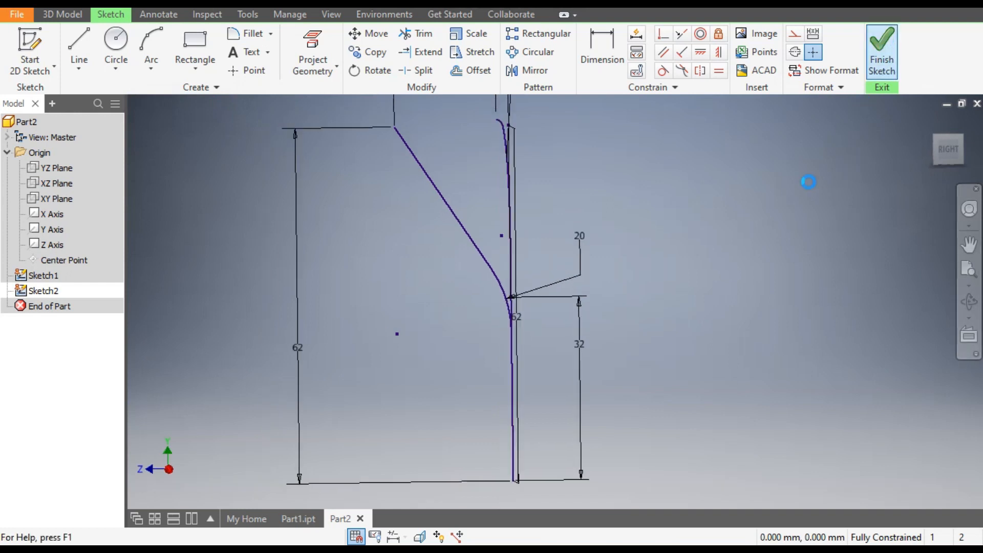
# Examine how the two path sketches relate to each other in 3D from opposite isometric directions.
pyautogui.scroll(3, 561, 343)
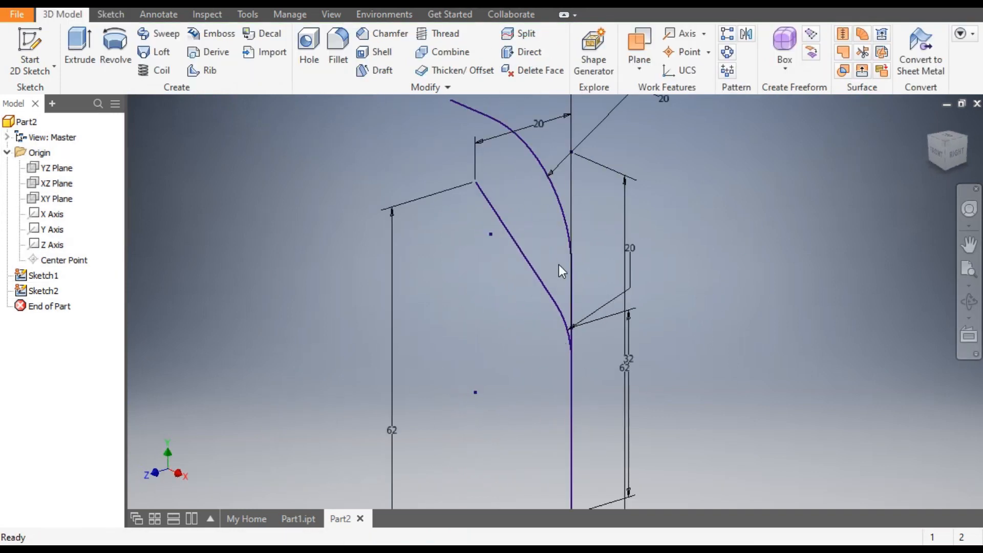
pyautogui.scroll(-2, 560, 265)
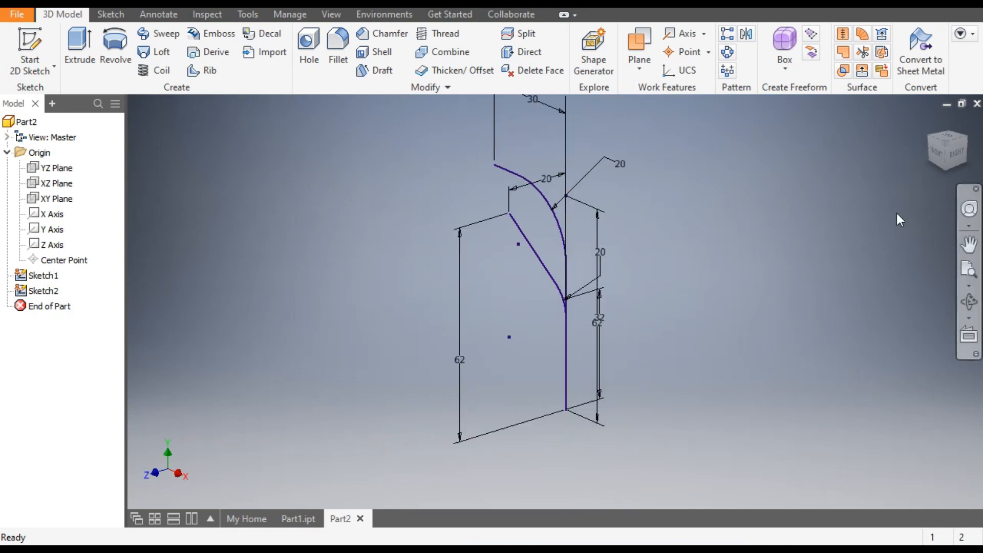
pyautogui.click(965, 140)
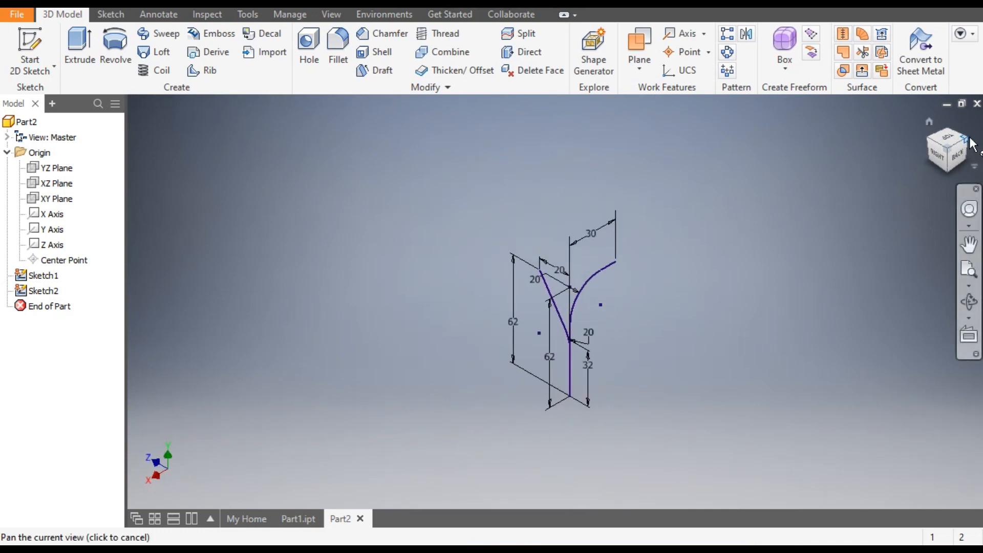
pyautogui.scroll(3, 595, 346)
pyautogui.scroll(-3, 596, 346)
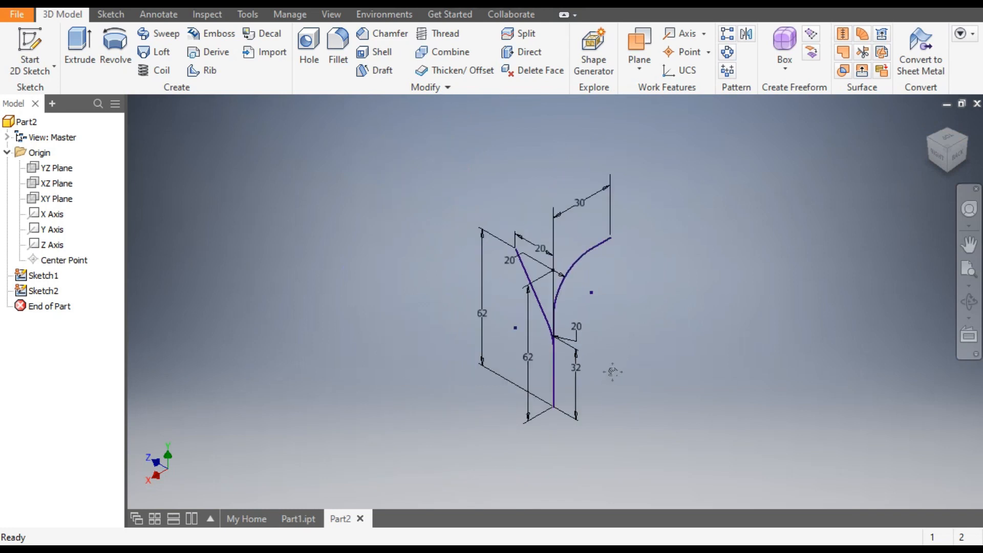
pyautogui.scroll(1, 586, 383)
pyautogui.scroll(2, 586, 382)
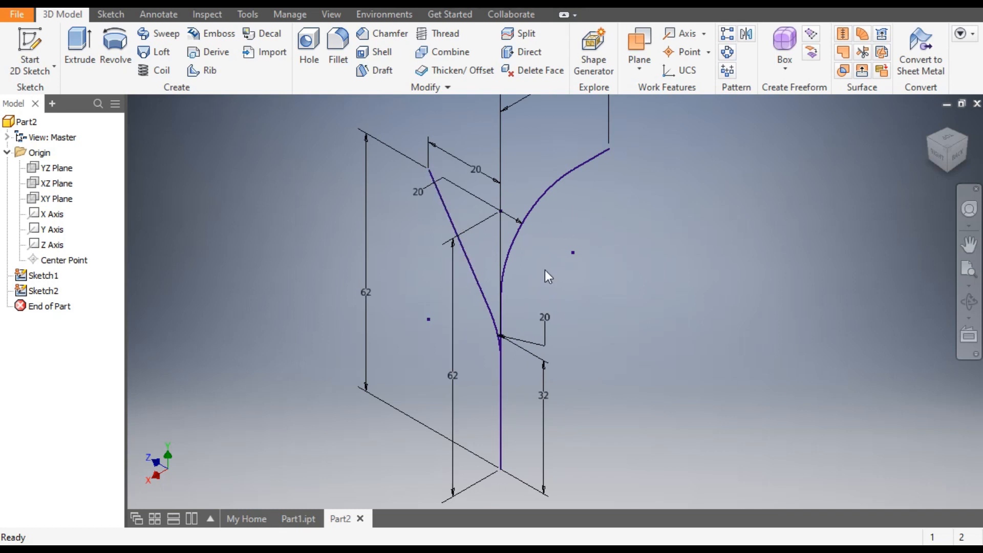
# Create a 3D sketch containing the intersection curve of the XY-plane and YZ-plane path sketches, and finish it.
pyautogui.click(34, 69)
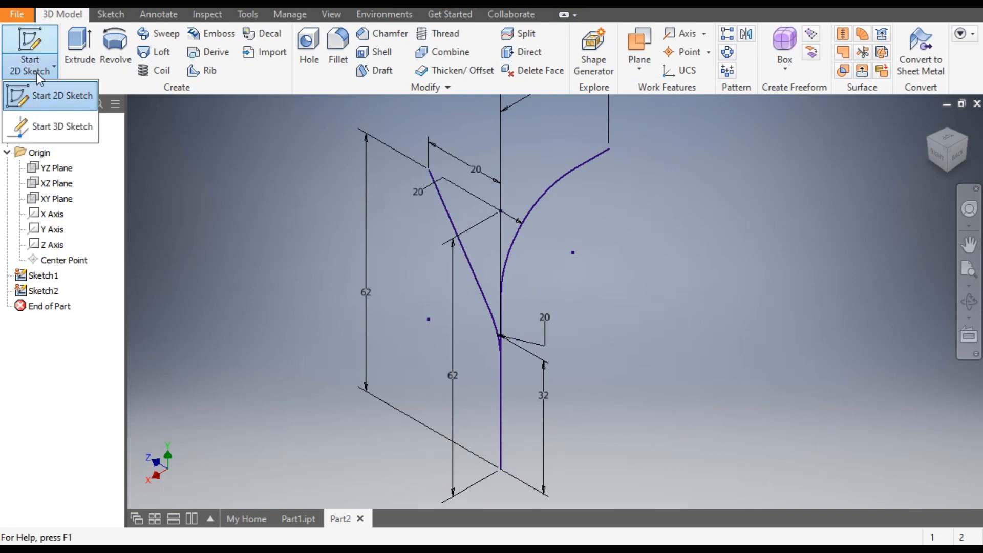
pyautogui.click(54, 126)
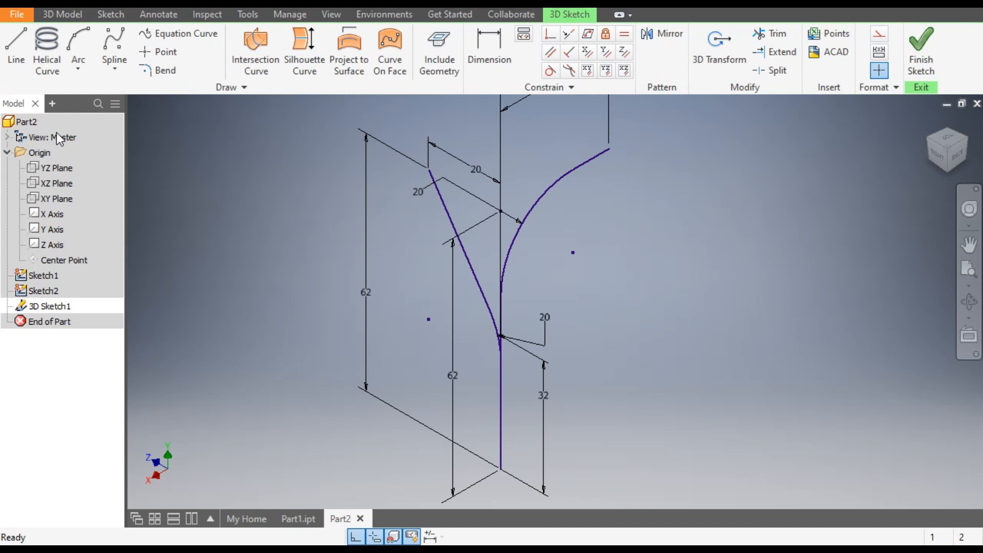
pyautogui.click(269, 49)
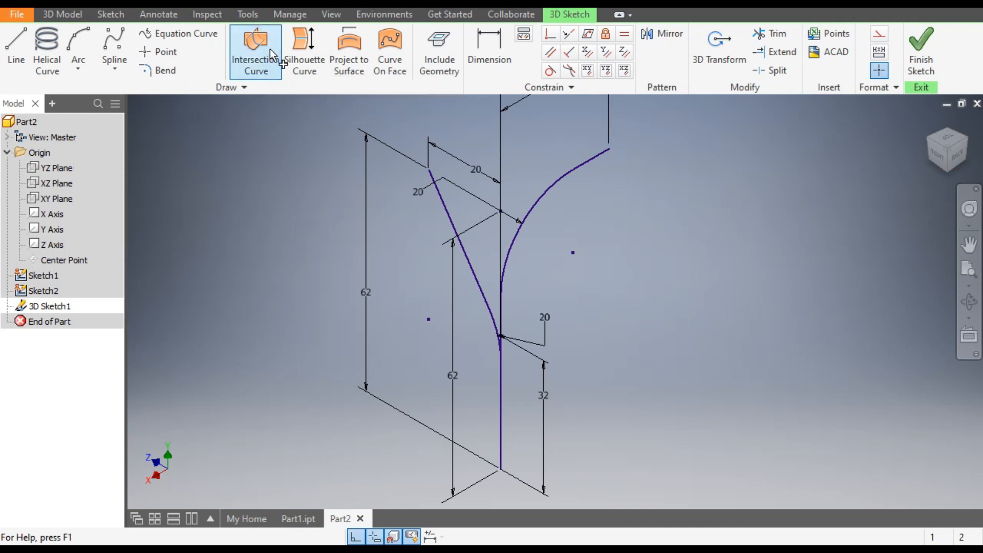
pyautogui.click(570, 174)
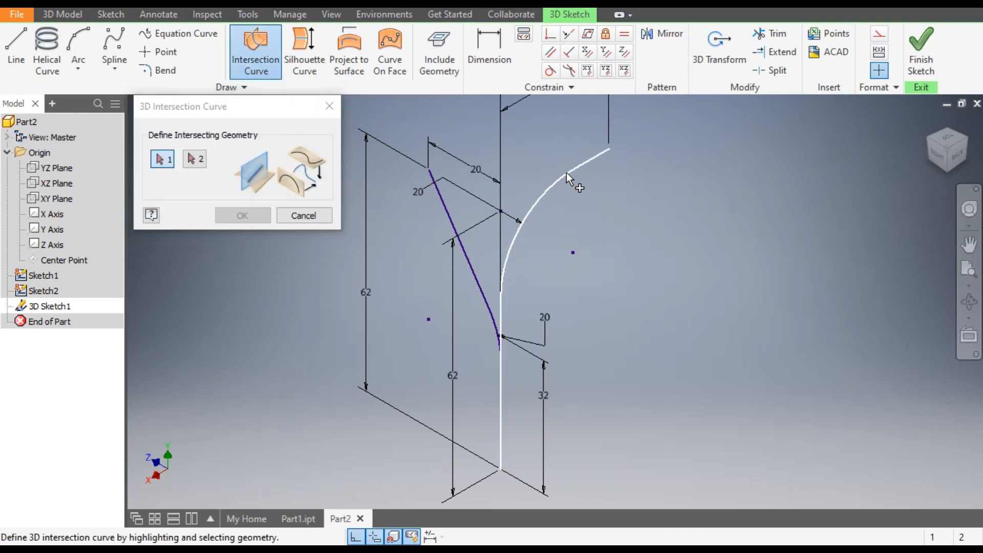
pyautogui.click(439, 203)
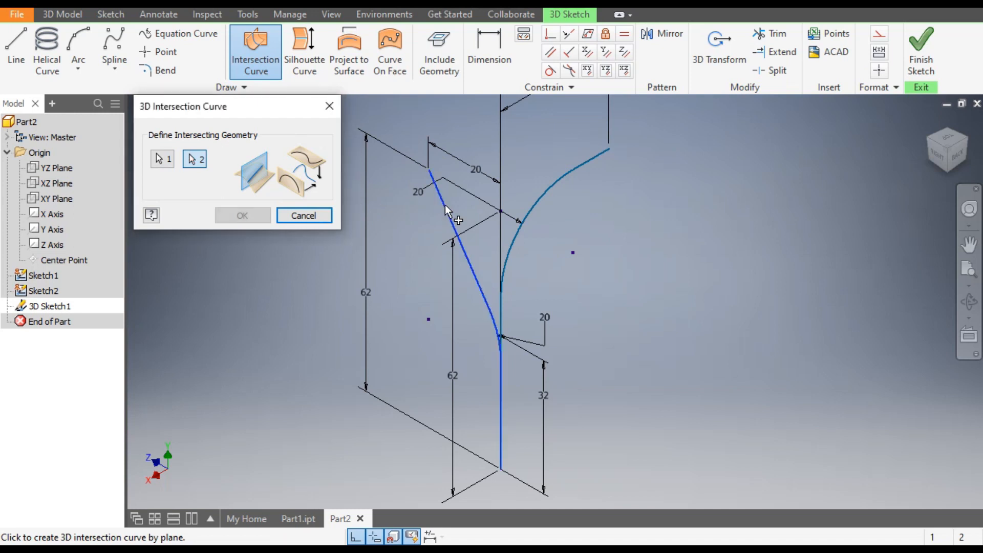
pyautogui.click(260, 216)
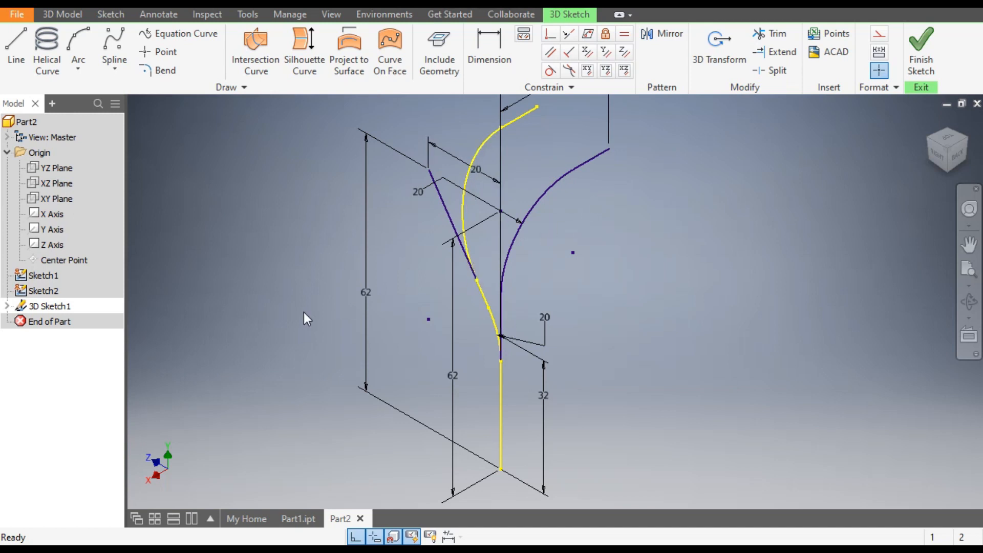
pyautogui.click(928, 142)
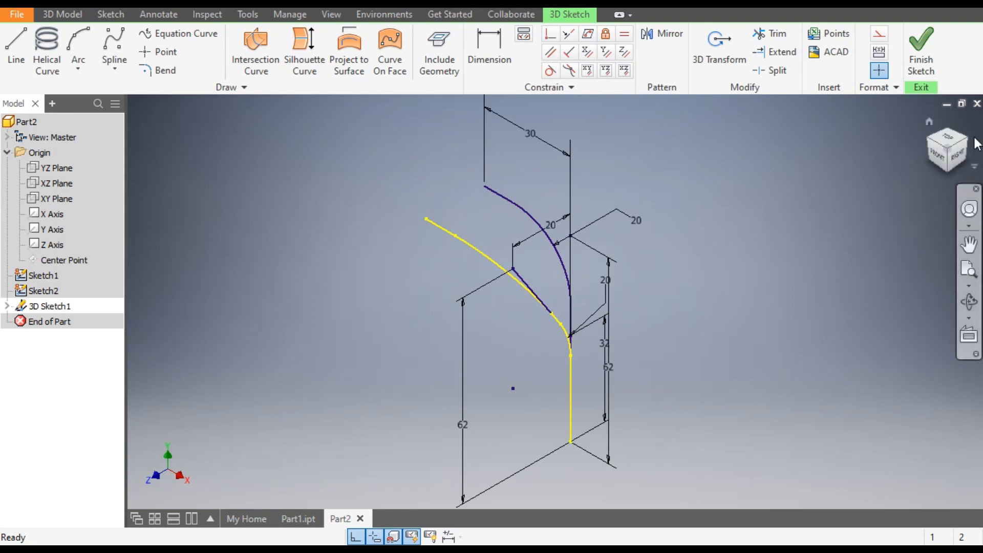
pyautogui.click(956, 155)
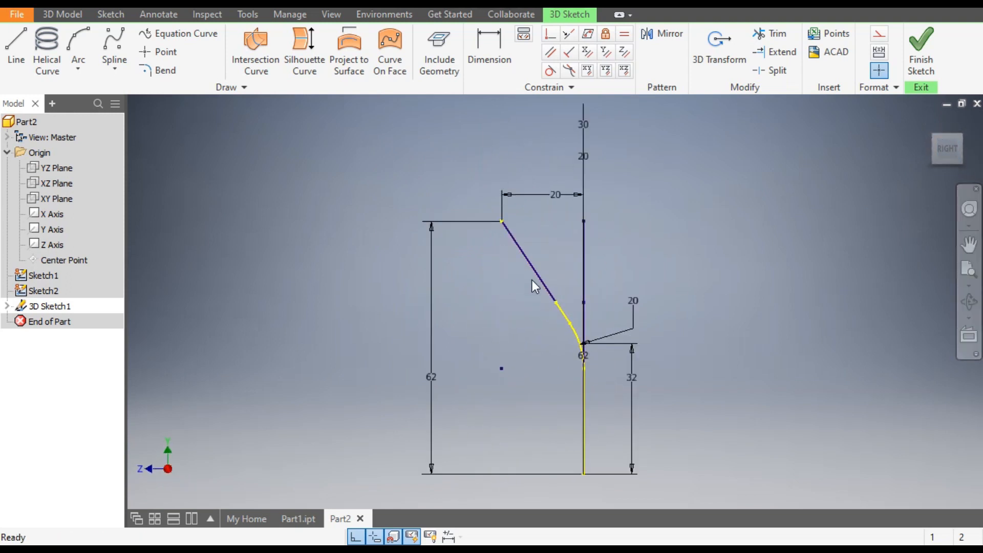
pyautogui.click(934, 138)
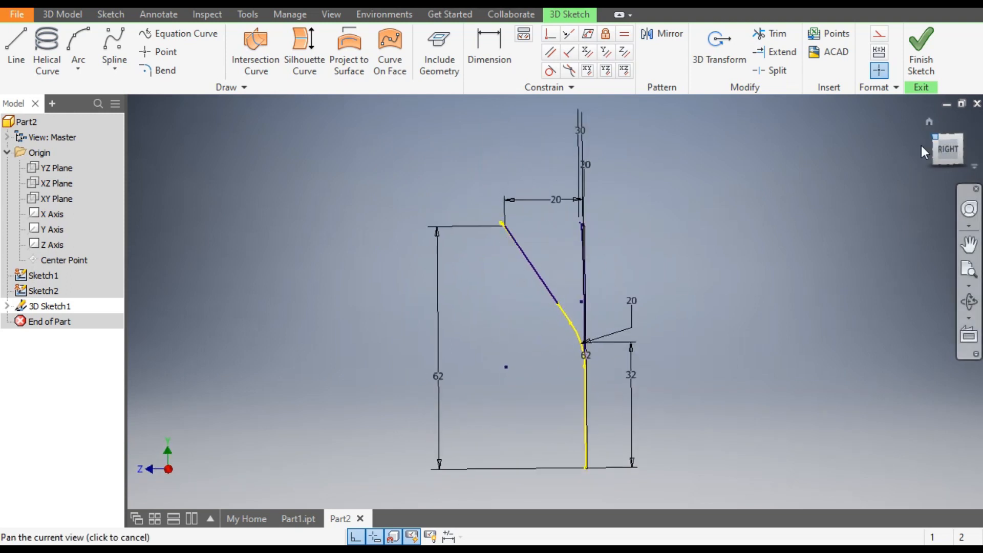
pyautogui.scroll(-5, 537, 289)
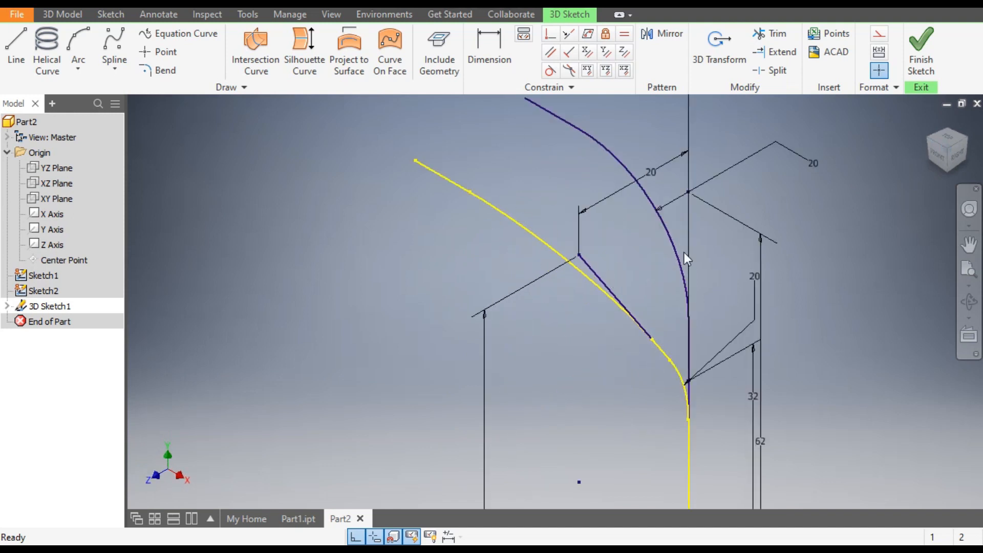
pyautogui.scroll(5, 675, 228)
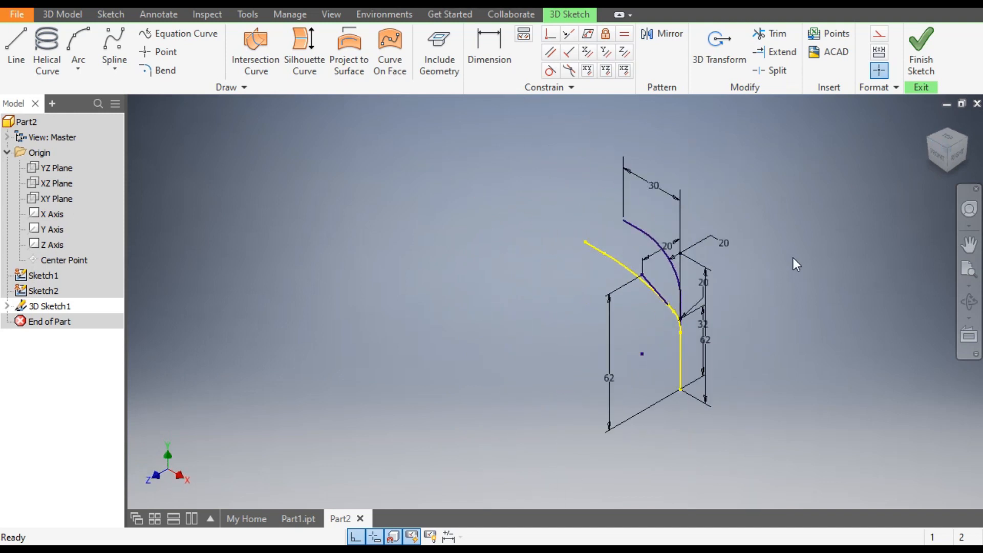
pyautogui.click(925, 51)
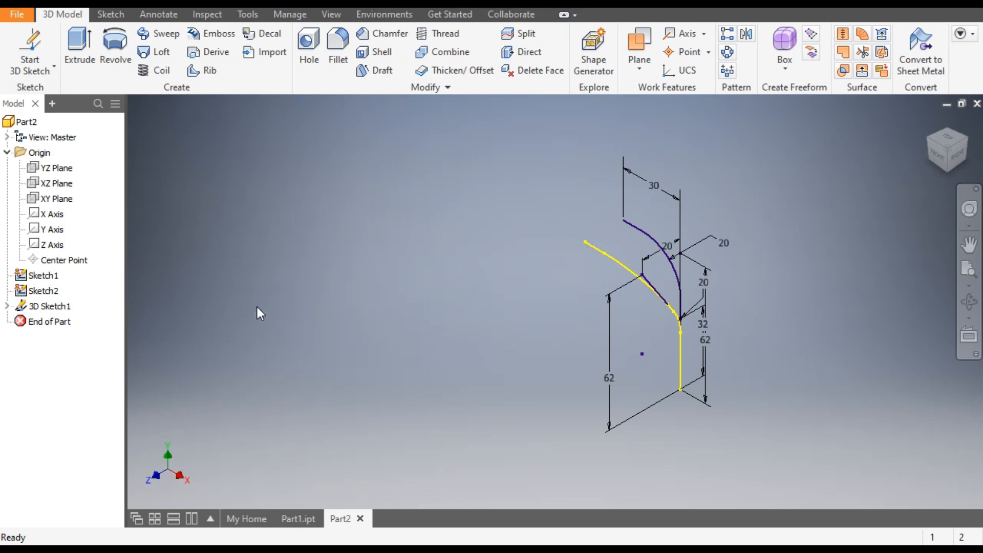
# Hide Sketch1 and Sketch2 so that only the 3D intersection curve remains displayed.
pyautogui.click(43, 276)
pyautogui.keyDown('ctrl'); pyautogui.click(45, 291); pyautogui.keyUp('ctrl')
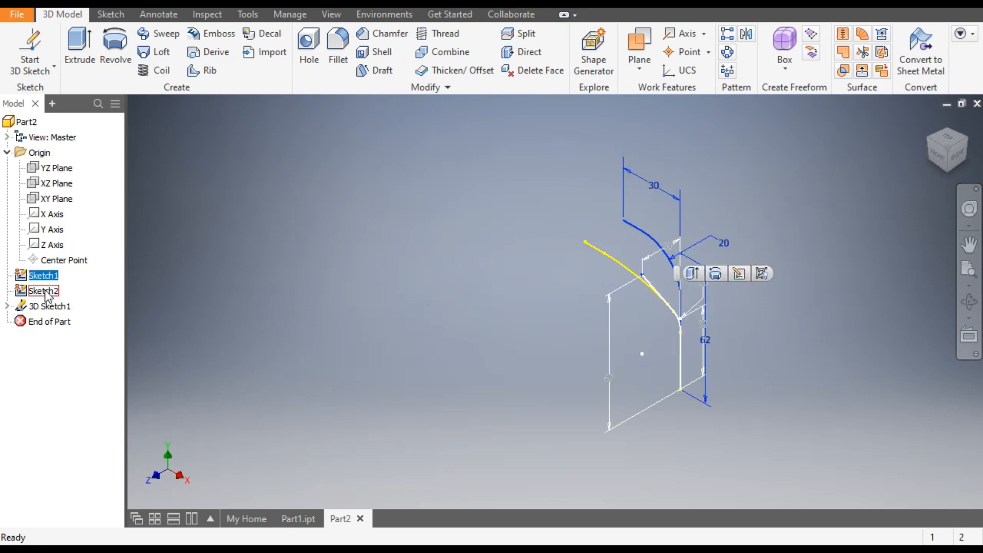
pyautogui.click(760, 274)
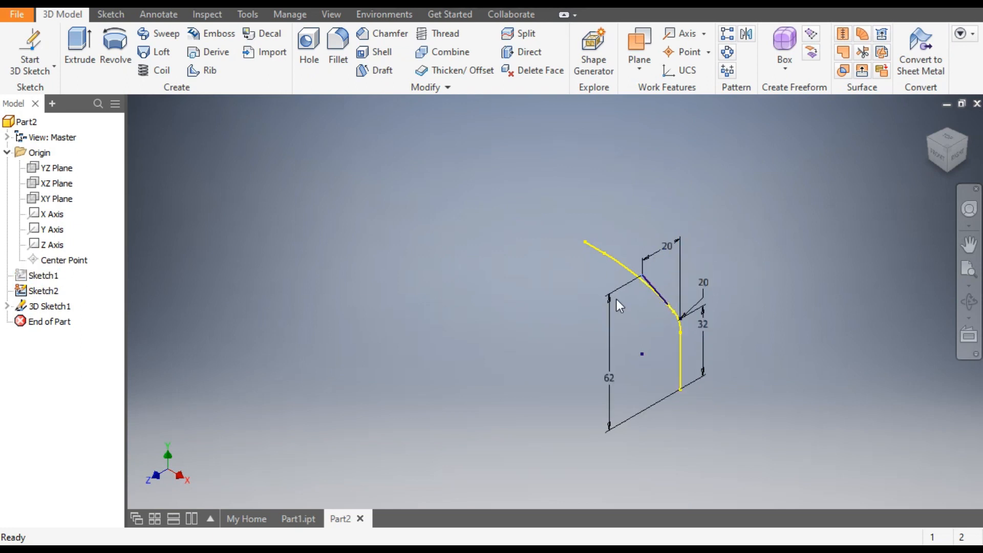
pyautogui.click(45, 291)
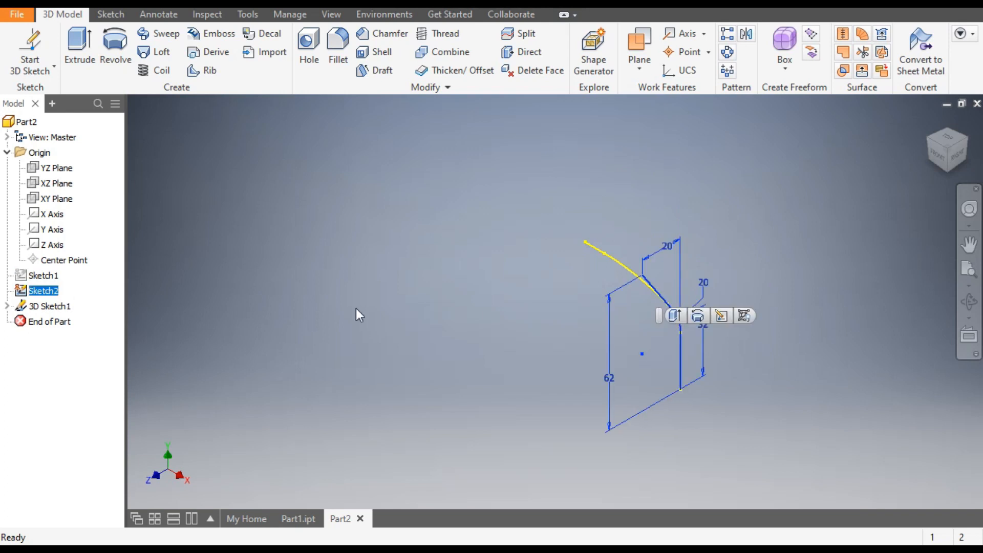
pyautogui.click(751, 315)
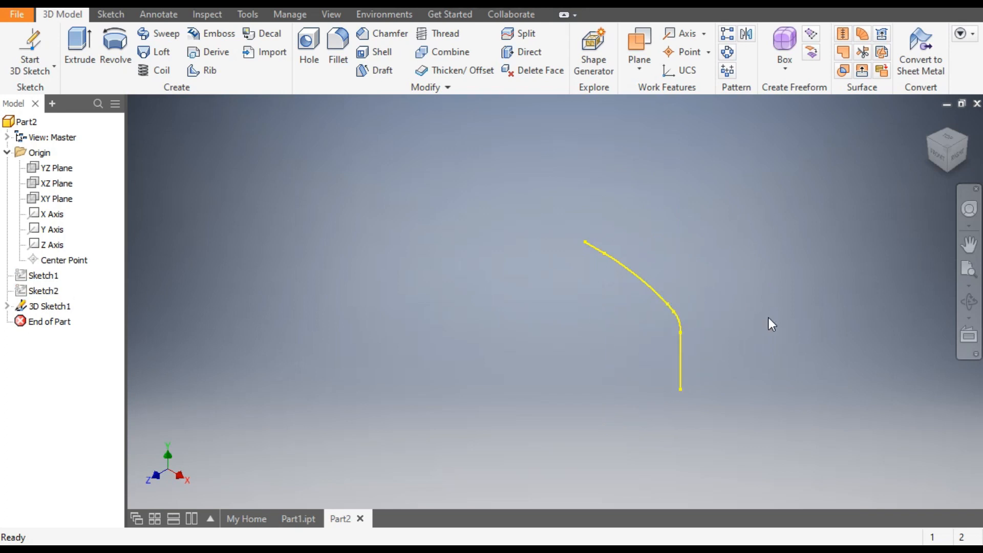
pyautogui.scroll(3, 722, 332)
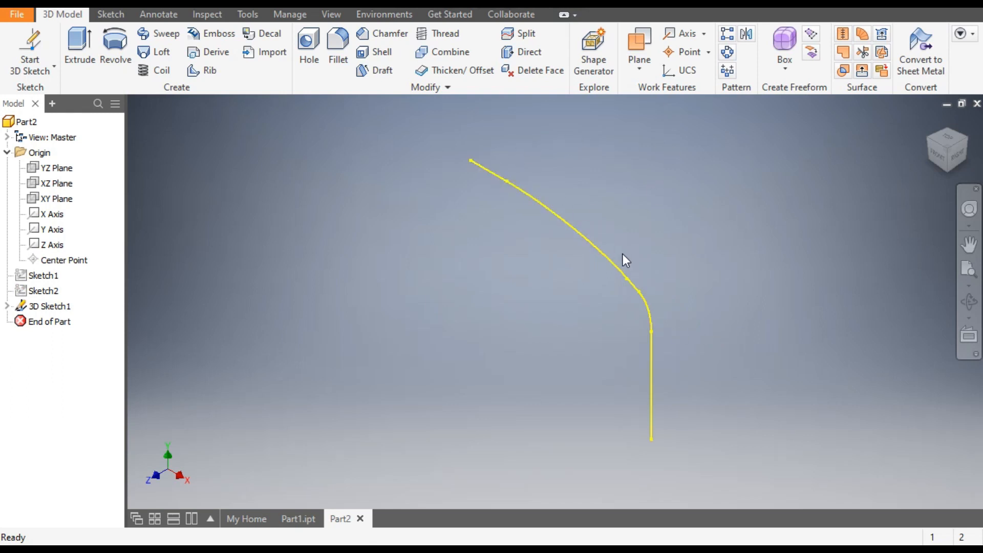
# Create a work plane through the upper free endpoint of the 3D path, normal to its straight end segment.
pyautogui.click(638, 44)
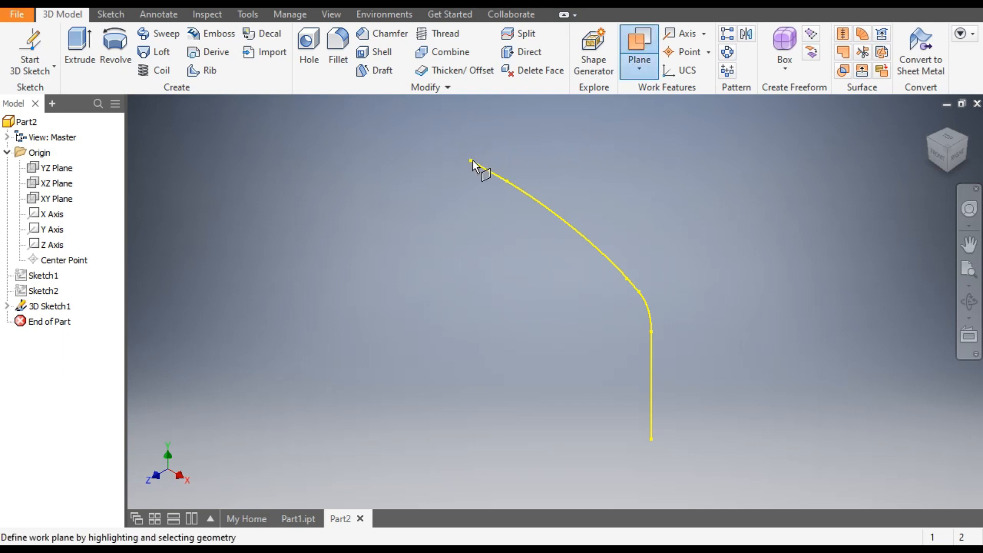
pyautogui.moveTo(481, 167)
pyautogui.keyDown('shift'); pyautogui.mouseDown(button='middle')
pyautogui.moveTo(694, 263)
pyautogui.moveTo(564, 259)
pyautogui.mouseUp(button='middle'); pyautogui.keyUp('shift')
pyautogui.scroll(-3, 564, 260)
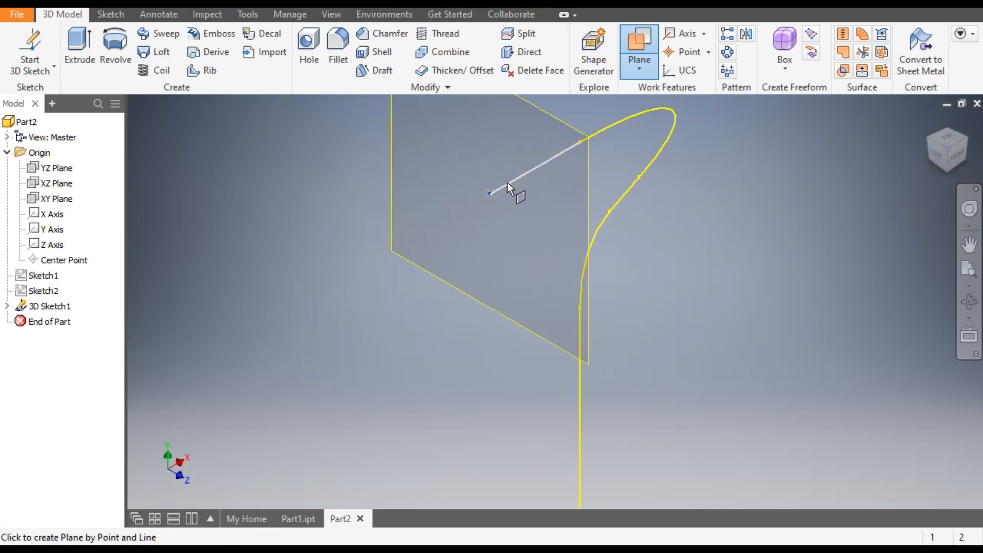
pyautogui.click(508, 183)
pyautogui.scroll(2, 604, 289)
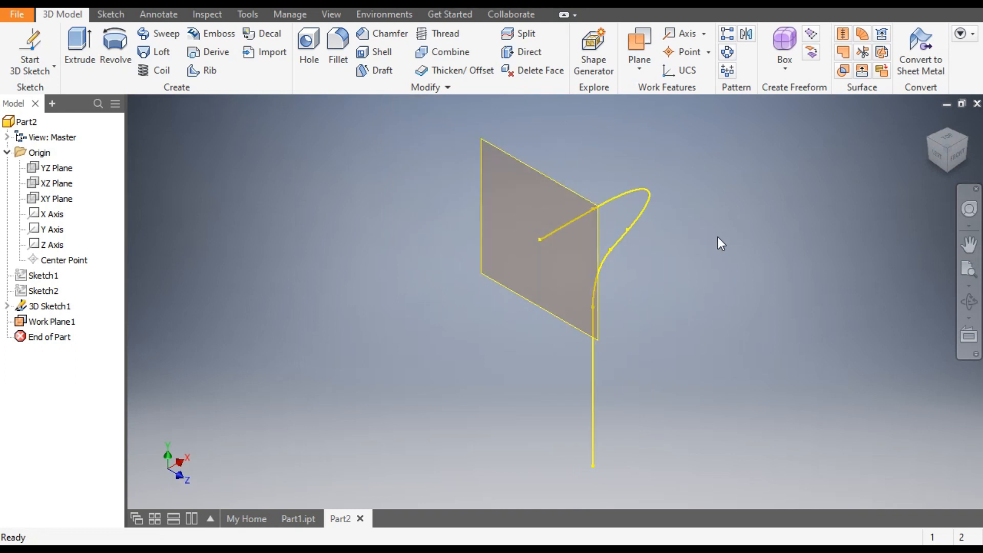
# Start a sketch on the new work plane and project the endpoint of the 3D path into it.
pyautogui.click(519, 160)
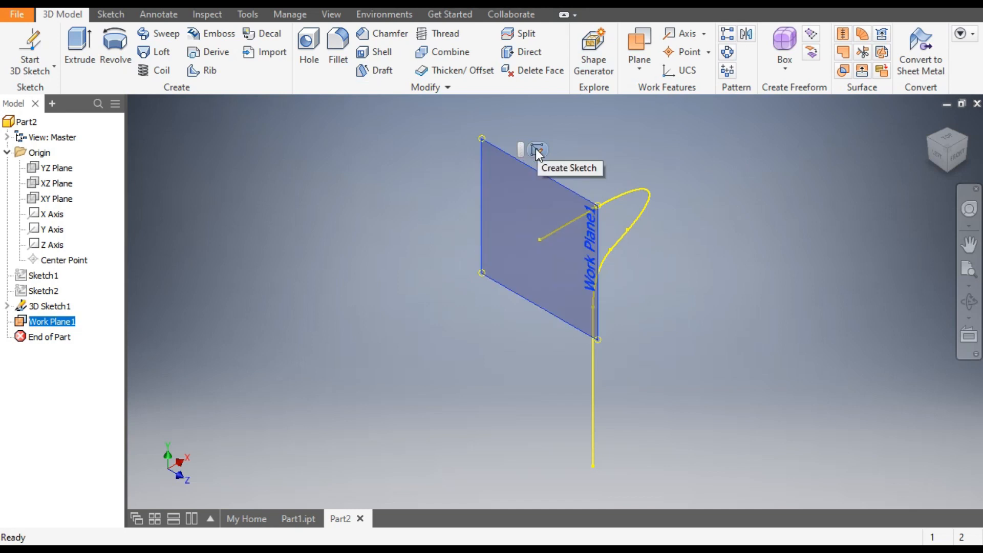
pyautogui.click(537, 150)
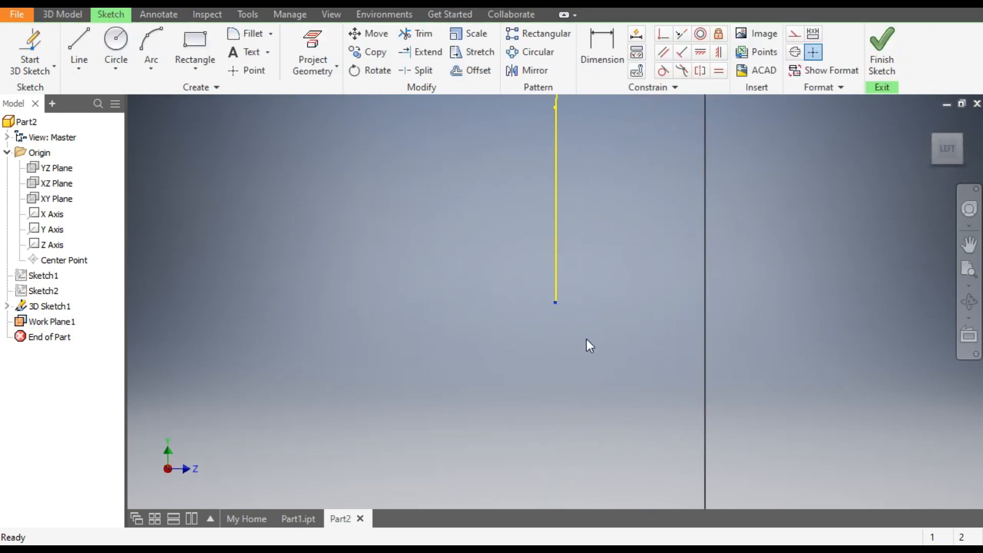
pyautogui.scroll(4, 665, 193)
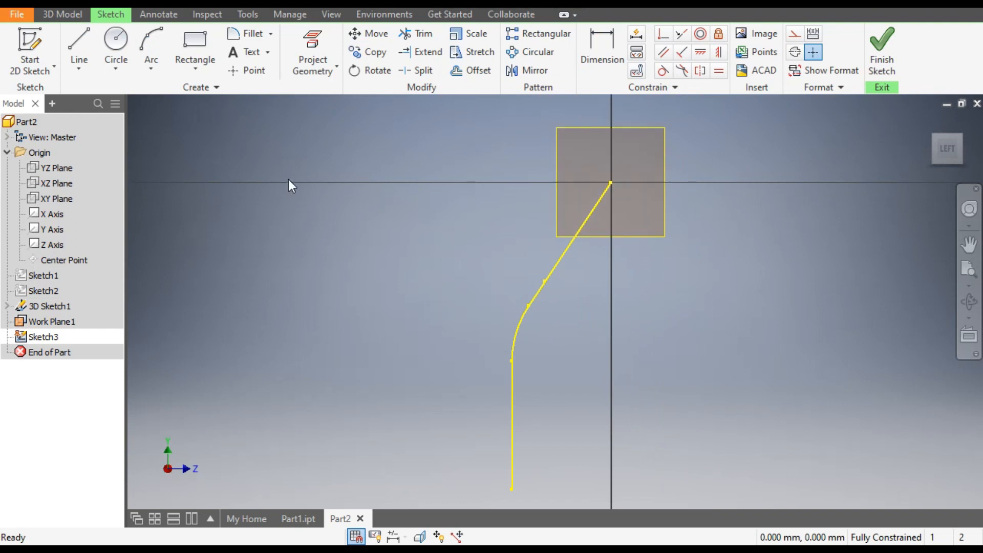
pyautogui.click(312, 48)
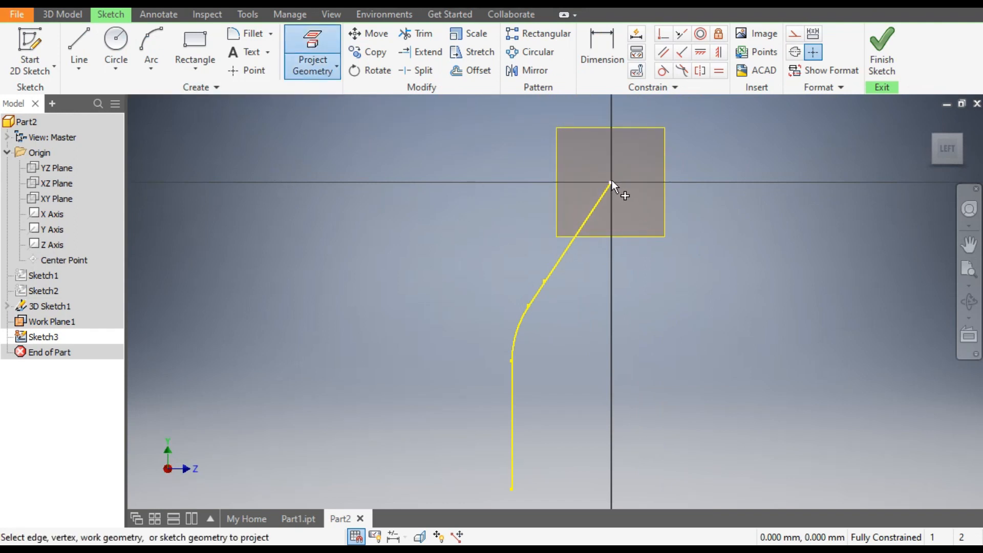
pyautogui.click(935, 136)
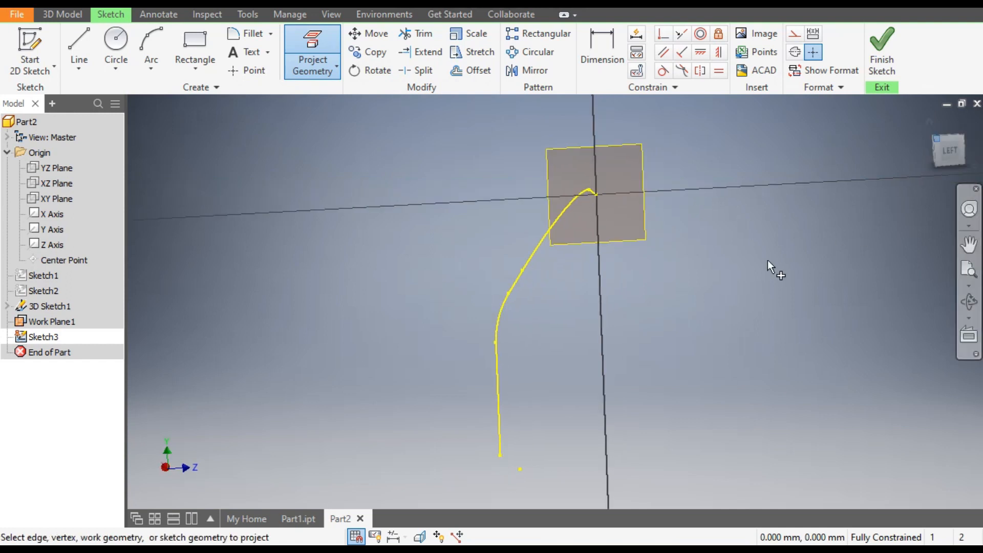
pyautogui.scroll(5, 587, 266)
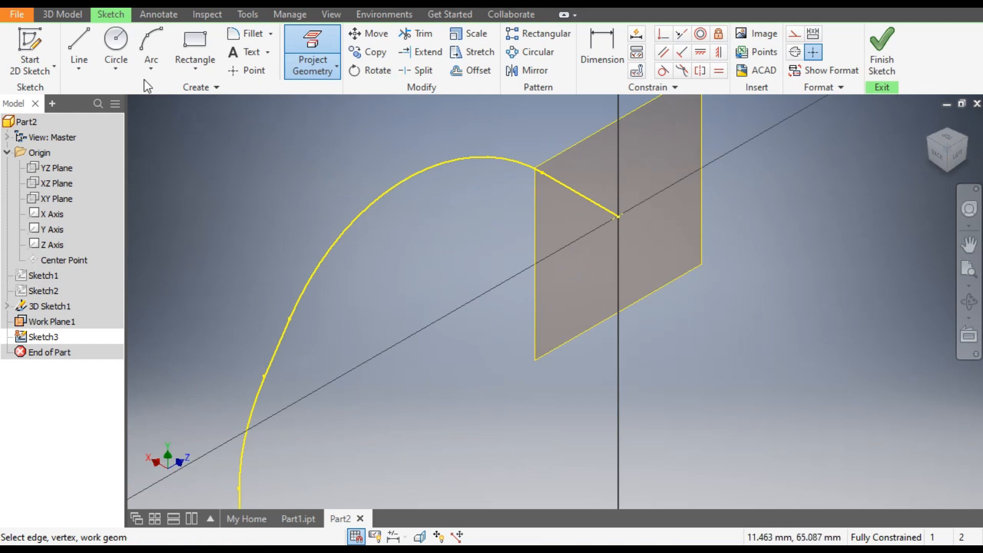
# Draw a 15 mm diameter circle centred on the path's endpoint and finish the sketch.
pyautogui.click(117, 46)
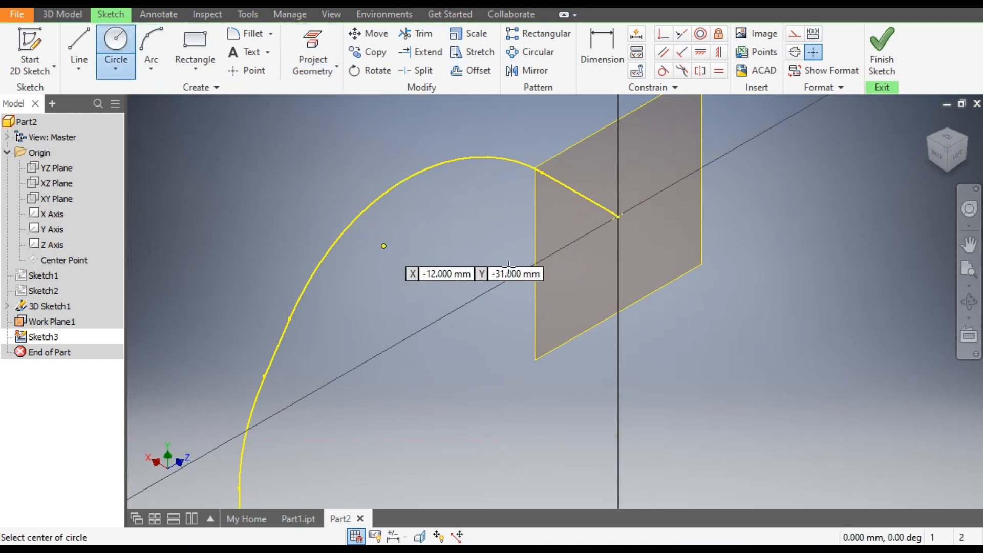
pyautogui.click(618, 218)
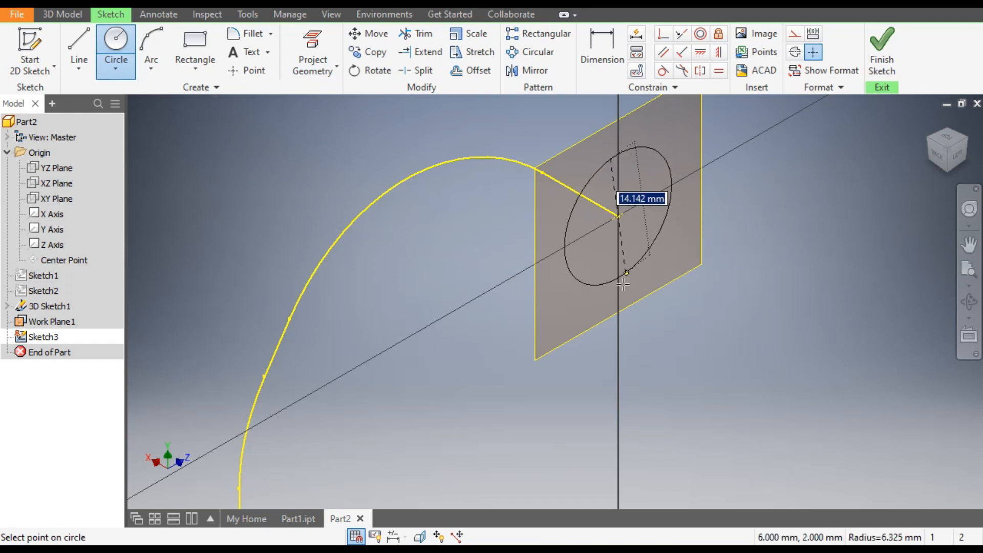
pyautogui.write('15')
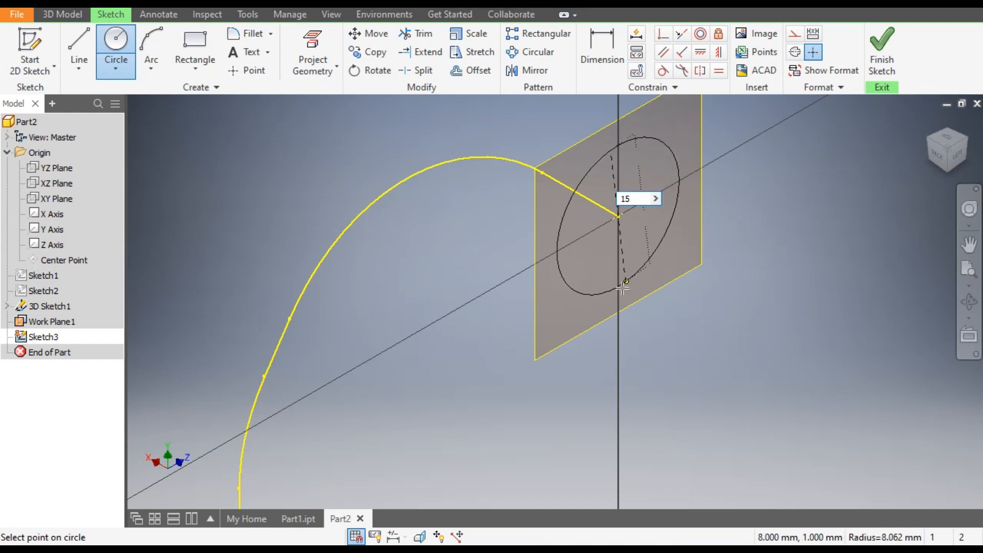
pyautogui.press('Return')
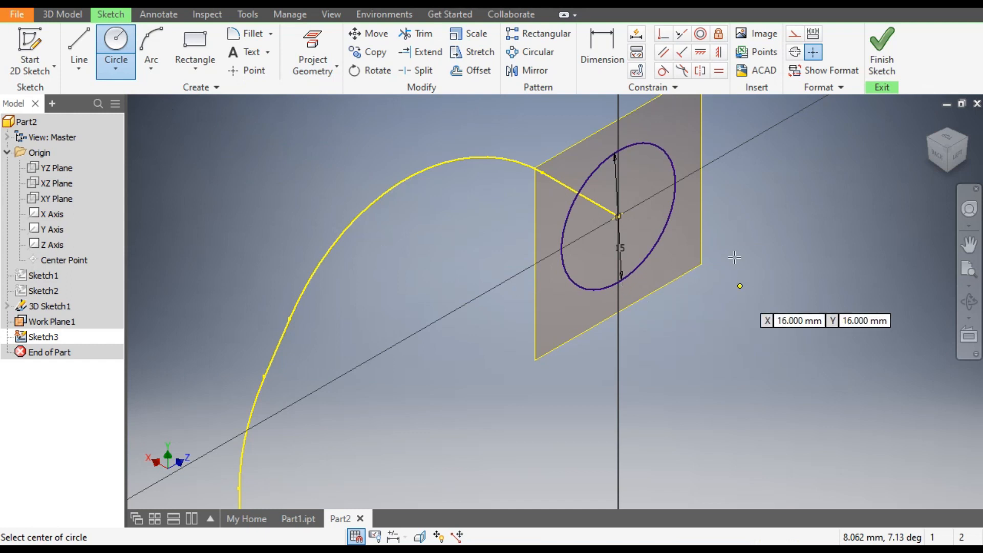
pyautogui.click(876, 58)
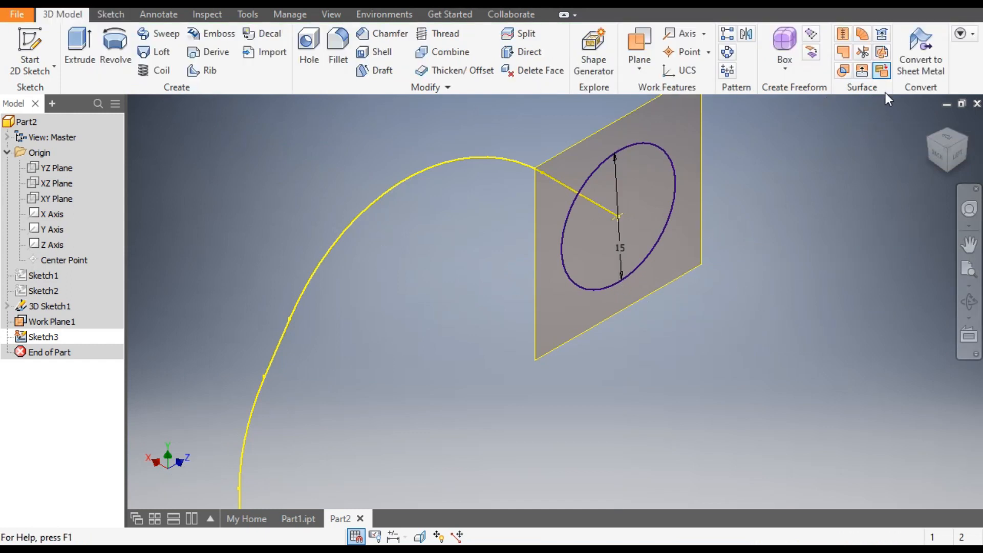
# Sweep the circular profile as a solid along the 3D intersection curve, with path orientation.
pyautogui.scroll(-5, 506, 204)
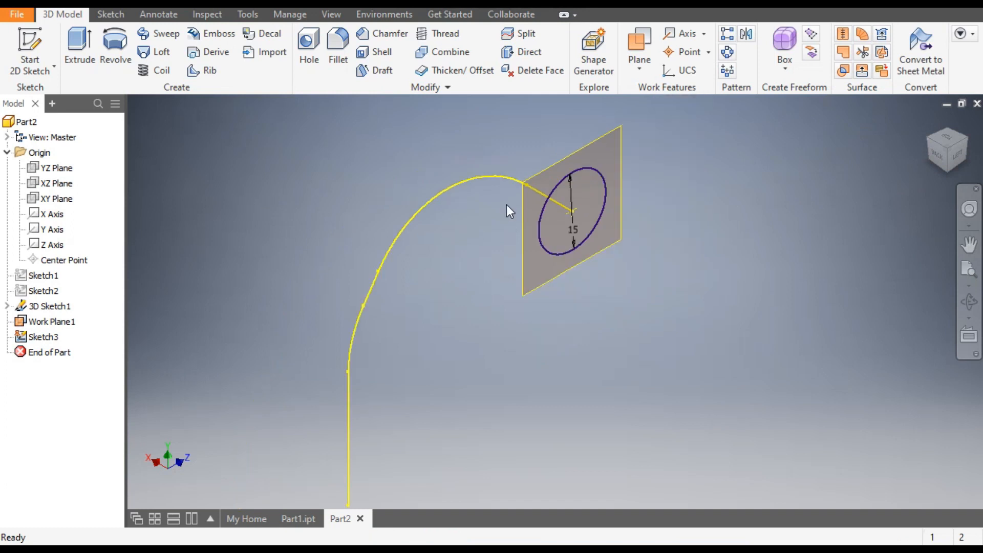
pyautogui.click(162, 36)
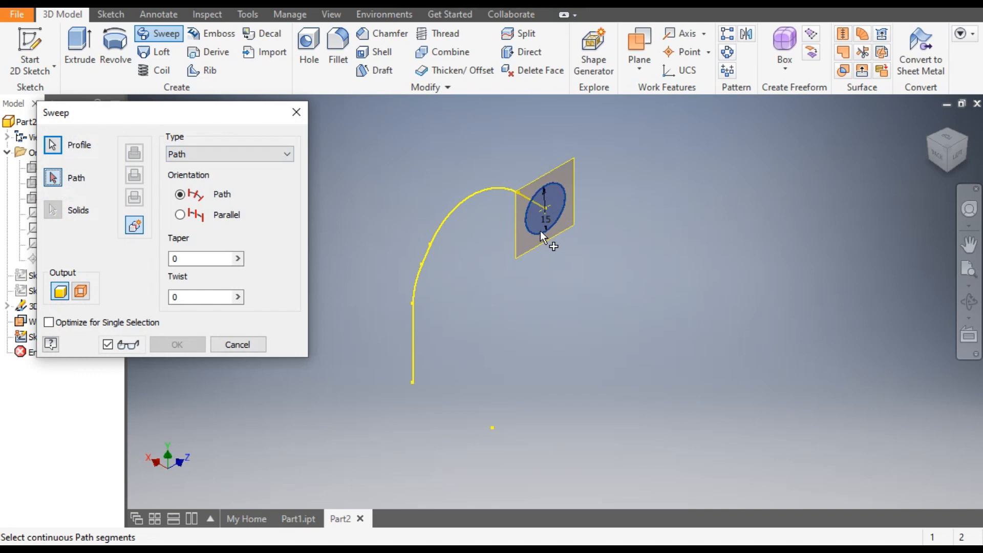
pyautogui.click(53, 177)
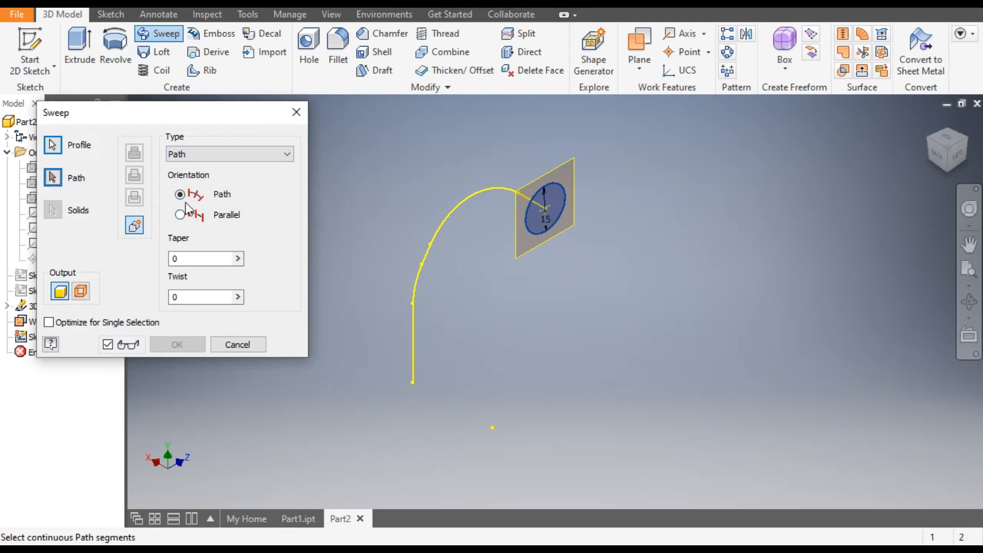
pyautogui.click(439, 227)
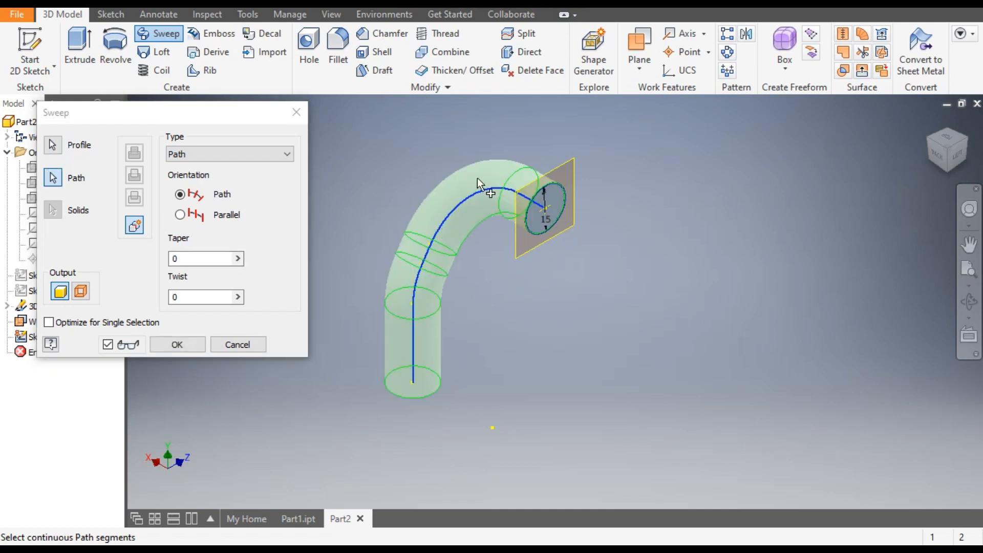
pyautogui.click(195, 342)
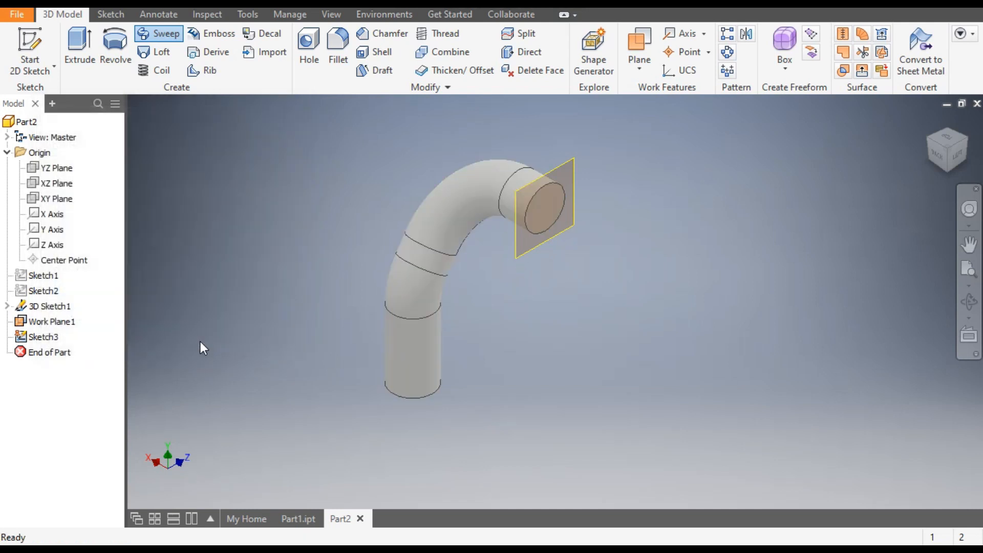
# Mirror the swept pipe feature about the XY plane to create the second branch.
pyautogui.click(928, 140)
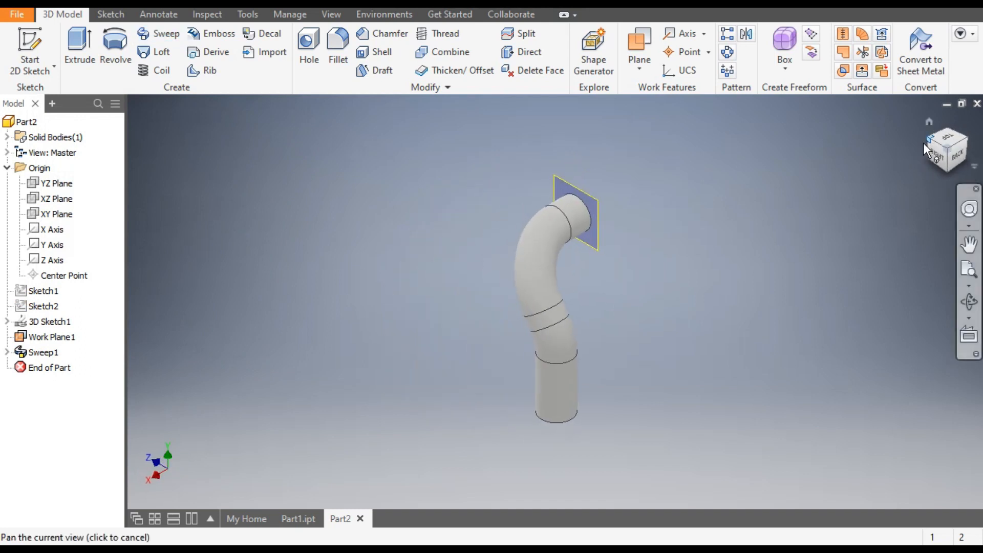
pyautogui.scroll(-3, 560, 344)
pyautogui.scroll(3, 500, 354)
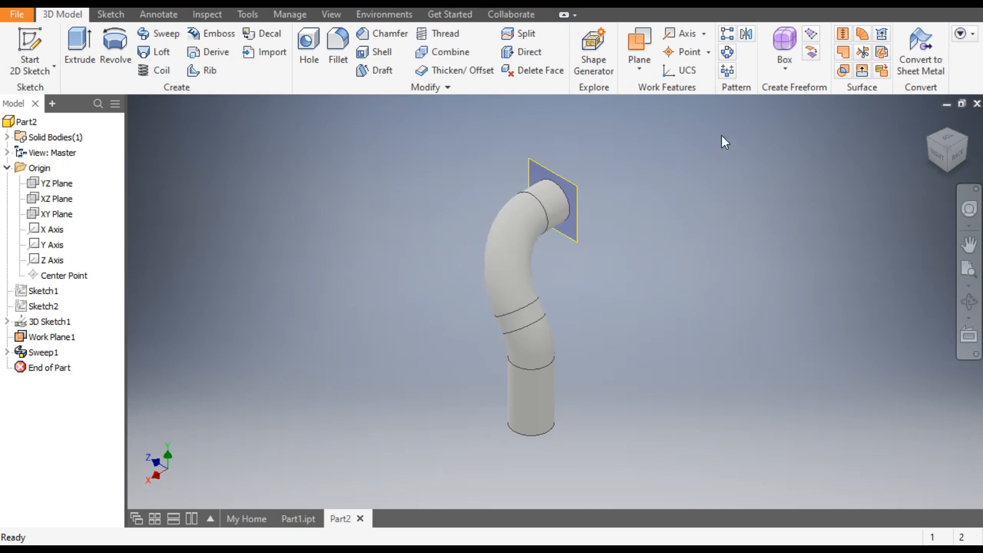
pyautogui.click(748, 35)
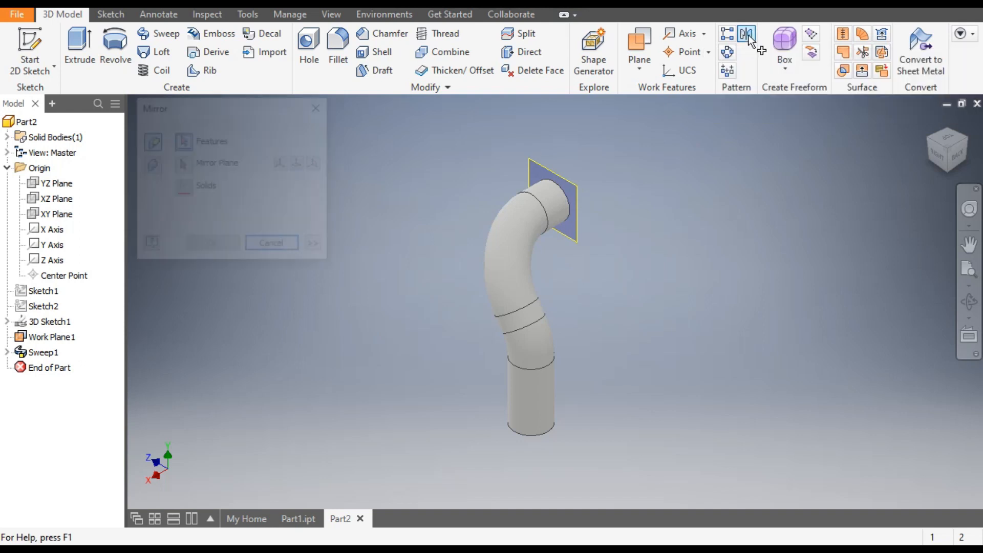
pyautogui.click(523, 239)
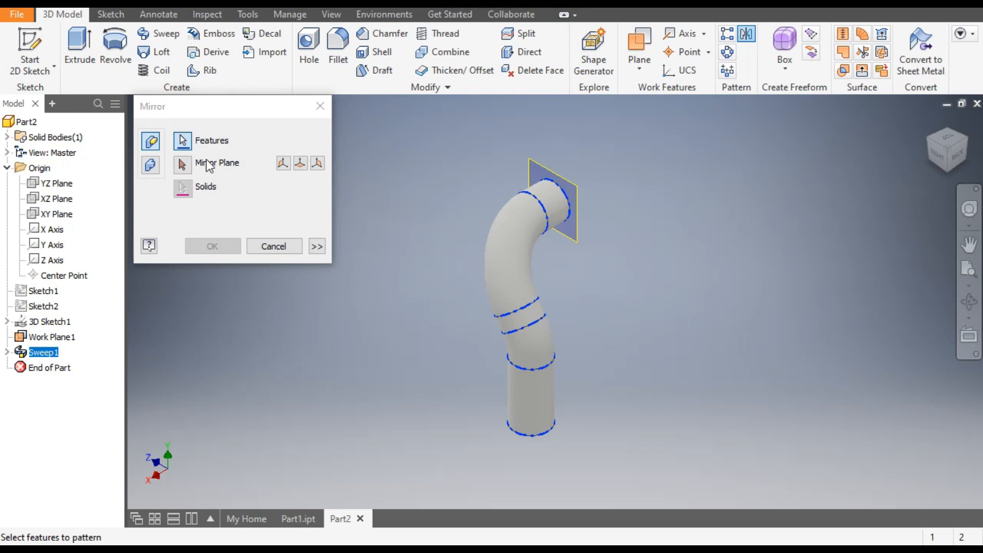
pyautogui.click(184, 168)
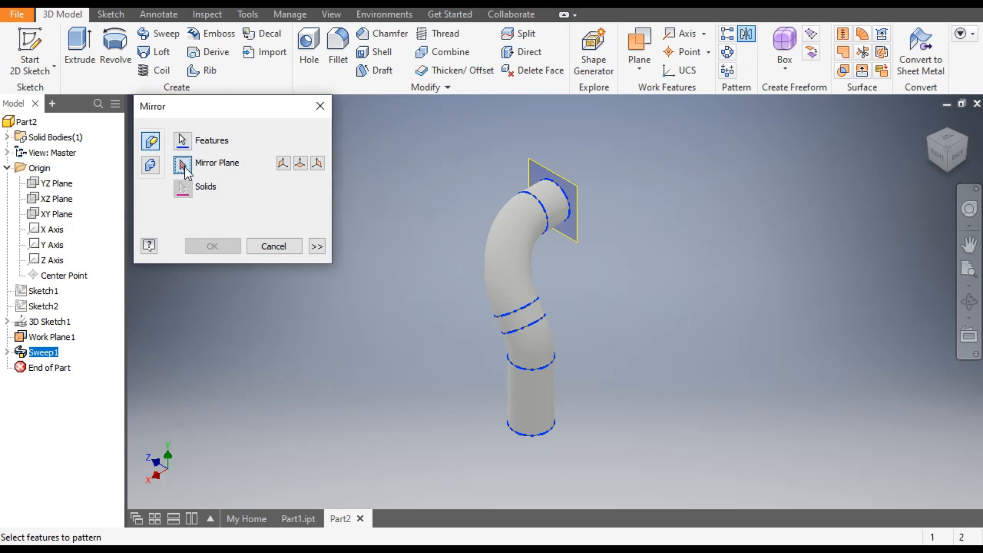
pyautogui.click(51, 215)
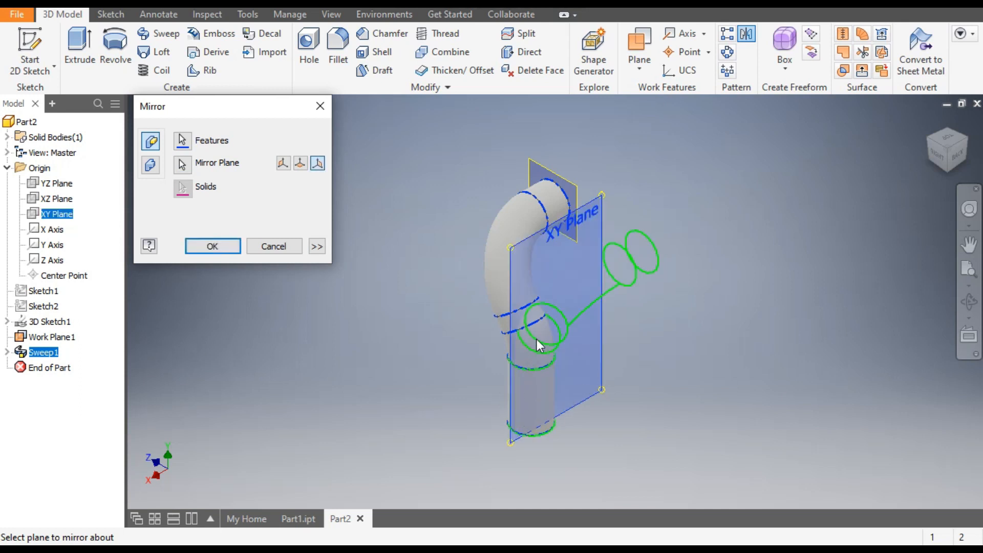
pyautogui.click(213, 248)
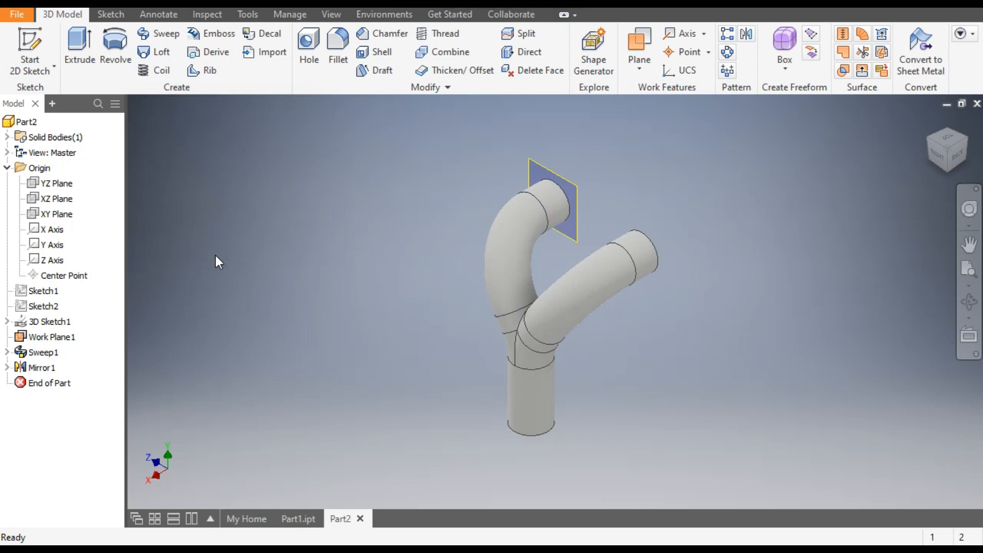
pyautogui.click(930, 167)
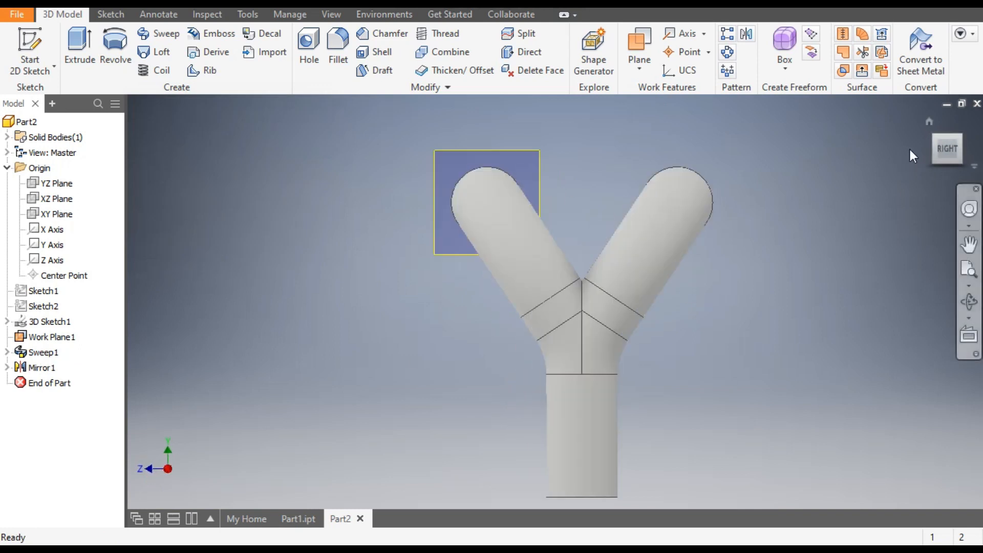
pyautogui.click(933, 139)
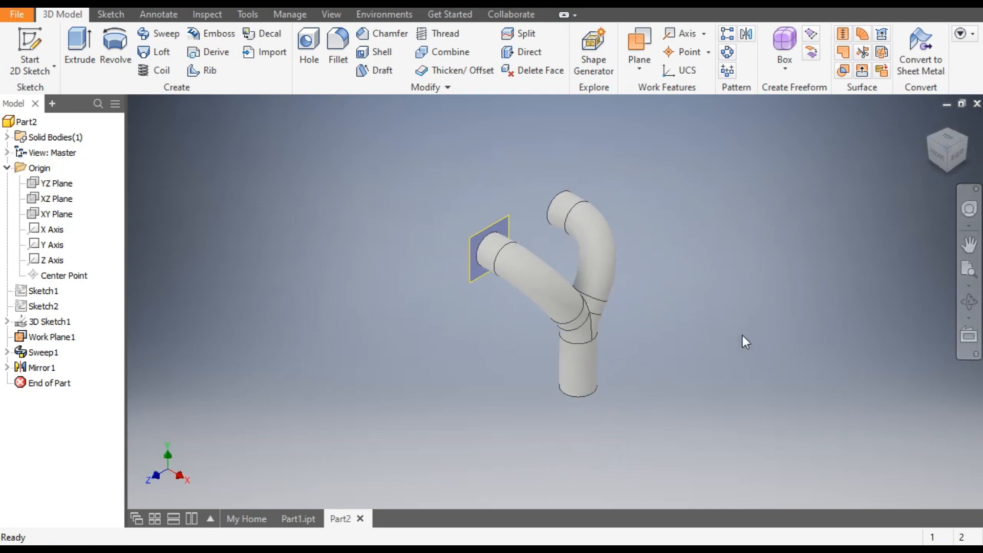
pyautogui.scroll(4, 686, 312)
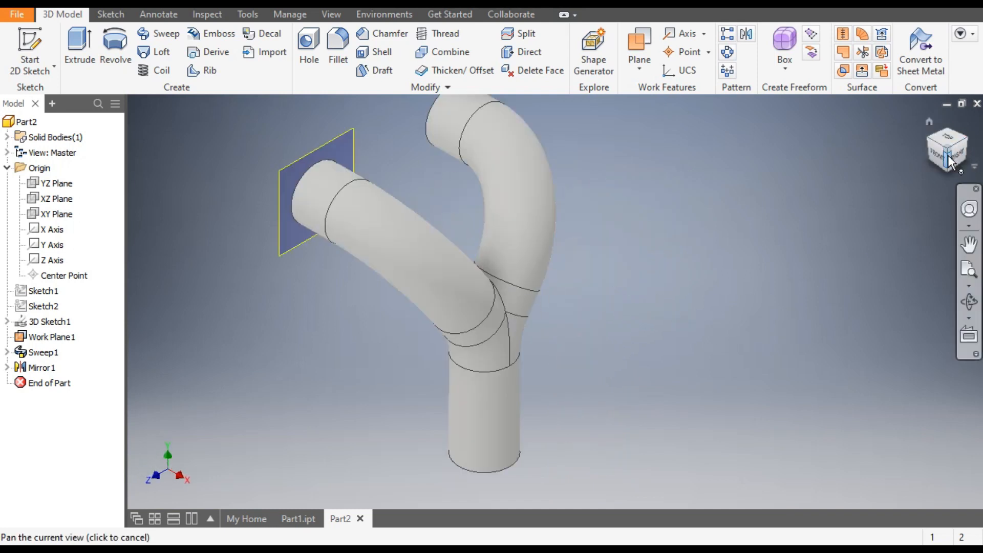
pyautogui.click(962, 157)
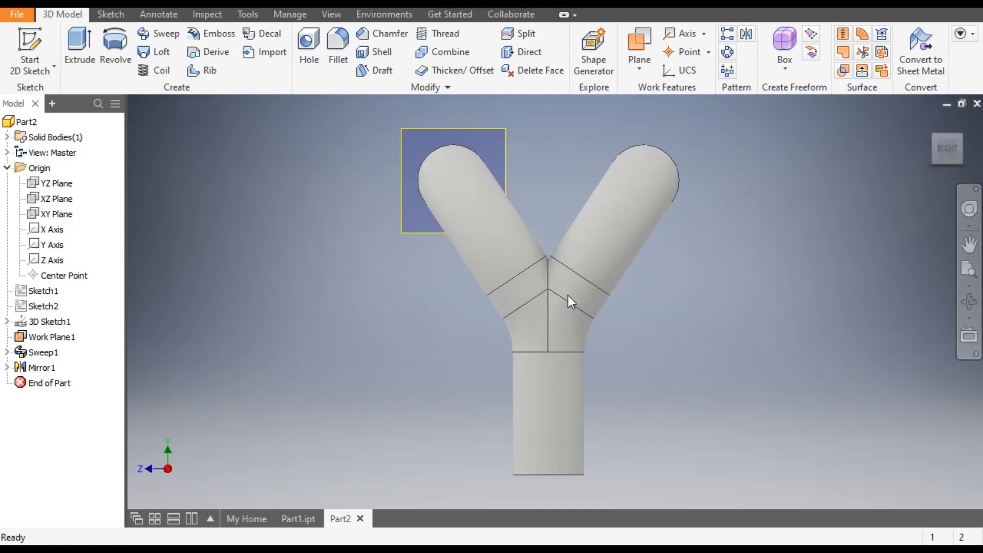
pyautogui.scroll(8, 523, 213)
pyautogui.scroll(-8, 538, 220)
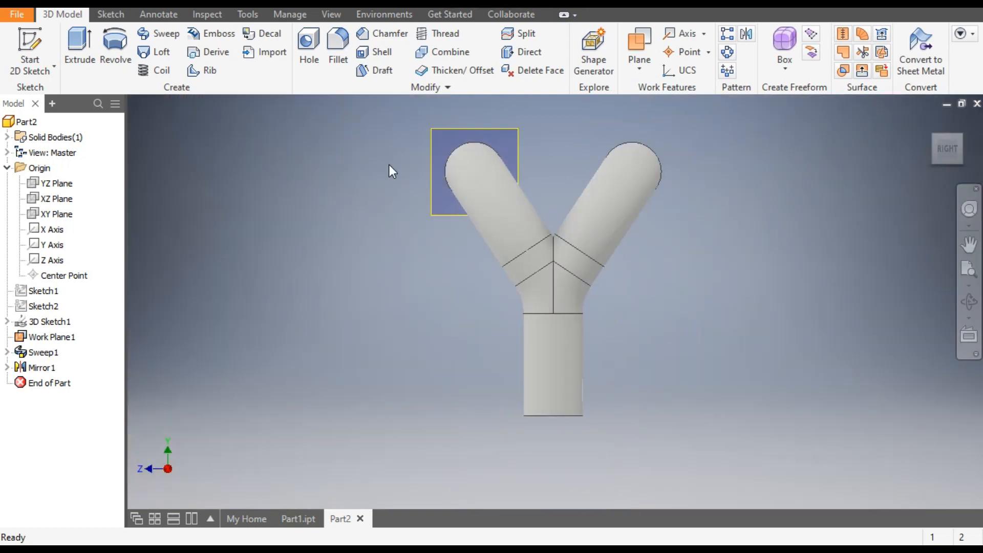
# Fillet the junction edge where the two pipe branches meet with a constant 5 mm radius.
pyautogui.click(337, 45)
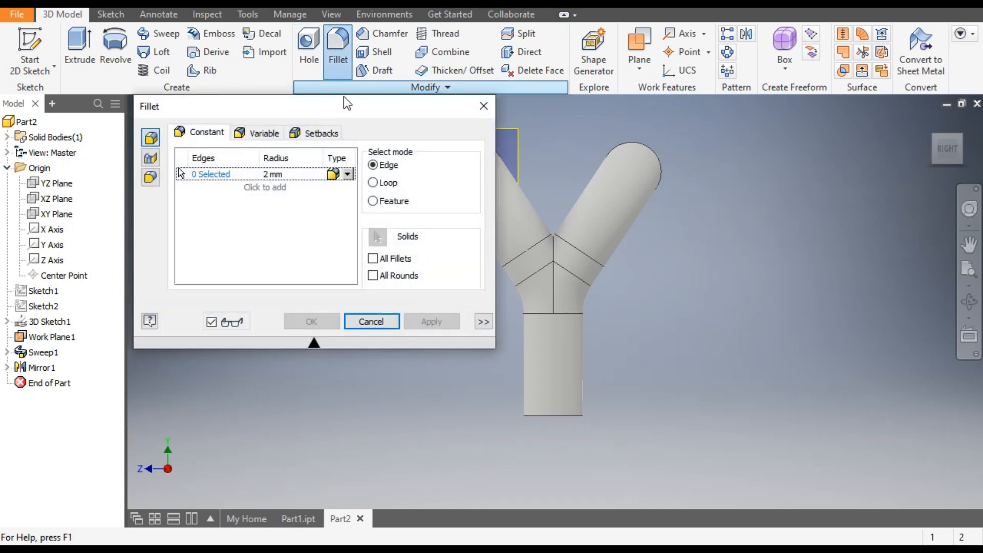
pyautogui.click(272, 175)
pyautogui.write('5')
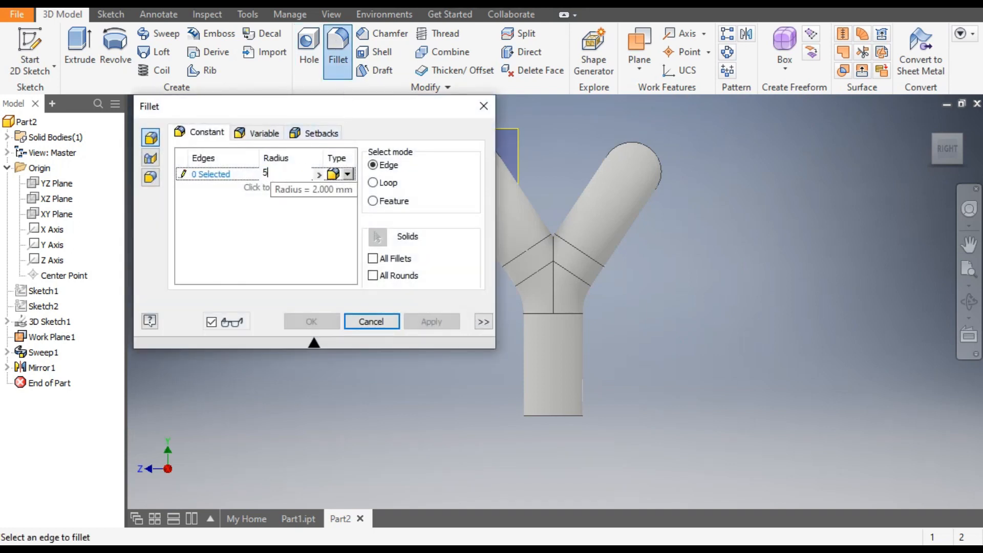
pyautogui.moveTo(938, 140); pyautogui.dragTo(949, 148)
pyautogui.scroll(4, 589, 281)
pyautogui.click(551, 249)
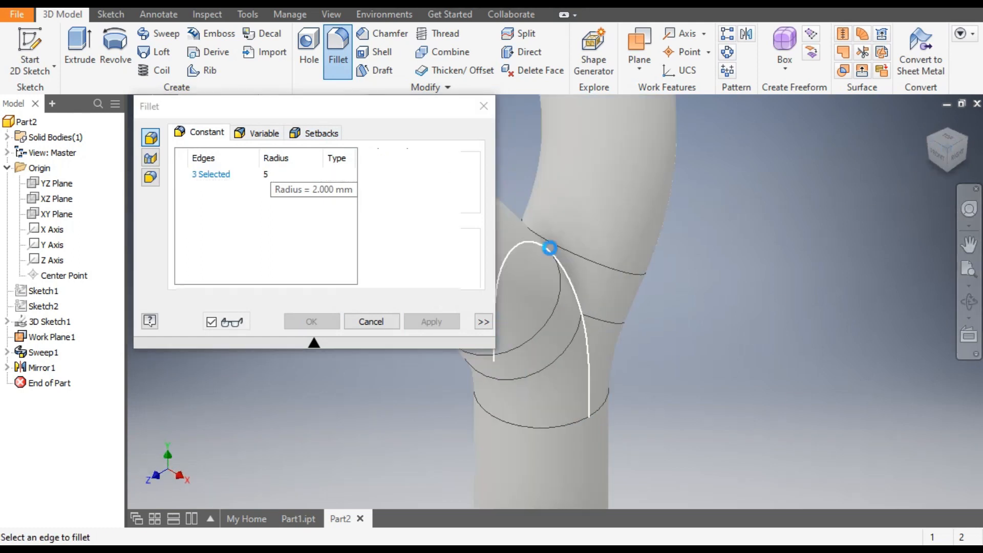
pyautogui.scroll(-3, 785, 272)
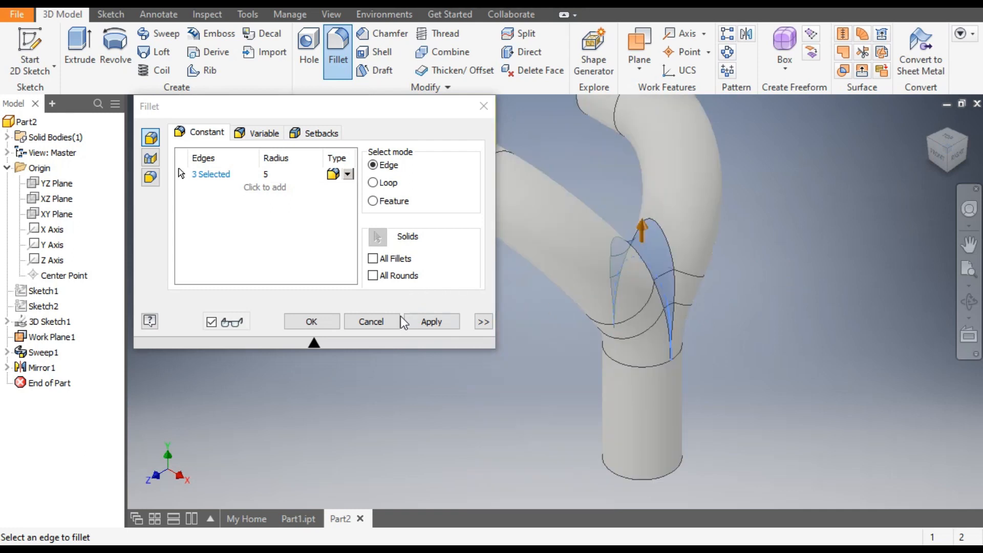
pyautogui.click(415, 322)
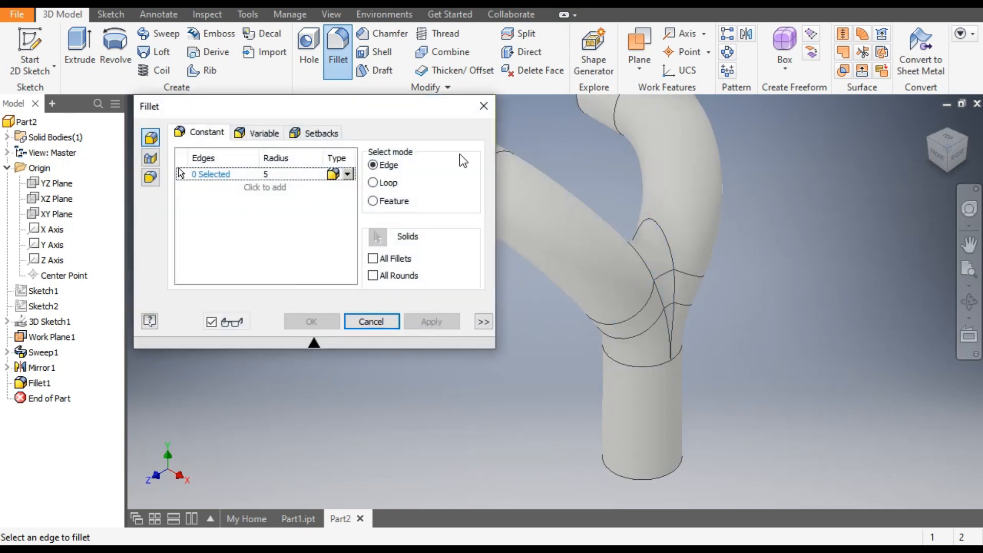
pyautogui.click(484, 106)
# Shell the manifold to an inside thickness of 2 mm, removing the end faces of both branches and the base pipe.
pyautogui.moveTo(742, 376); pyautogui.dragTo(710, 446, button='middle')
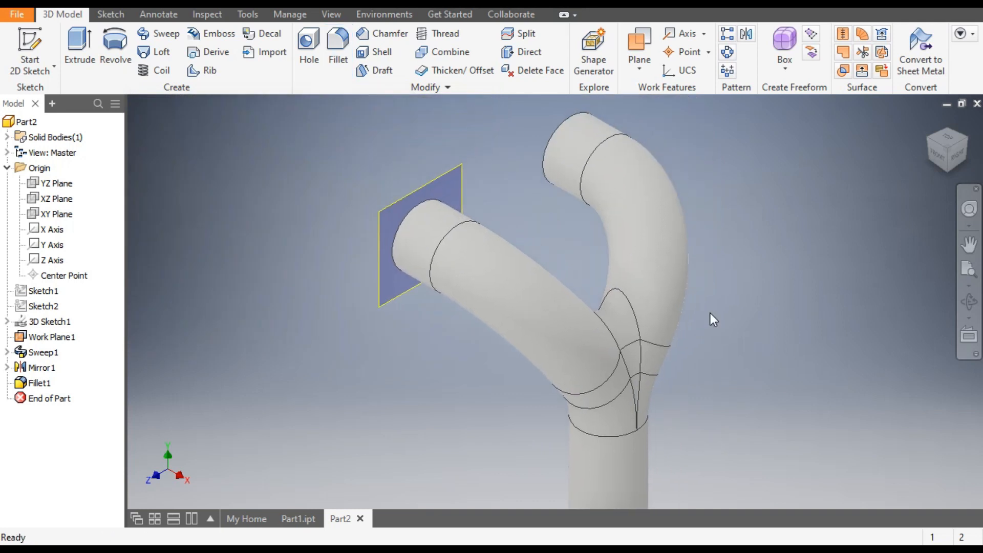
pyautogui.scroll(-3, 711, 312)
pyautogui.moveTo(801, 335); pyautogui.dragTo(792, 322, button='middle')
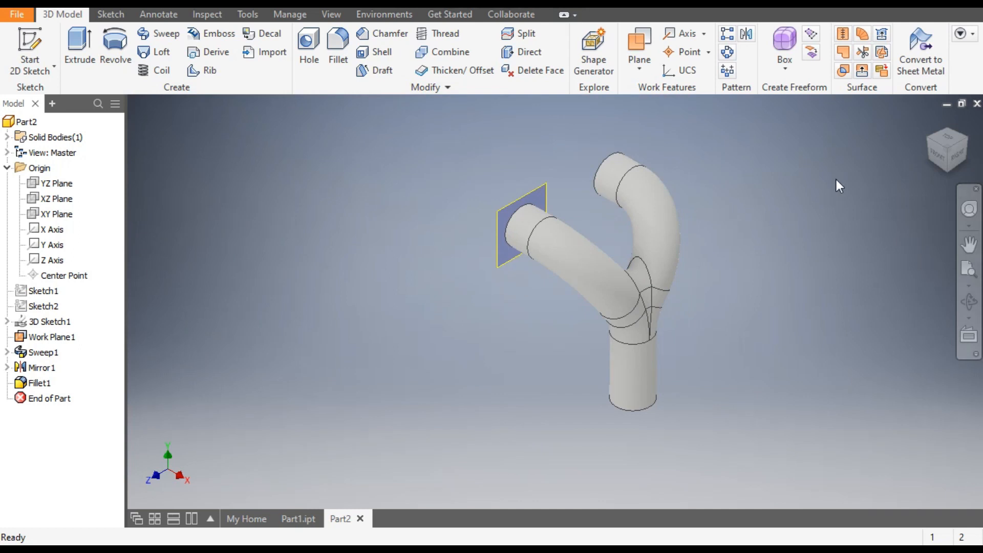
pyautogui.click(929, 138)
pyautogui.scroll(3, 557, 287)
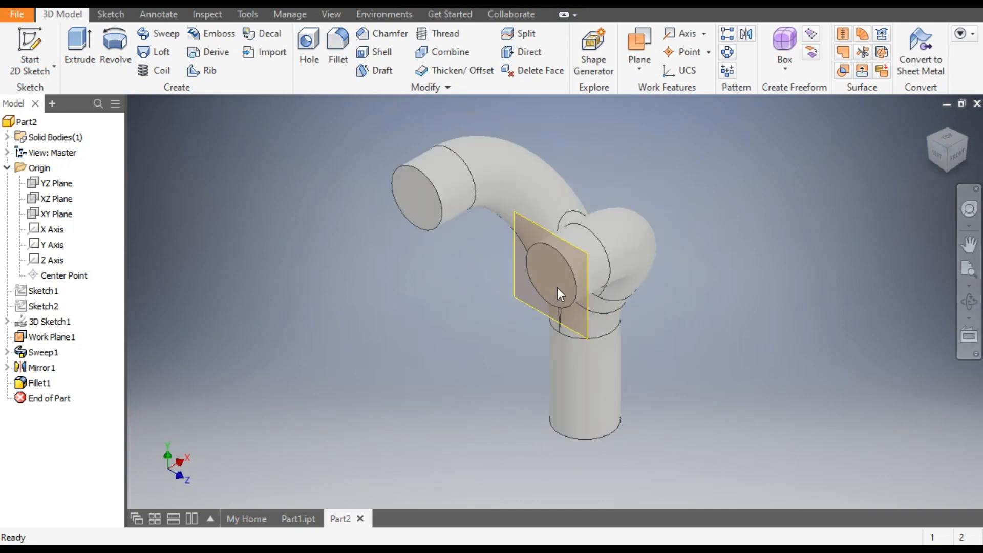
pyautogui.scroll(3, 557, 287)
pyautogui.scroll(-3, 727, 368)
pyautogui.moveTo(824, 336); pyautogui.dragTo(786, 303, button='middle')
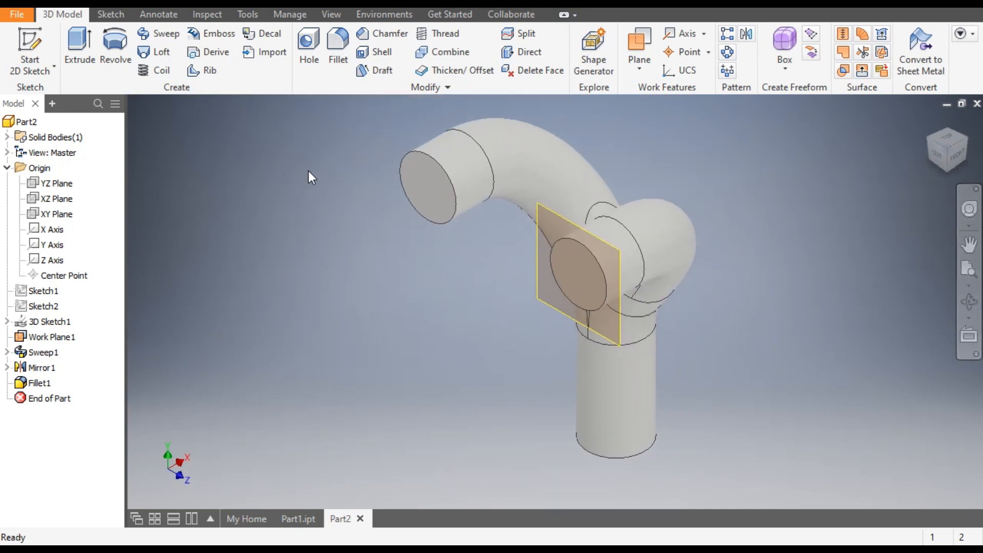
pyautogui.click(382, 52)
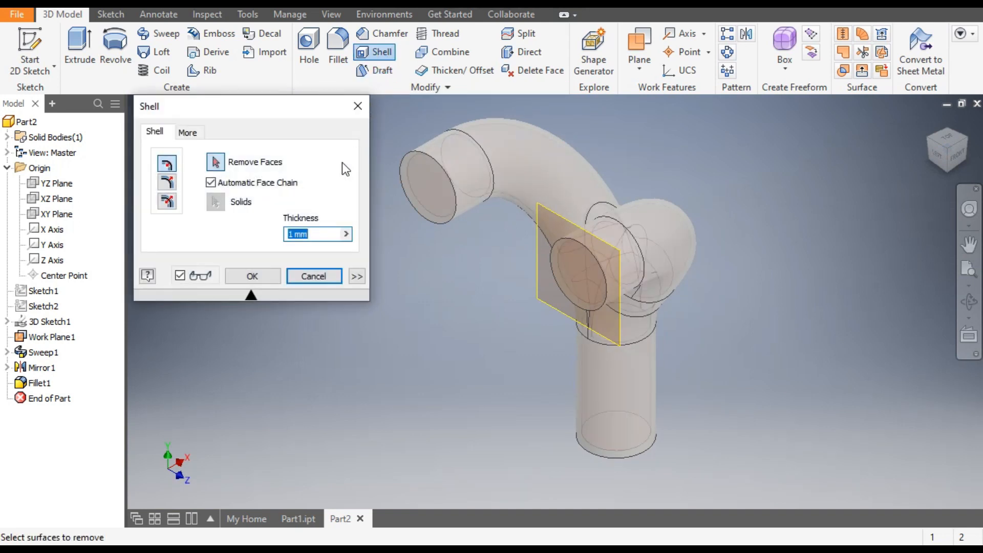
pyautogui.write('2')
pyautogui.click(421, 187)
pyautogui.click(420, 184)
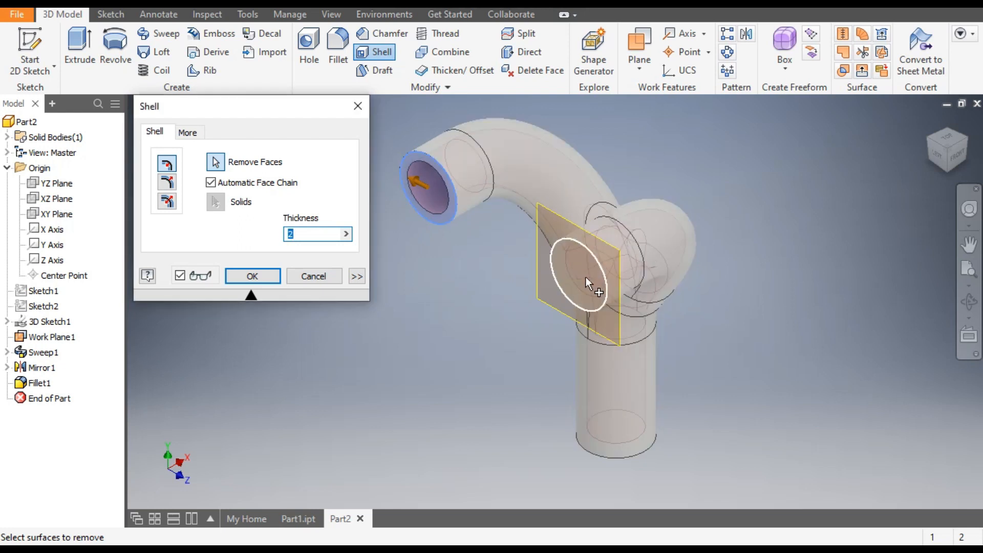
pyautogui.click(949, 172)
pyautogui.click(569, 391)
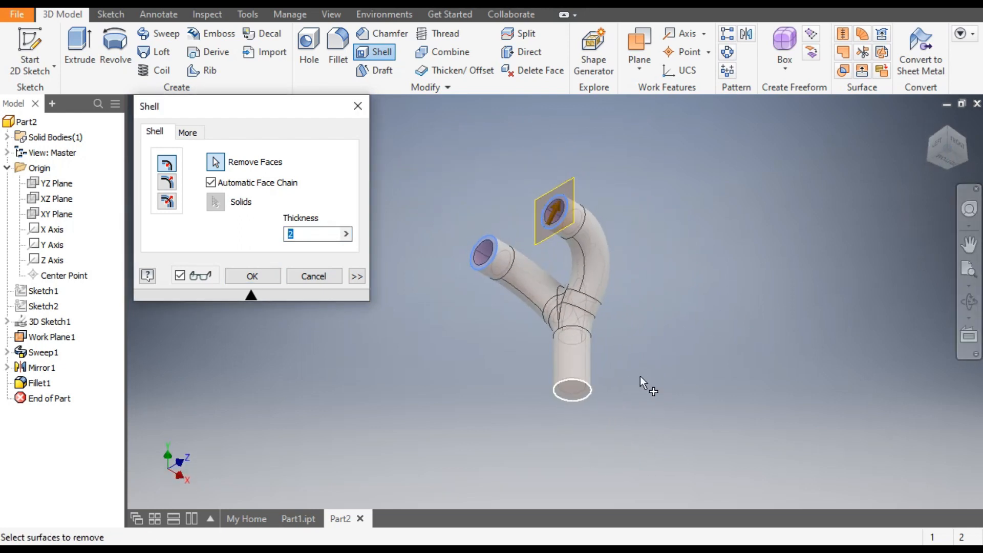
pyautogui.click(265, 274)
pyautogui.click(336, 131)
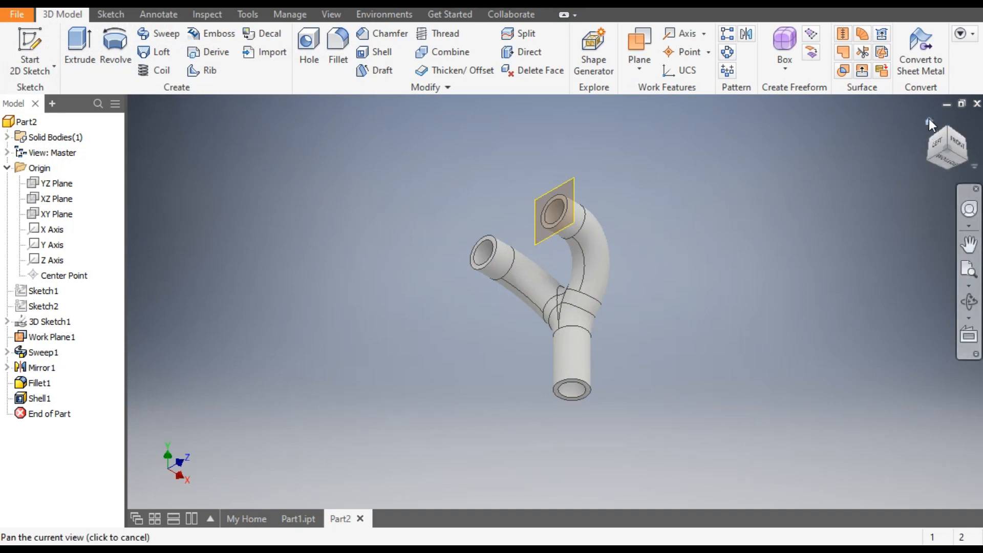
# Examine the collar at the base of the finished manifold in Part1.ipt and return to Part2.
pyautogui.click(929, 120)
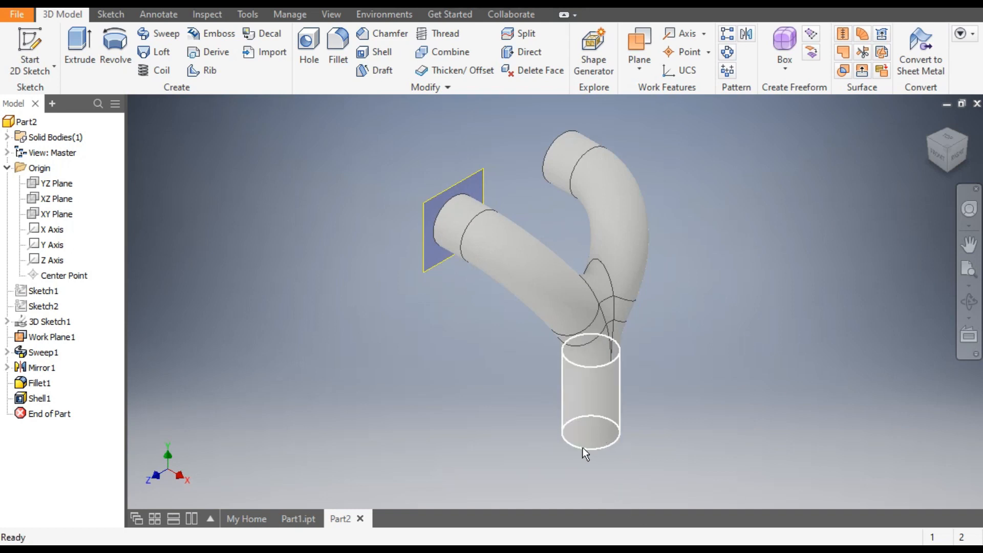
pyautogui.click(299, 517)
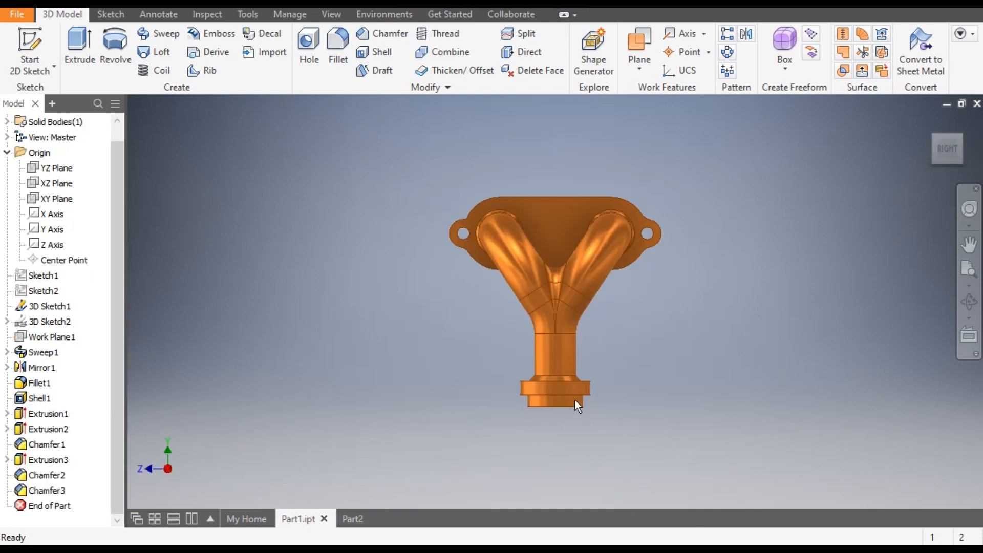
pyautogui.scroll(3, 560, 389)
pyautogui.scroll(3, 560, 390)
pyautogui.scroll(-2, 536, 400)
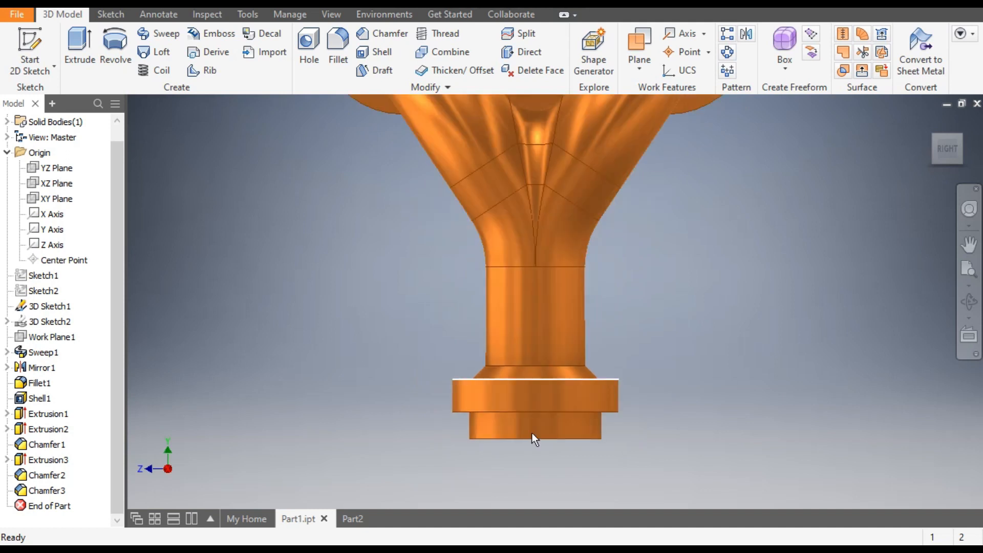
pyautogui.click(354, 518)
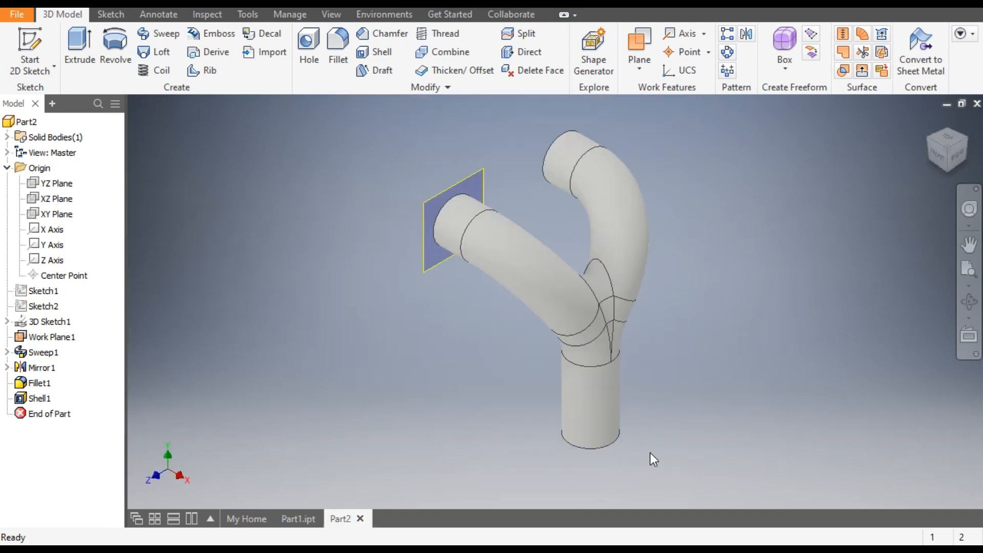
# Start a new sketch on the ring-shaped end face at the bottom of the base pipe.
pyautogui.click(950, 171)
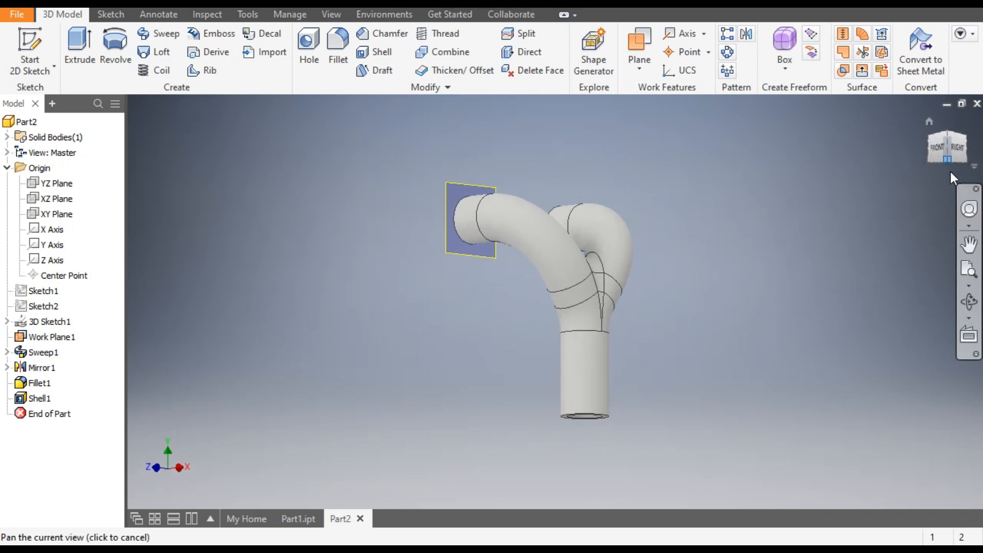
pyautogui.click(951, 171)
pyautogui.scroll(5, 580, 414)
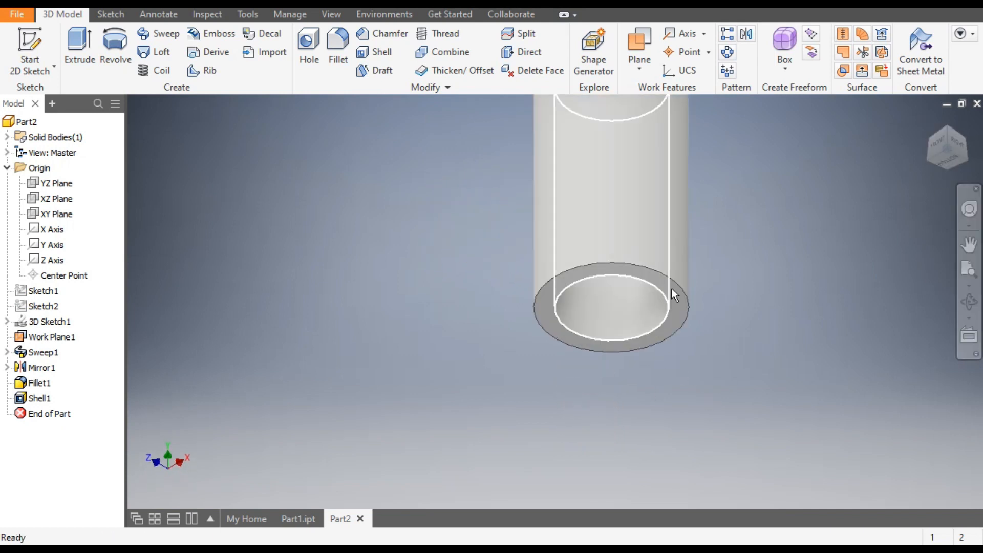
pyautogui.click(664, 288)
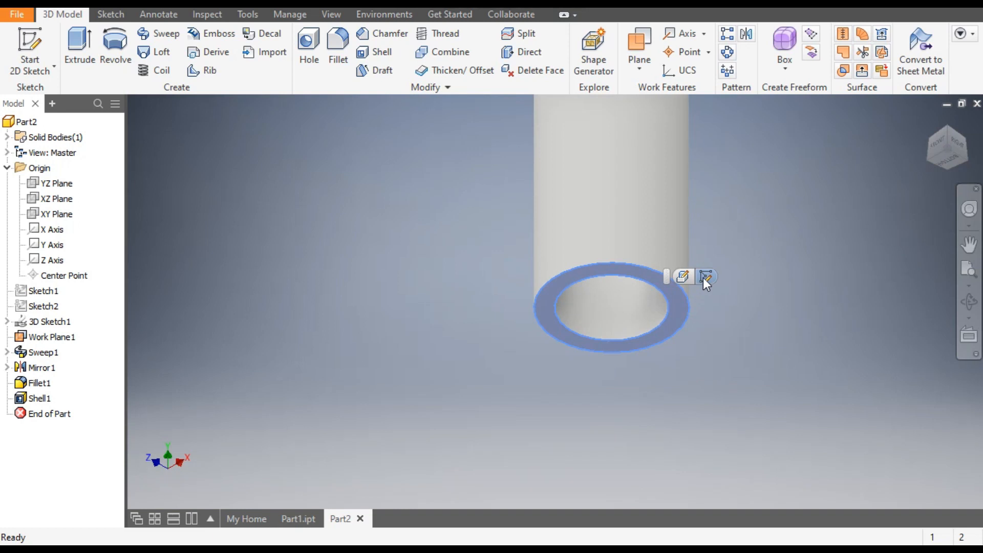
pyautogui.click(704, 277)
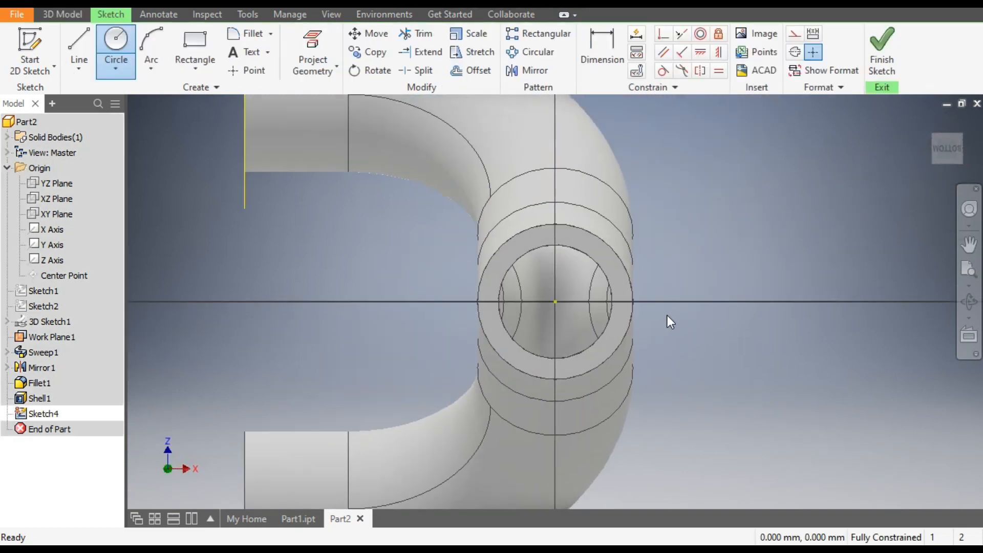
# Draw two concentric circles of 15 mm and 20 mm diameter centred on the base pipe and finish the sketch.
pyautogui.click(126, 56)
pyautogui.click(555, 302)
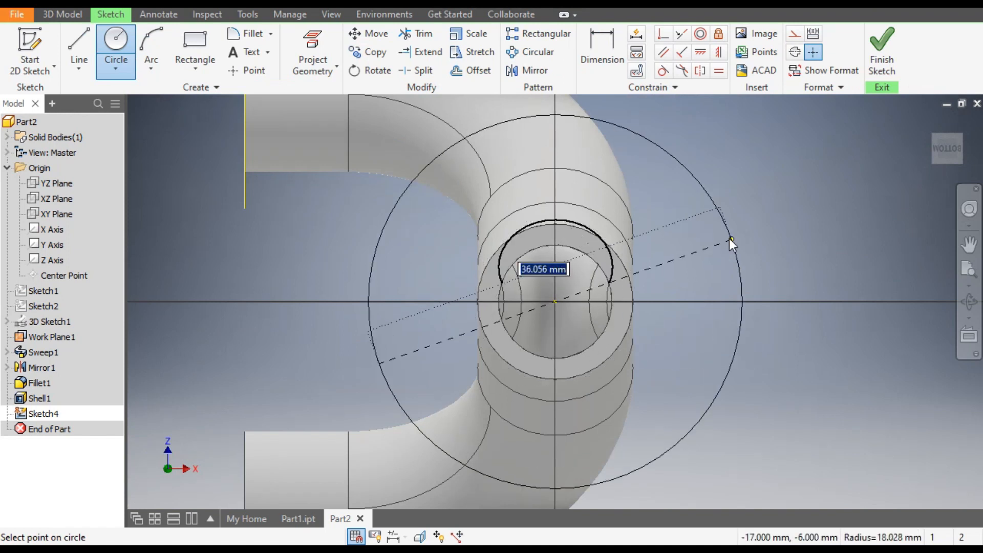
pyautogui.write('158')
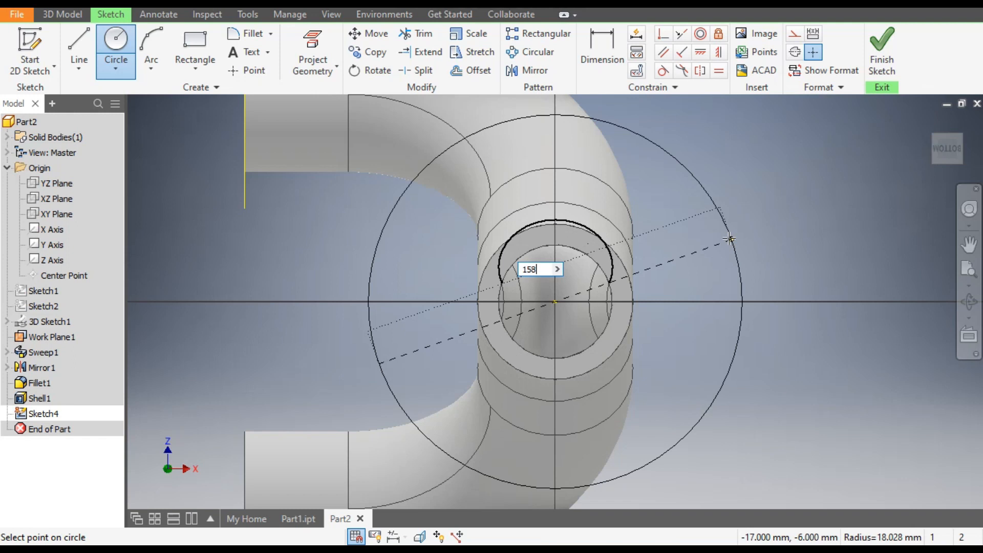
pyautogui.press('Return')
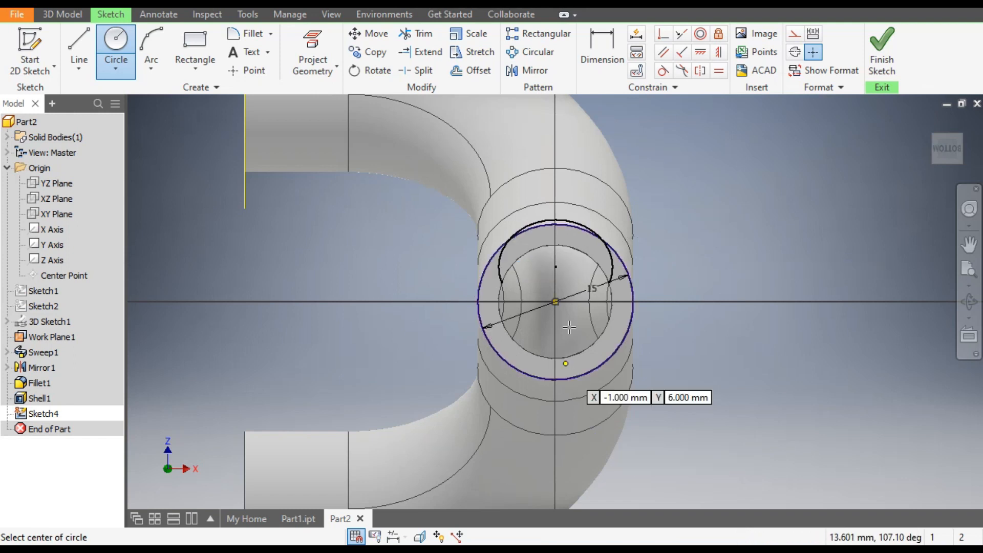
pyautogui.click(556, 301)
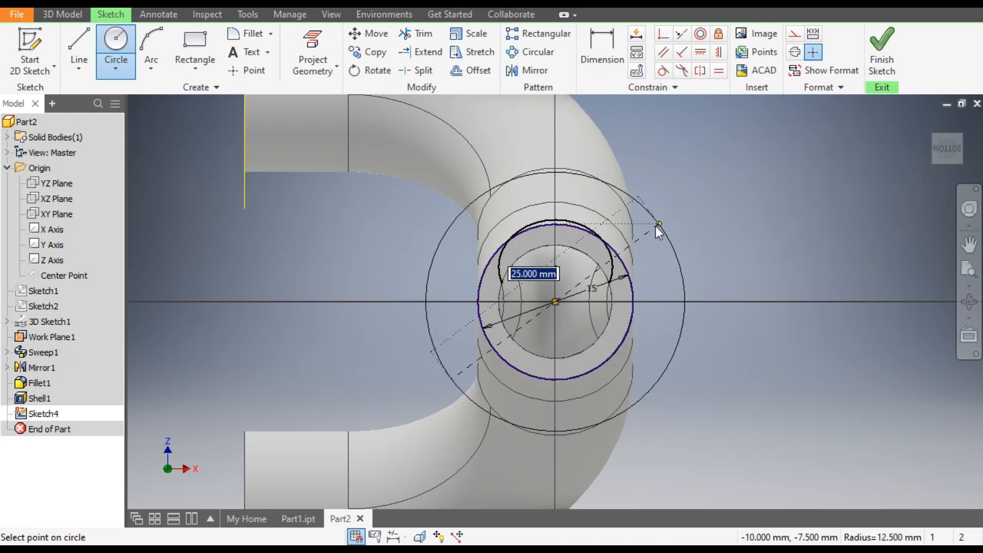
pyautogui.write('20')
pyautogui.press('Return')
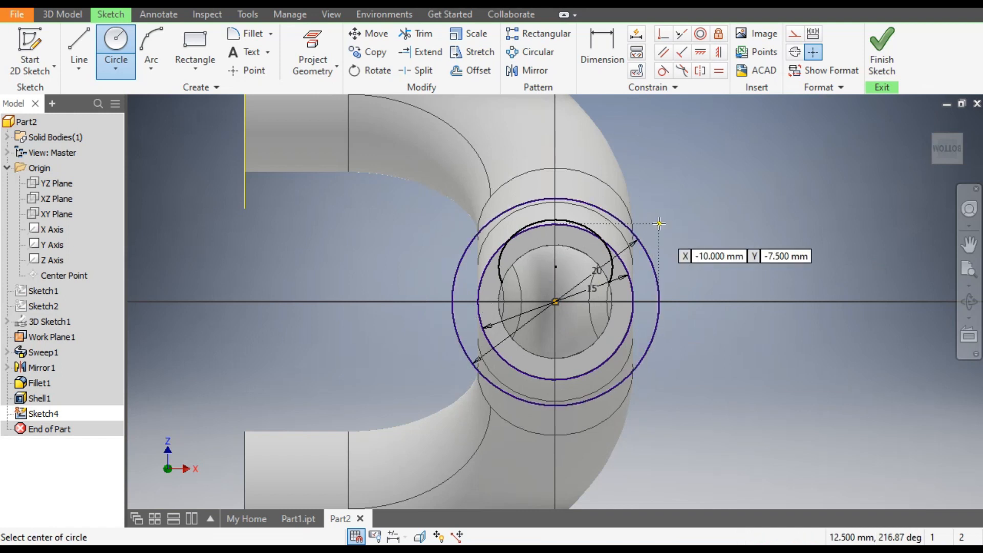
pyautogui.click(882, 56)
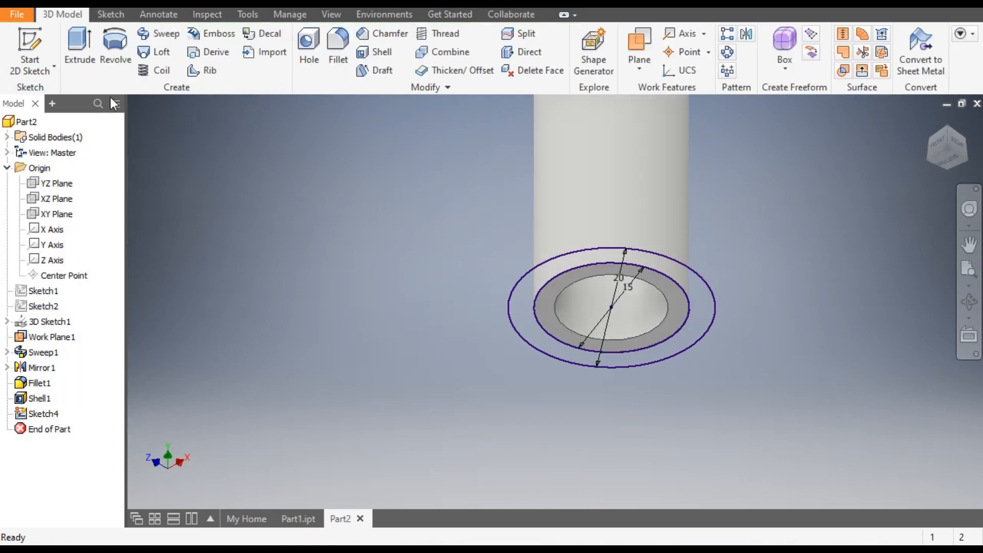
# Extrude the ring between the 15 mm and 20 mm circles 4 mm upward along the base pipe.
pyautogui.click(80, 47)
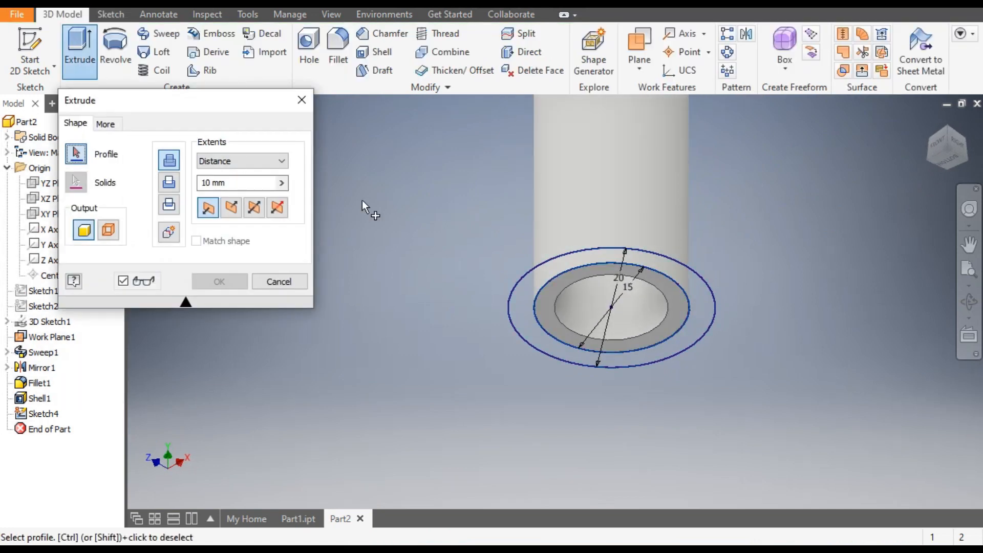
pyautogui.click(548, 272)
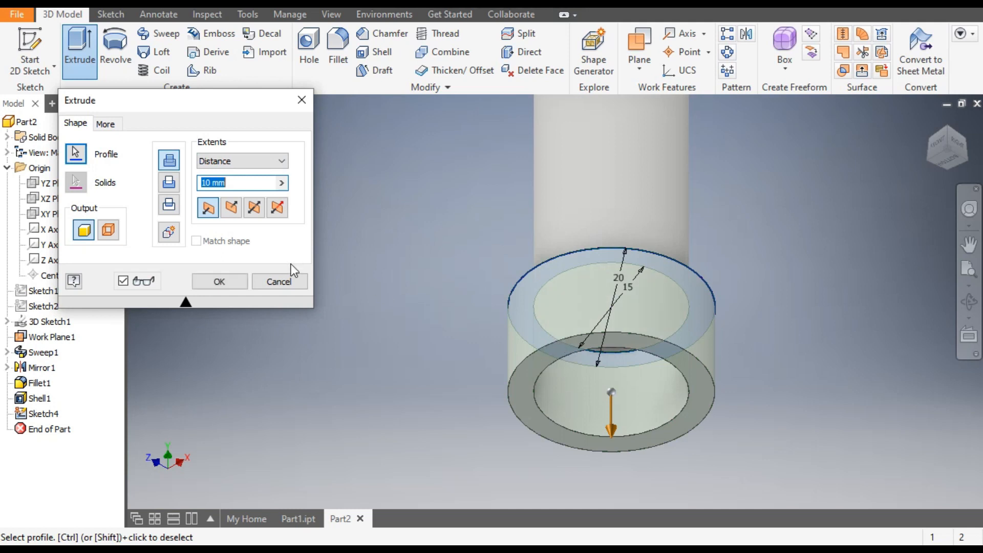
pyautogui.click(231, 207)
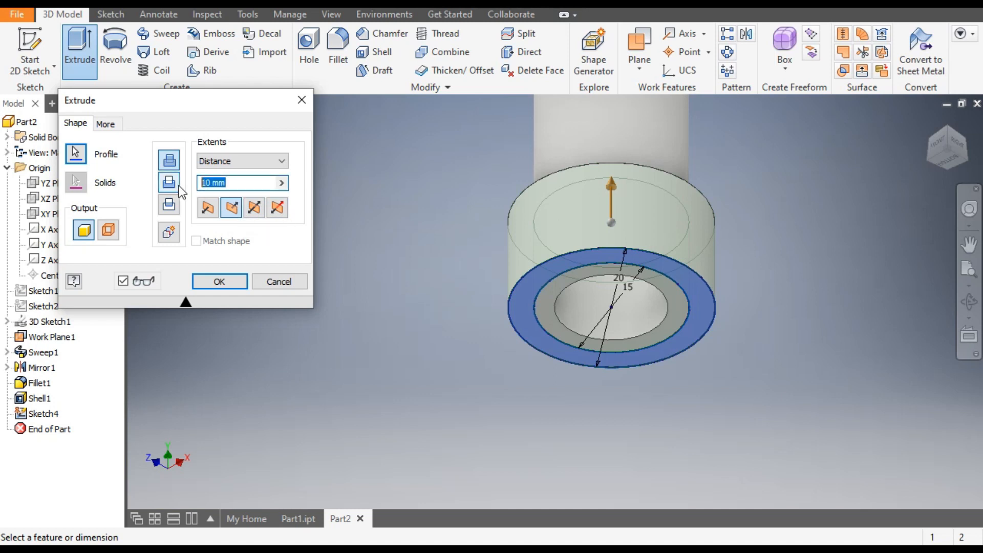
pyautogui.write('4')
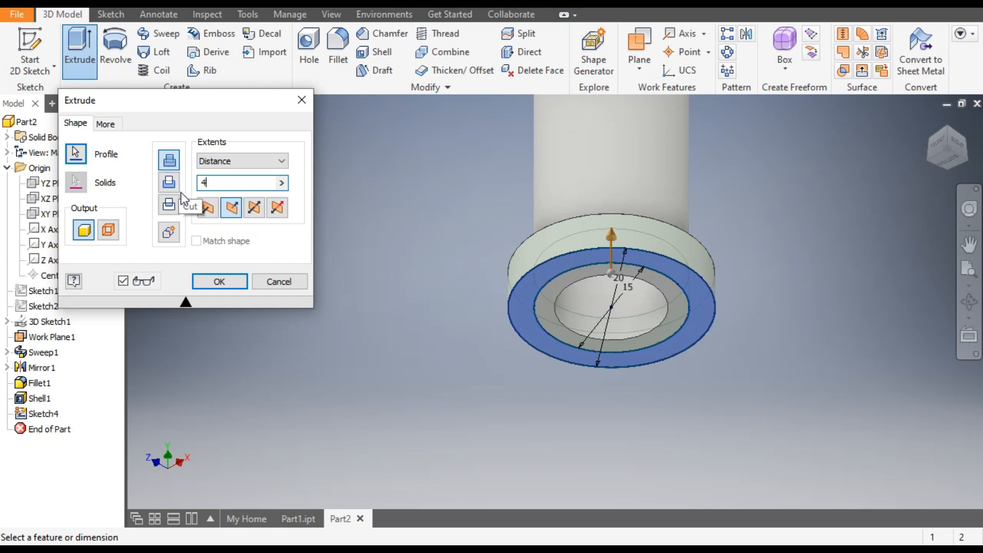
pyautogui.click(220, 281)
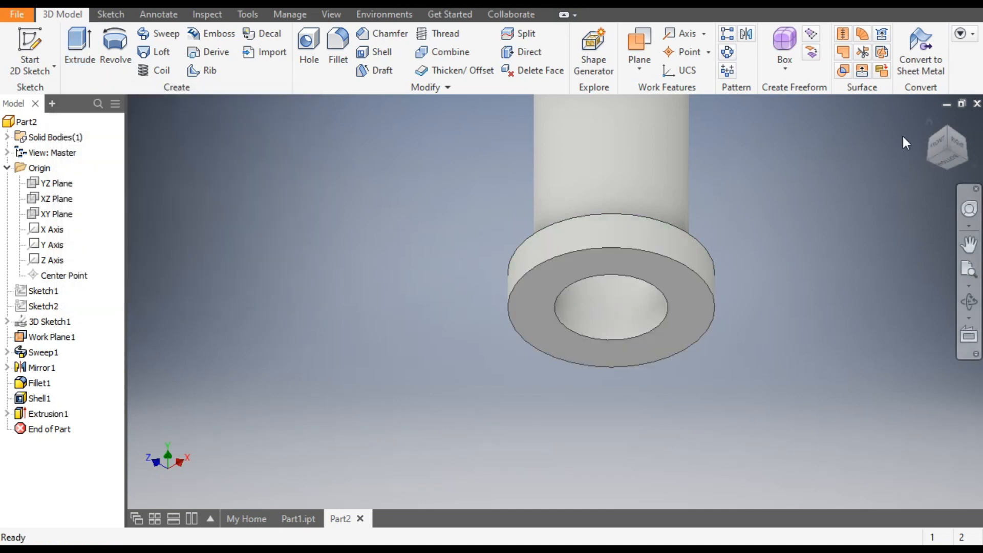
# Start a new sketch on the upper face of the collar around the base pipe.
pyautogui.click(945, 129)
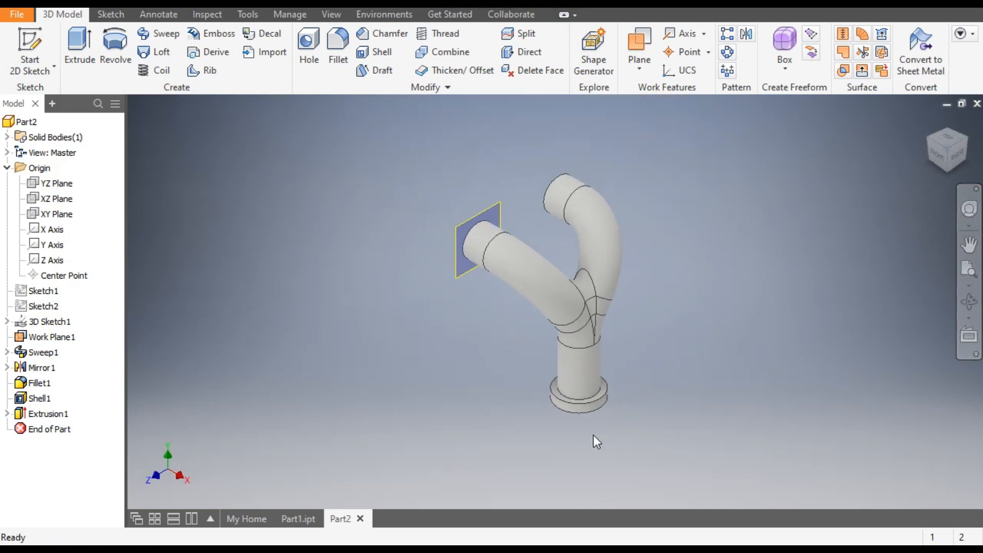
pyautogui.scroll(5, 568, 405)
pyautogui.click(514, 371)
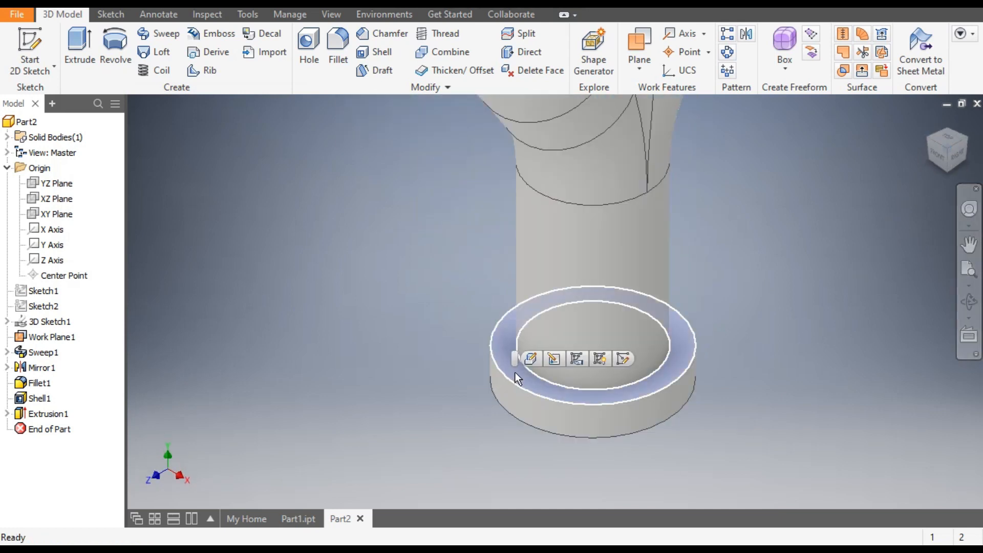
pyautogui.click(625, 359)
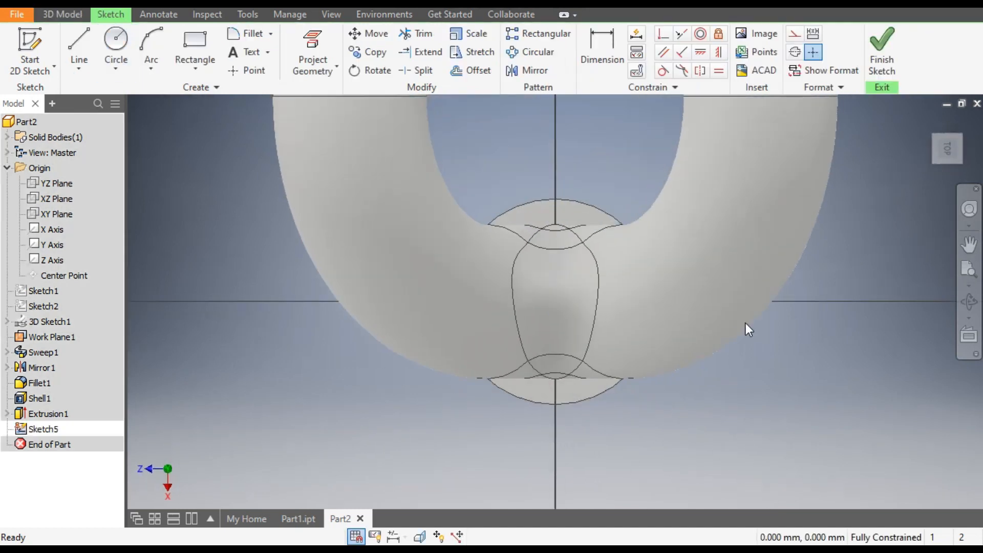
# Draw two concentric circles of 15 mm and 25 mm diameter centred on the base pipe's axis and finish the sketch.
pyautogui.click(948, 167)
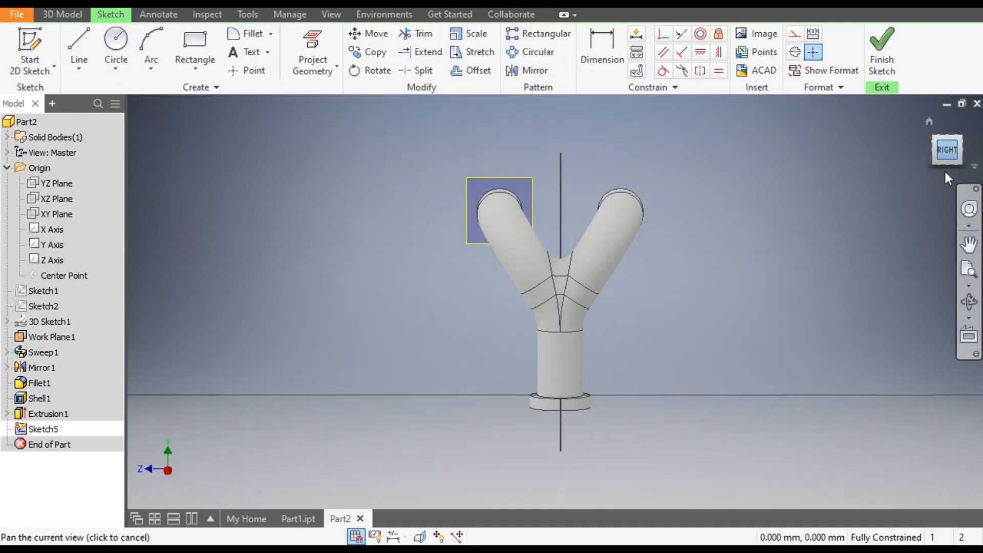
pyautogui.click(944, 172)
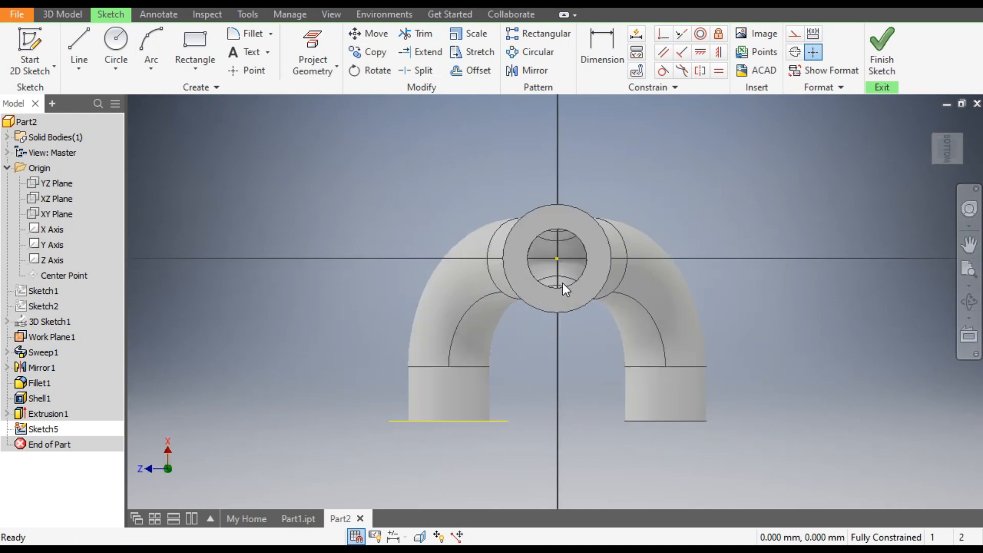
pyautogui.click(118, 45)
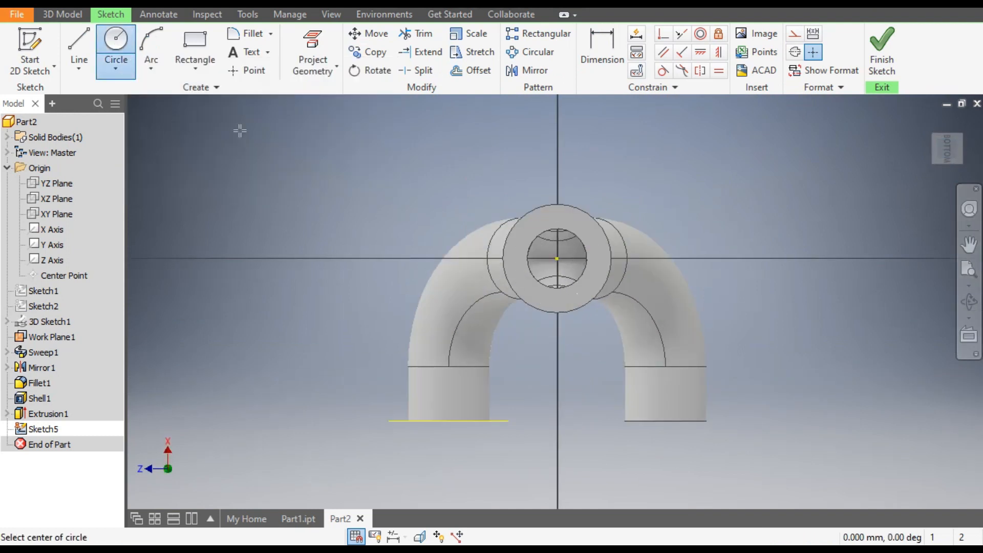
pyautogui.scroll(3, 566, 271)
pyautogui.click(549, 244)
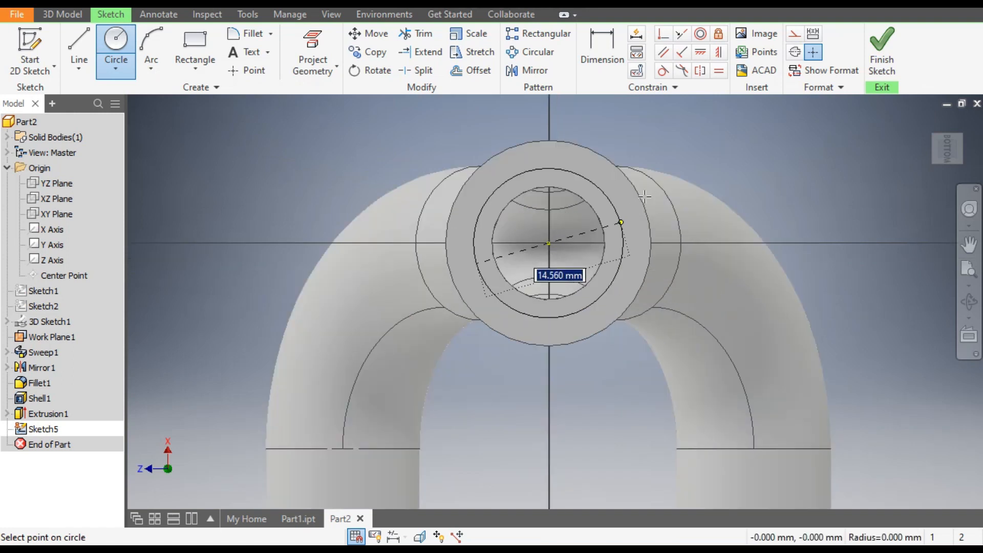
pyautogui.write('15')
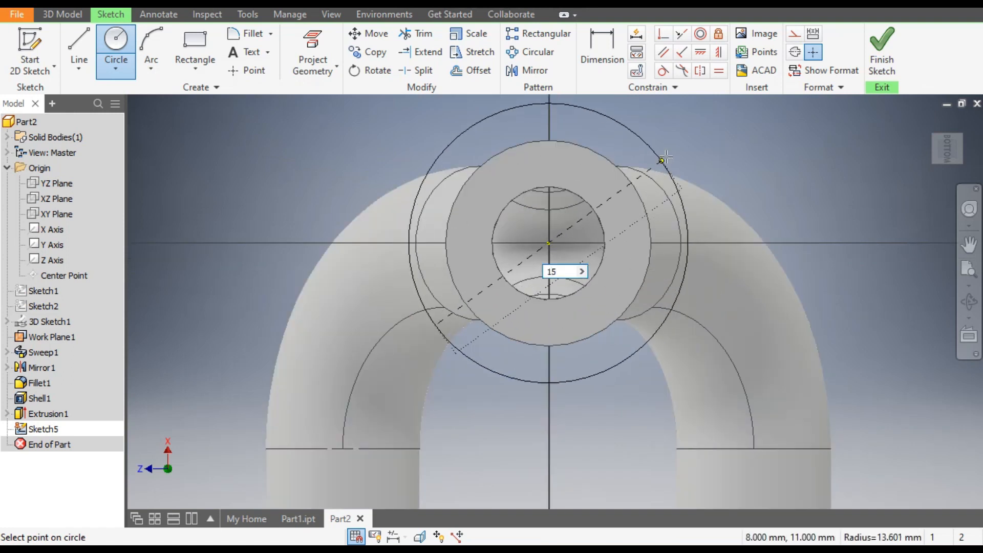
pyautogui.press('Return')
pyautogui.click(549, 243)
pyautogui.write('25')
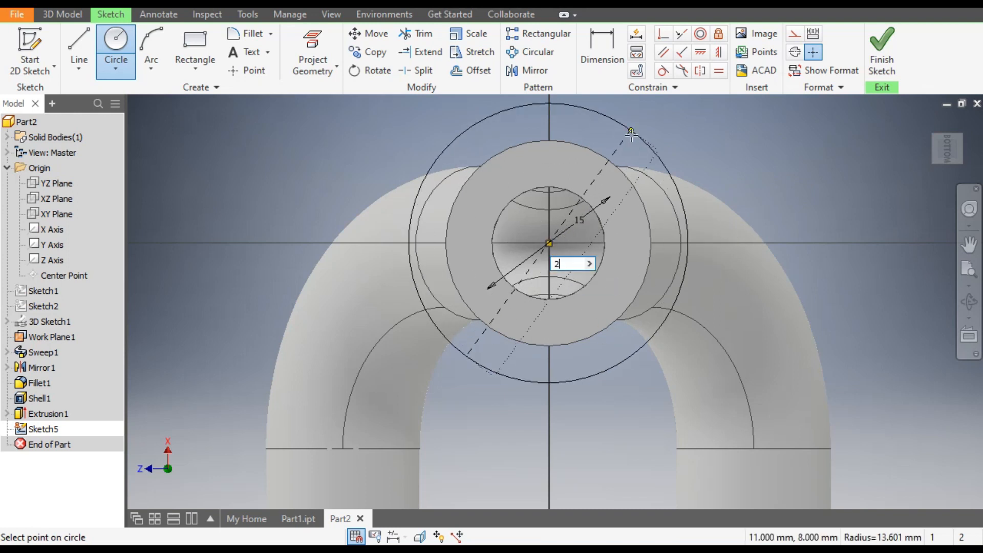
pyautogui.press('Return')
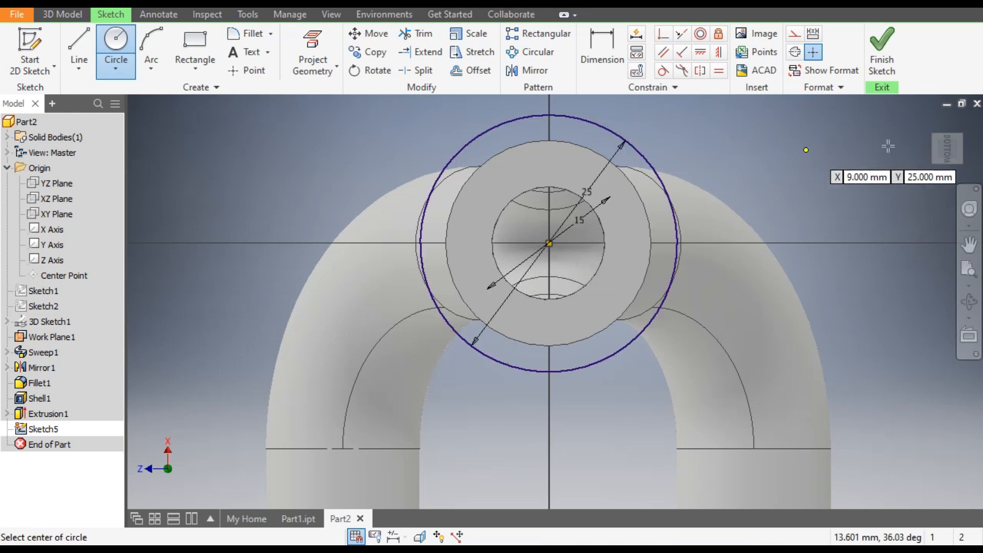
pyautogui.click(929, 132)
pyautogui.scroll(3, 568, 445)
pyautogui.scroll(2, 569, 446)
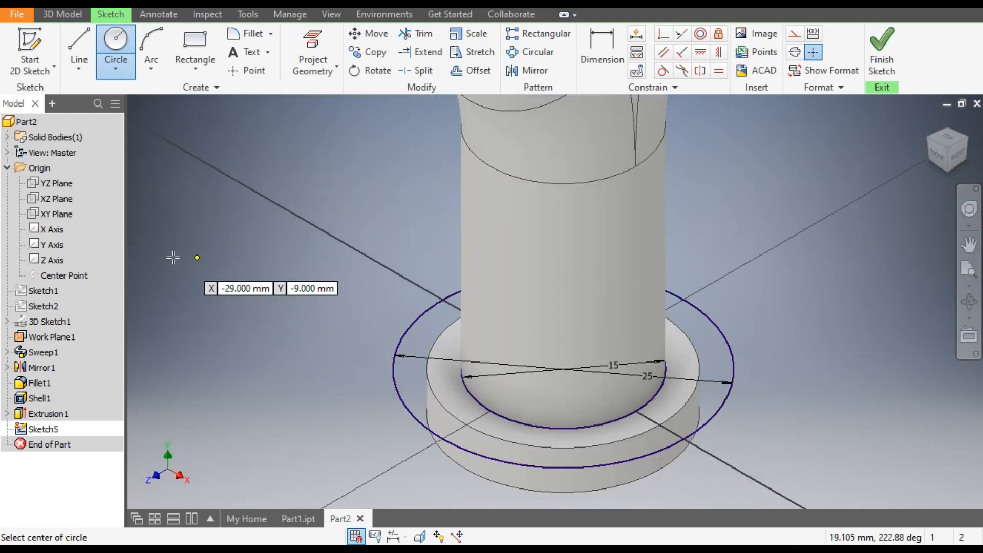
pyautogui.click(884, 44)
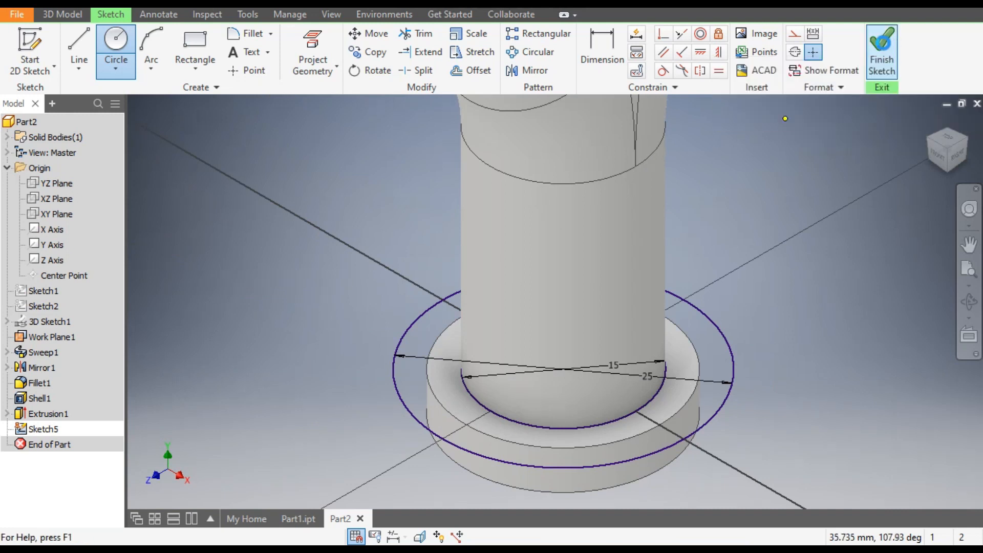
# Extrude the ring between the 15 mm and 25 mm circles 5 mm upward along the base pipe.
pyautogui.click(83, 54)
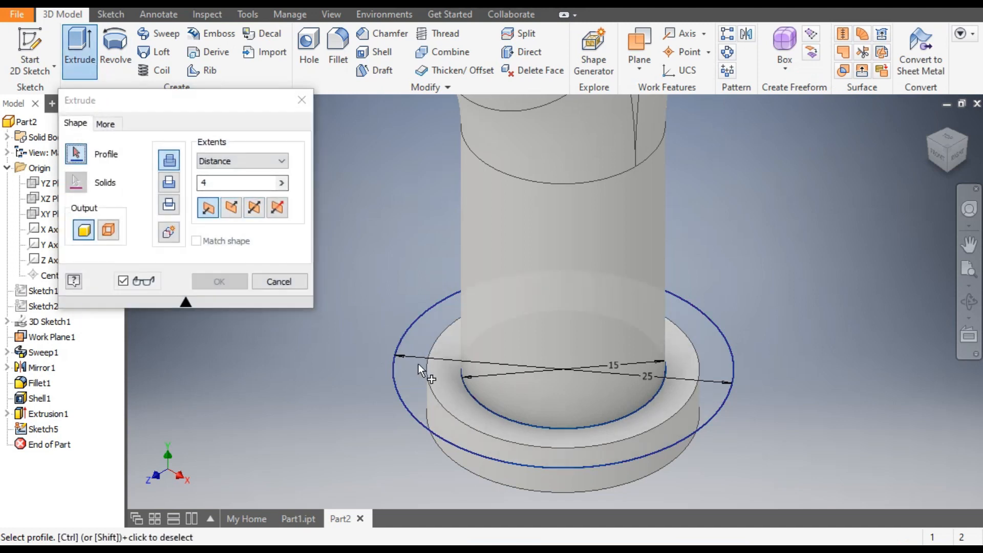
pyautogui.click(418, 370)
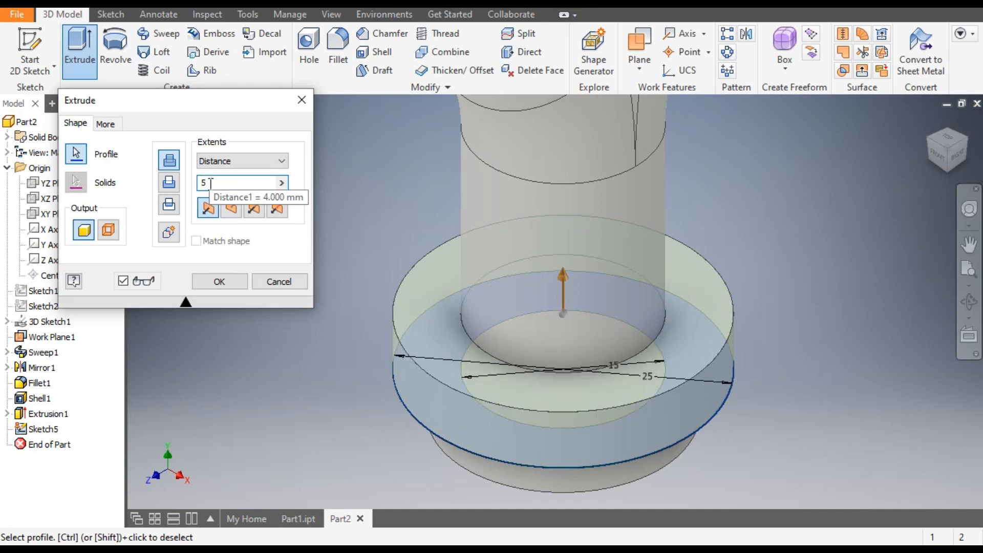
pyautogui.click(226, 282)
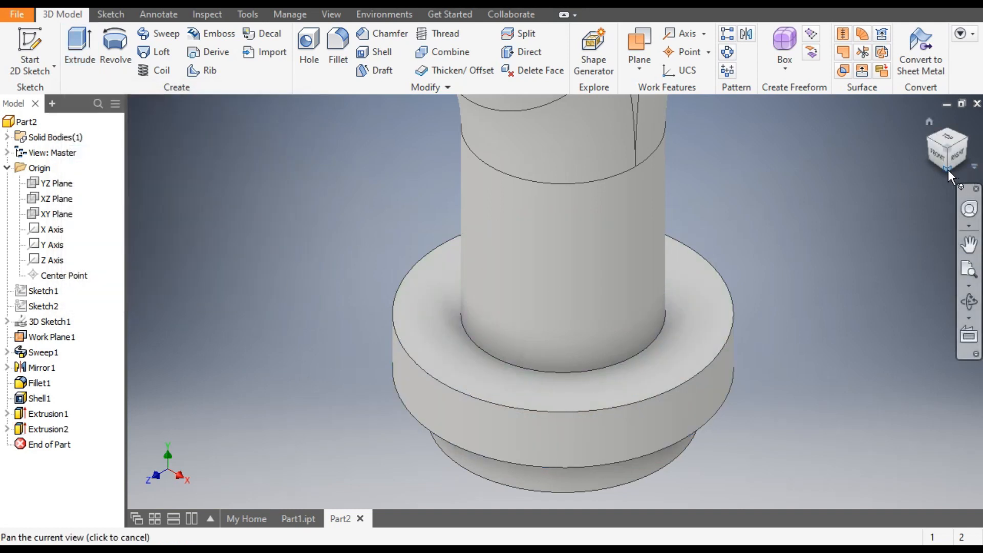
# Chamfer the edge where the base pipe meets the upper face of the wider collar with a distance of 2 mm.
pyautogui.click(948, 170)
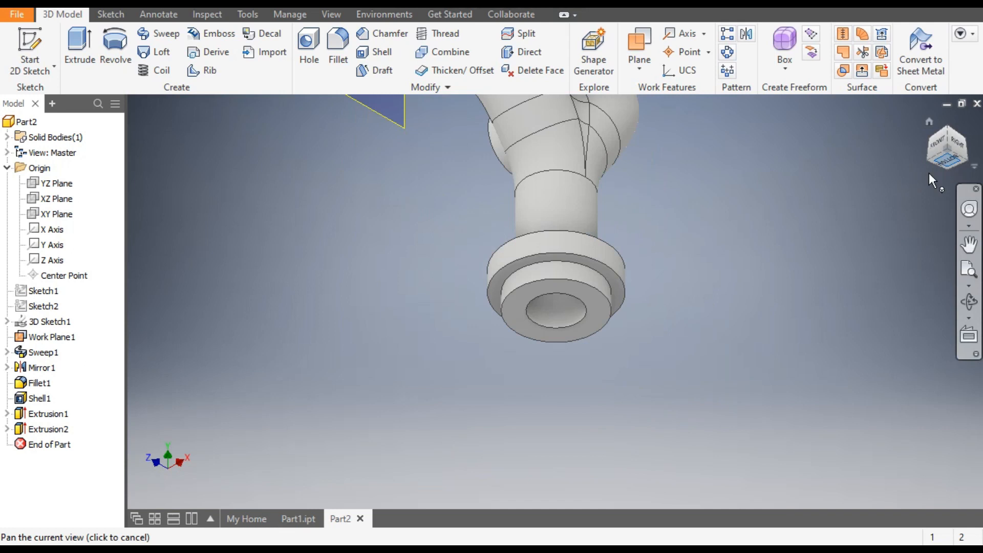
pyautogui.click(945, 162)
pyautogui.scroll(3, 588, 296)
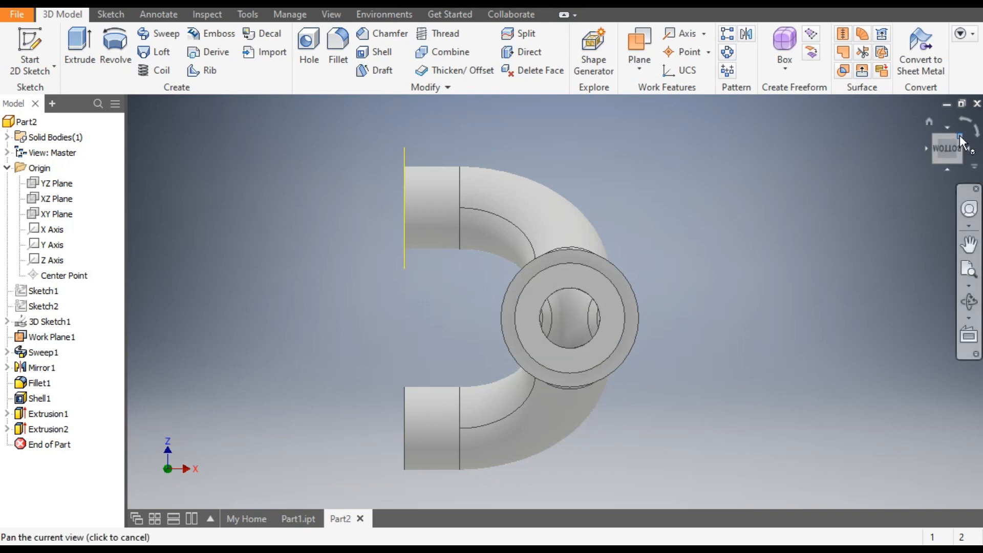
pyautogui.click(928, 123)
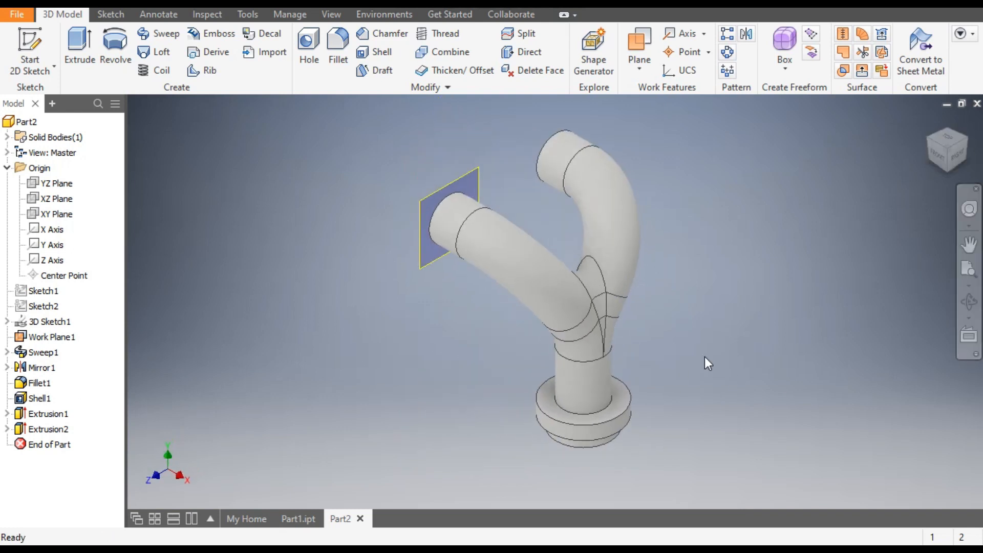
pyautogui.scroll(3, 645, 412)
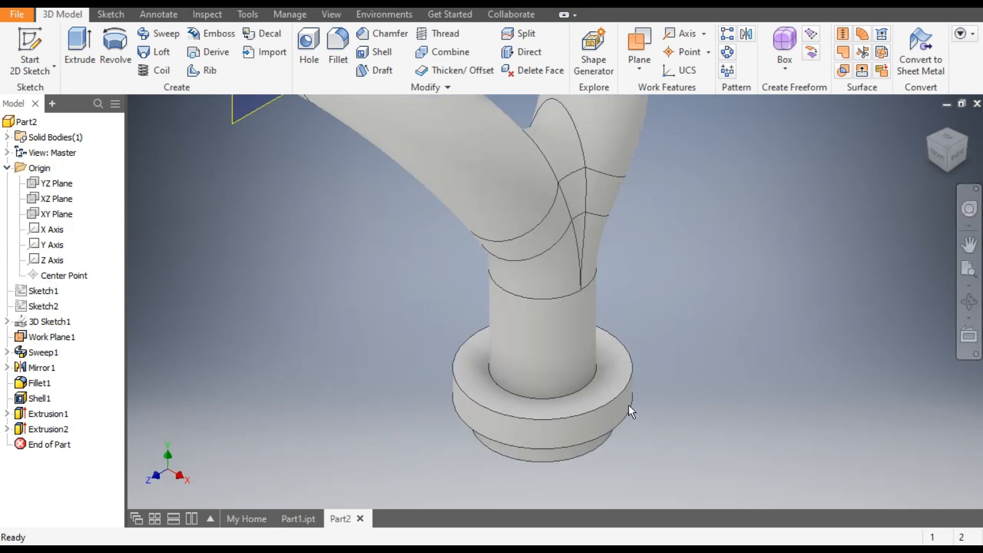
pyautogui.click(539, 399)
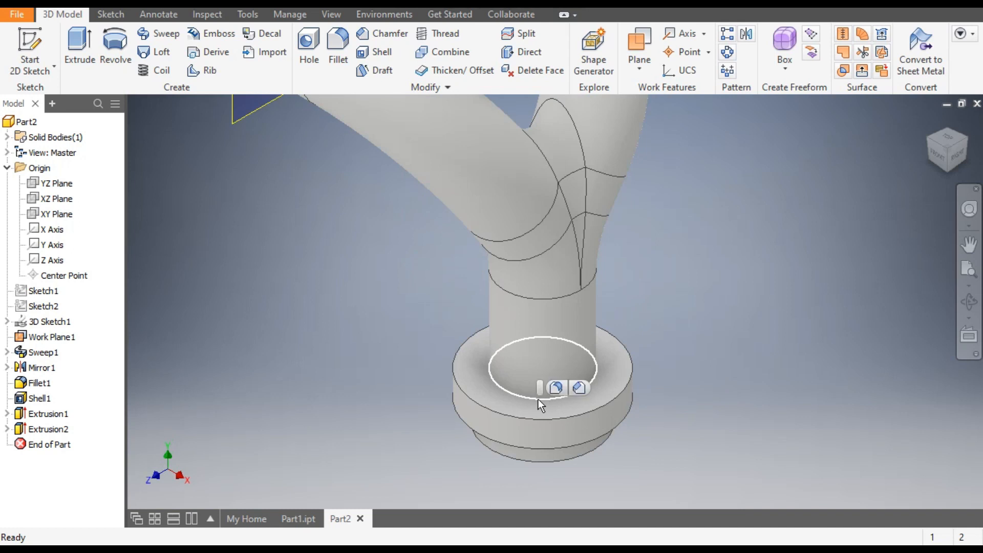
pyautogui.keyDown('ctrl'); pyautogui.click(563, 421); pyautogui.keyUp('ctrl')
pyautogui.click(580, 387)
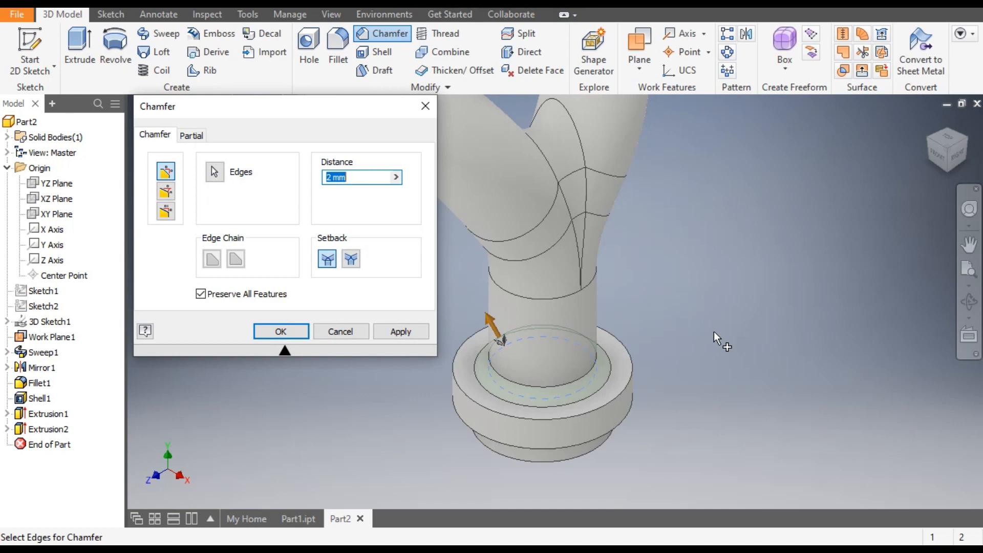
pyautogui.click(281, 332)
pyautogui.scroll(-3, 700, 379)
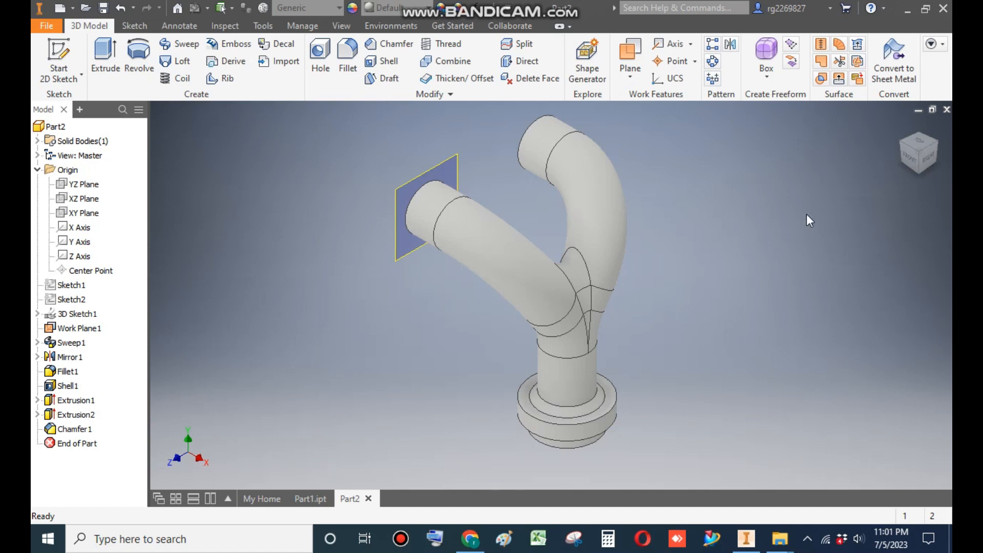
# Examine the flange plate across the two branch ends of the finished manifold in Part1.ipt and return to Part2.
pyautogui.click(899, 143)
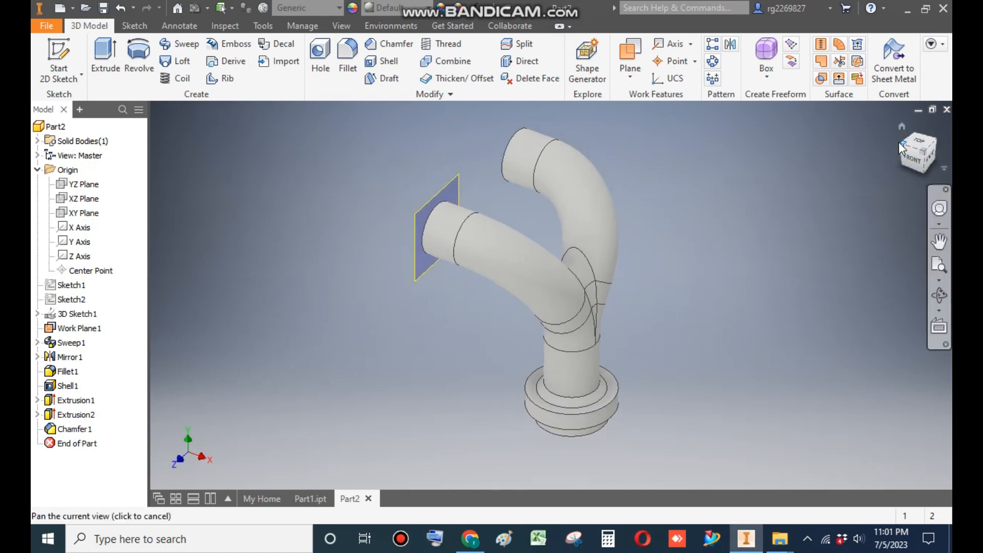
pyautogui.scroll(3, 518, 302)
pyautogui.moveTo(511, 318); pyautogui.dragTo(545, 369, button='middle')
pyautogui.click(311, 500)
pyautogui.scroll(-4, 598, 362)
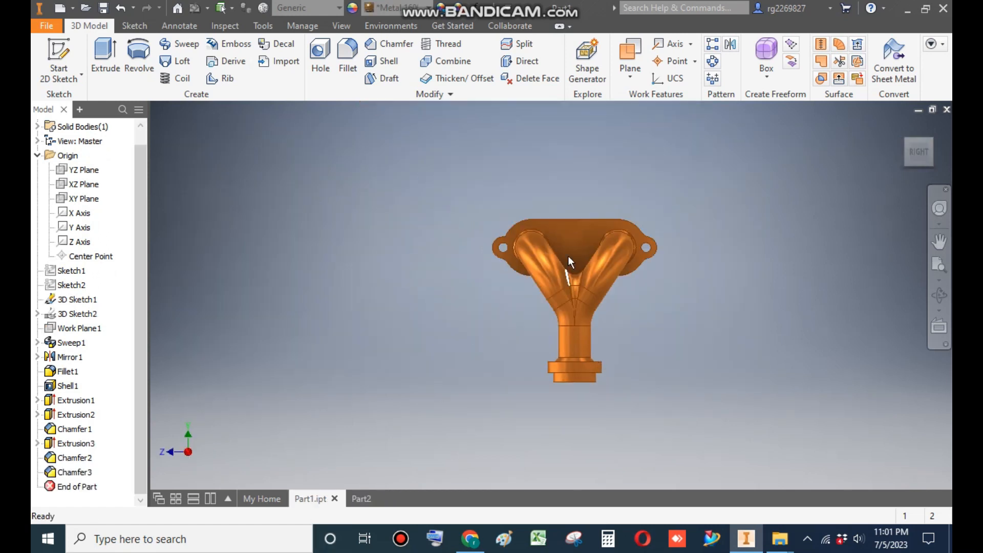
pyautogui.click(907, 139)
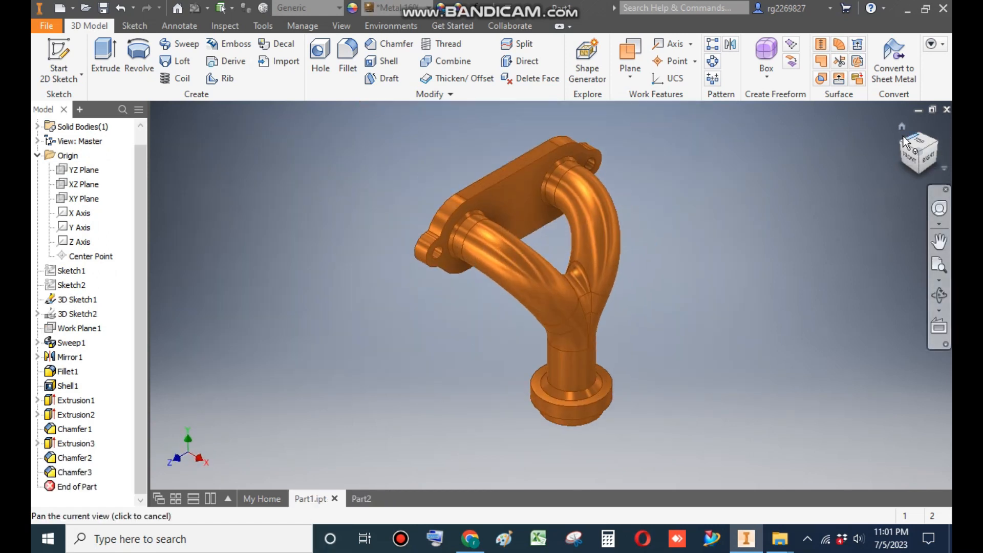
pyautogui.click(900, 149)
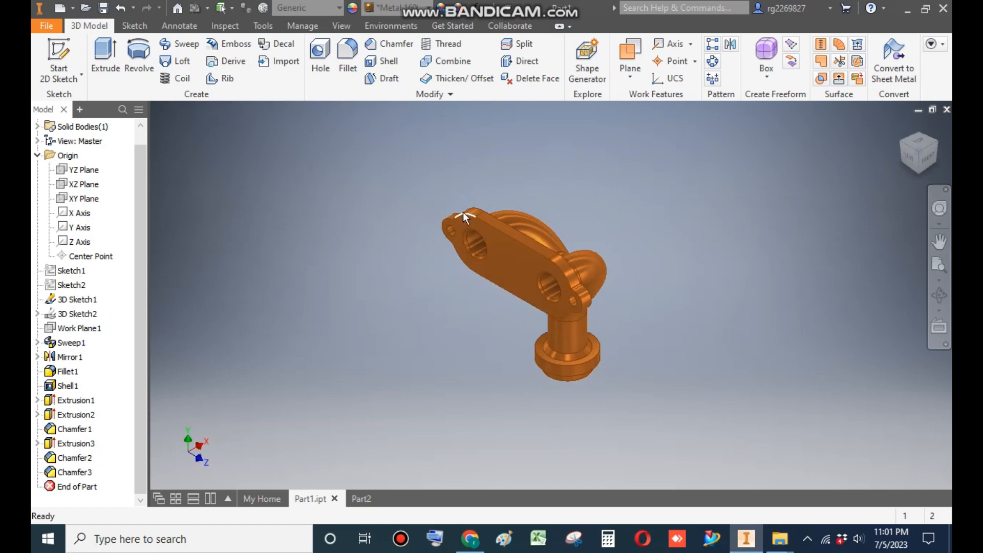
pyautogui.scroll(-4, 526, 290)
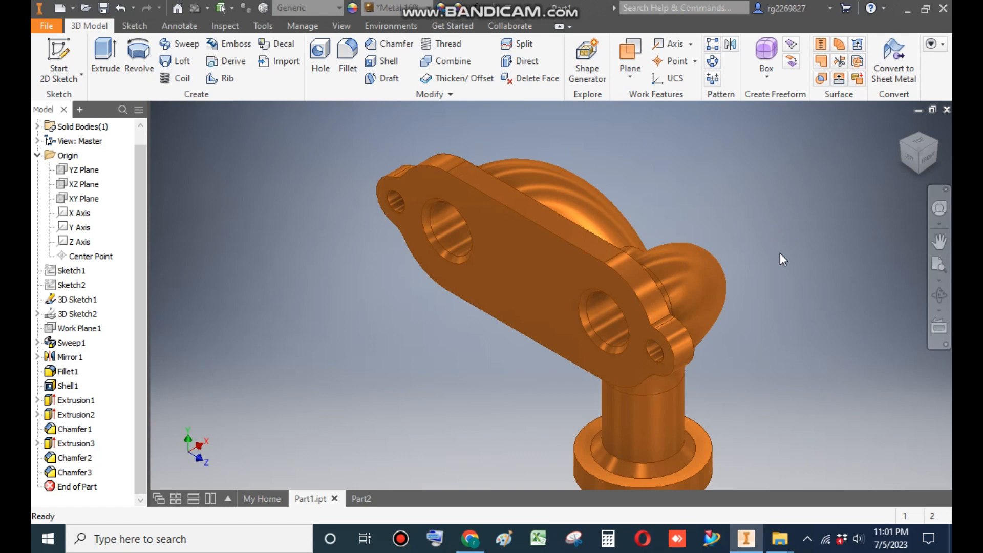
pyautogui.click(361, 499)
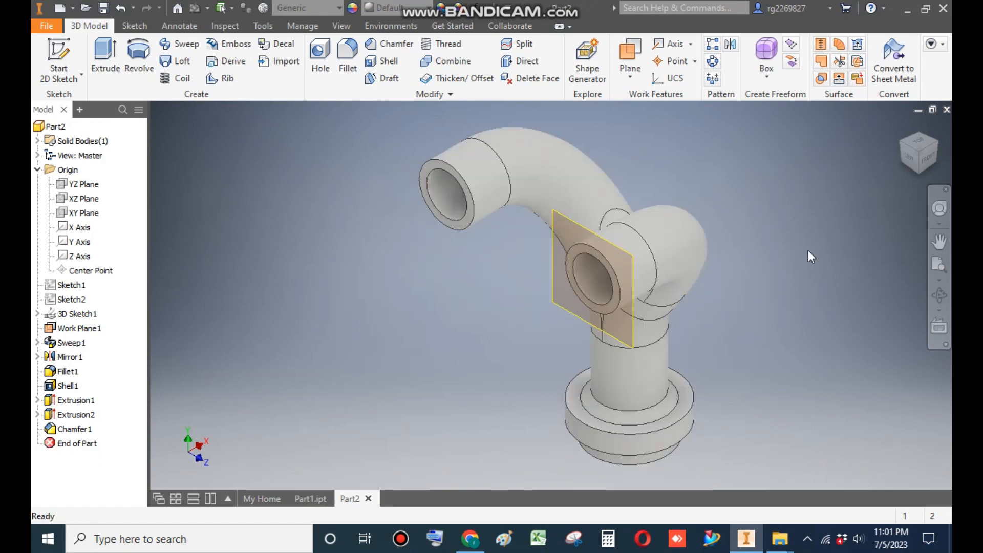
# Start a new sketch on the ring-shaped end face of the branch that lies on the work plane.
pyautogui.scroll(-2, 571, 256)
pyautogui.click(608, 247)
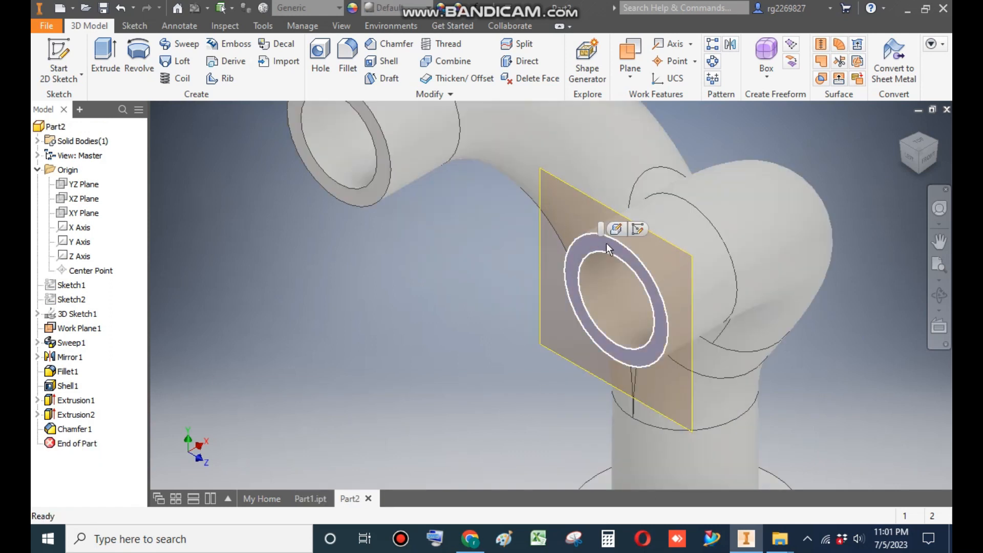
pyautogui.click(633, 231)
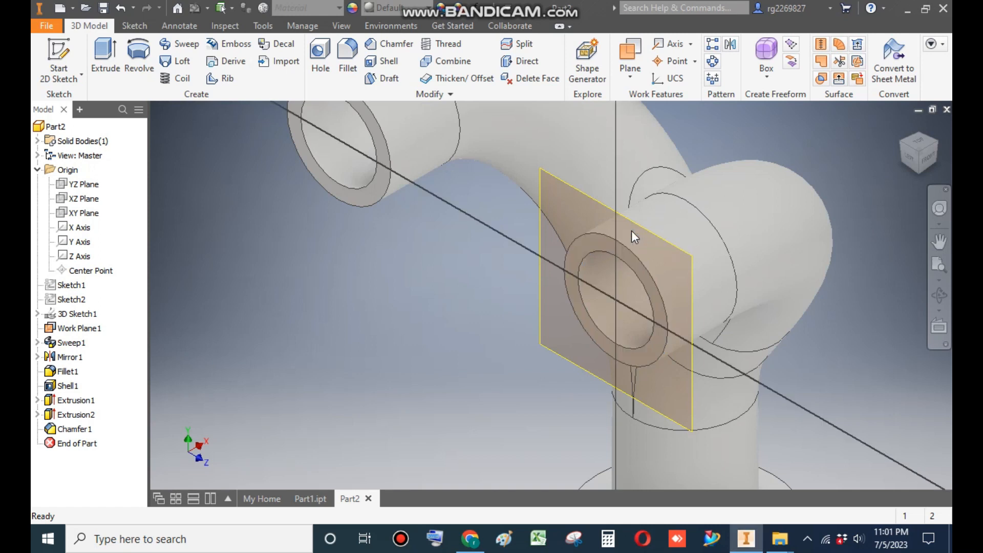
# Sketch a center-to-center slot around both branch ends, with its end centres at the two branch openings' centres.
pyautogui.scroll(3, 613, 404)
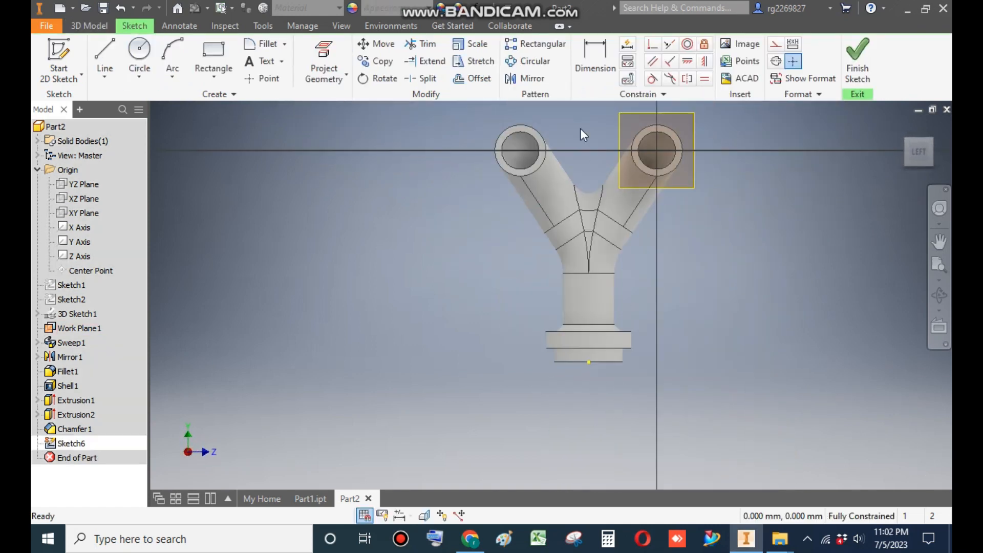
pyautogui.scroll(-3, 579, 128)
pyautogui.scroll(3, 587, 181)
pyautogui.scroll(-3, 590, 180)
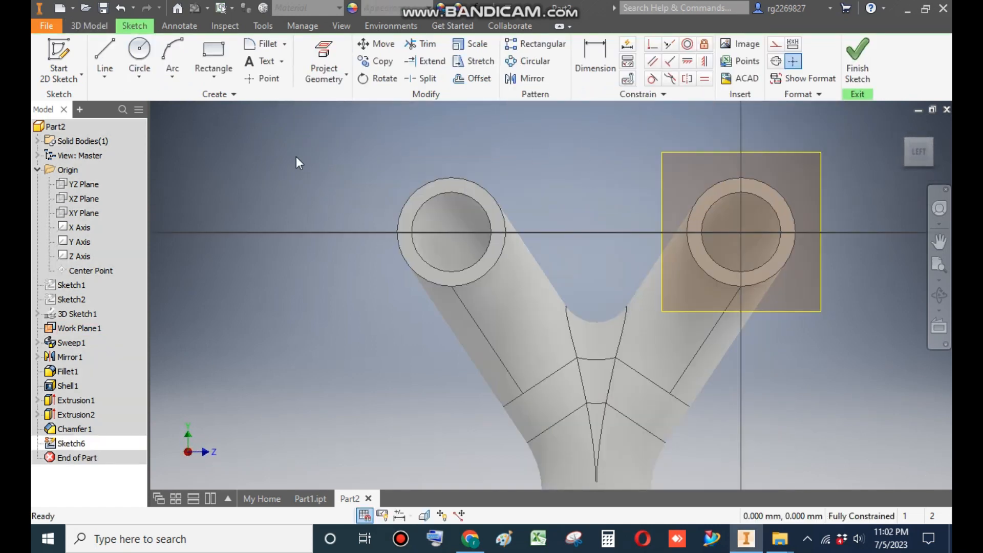
pyautogui.click(211, 78)
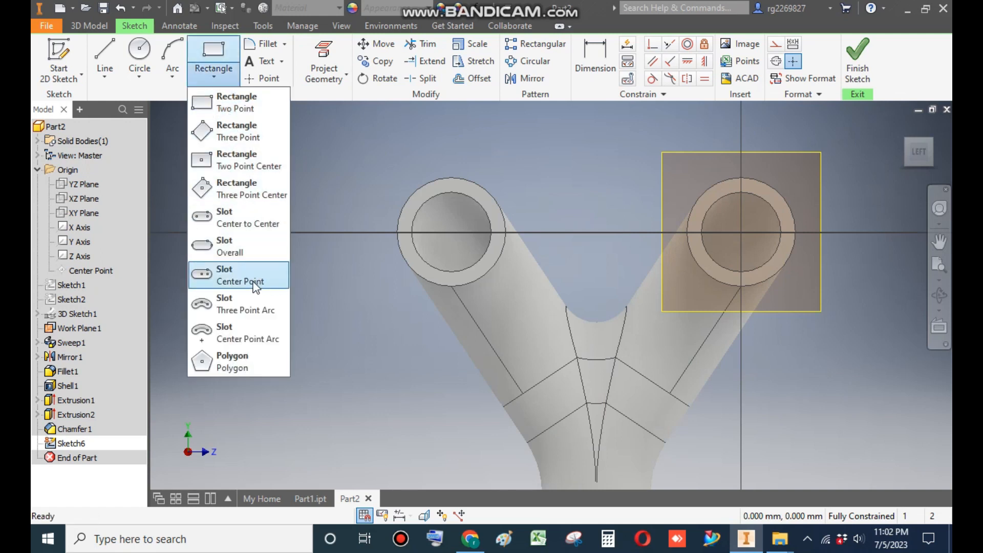
pyautogui.click(237, 216)
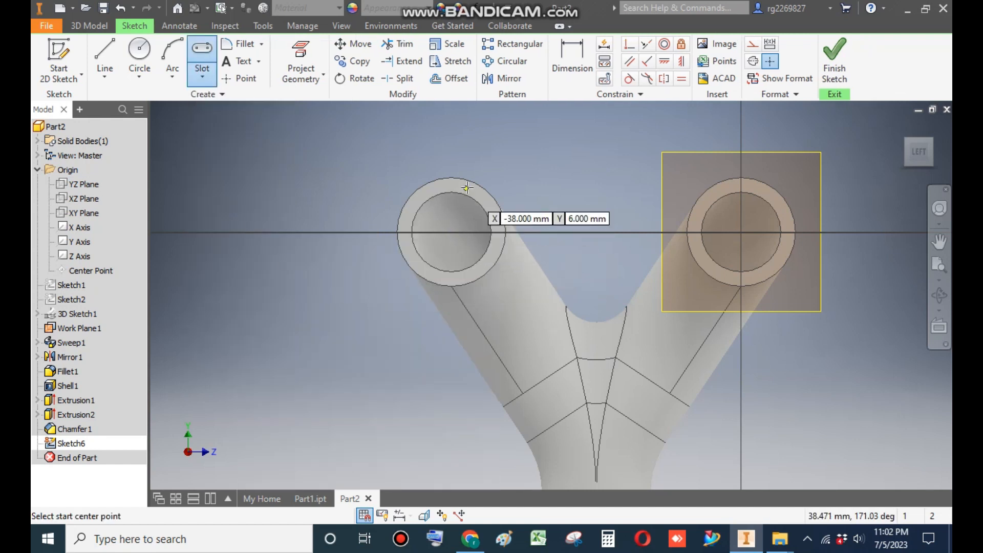
pyautogui.click(451, 233)
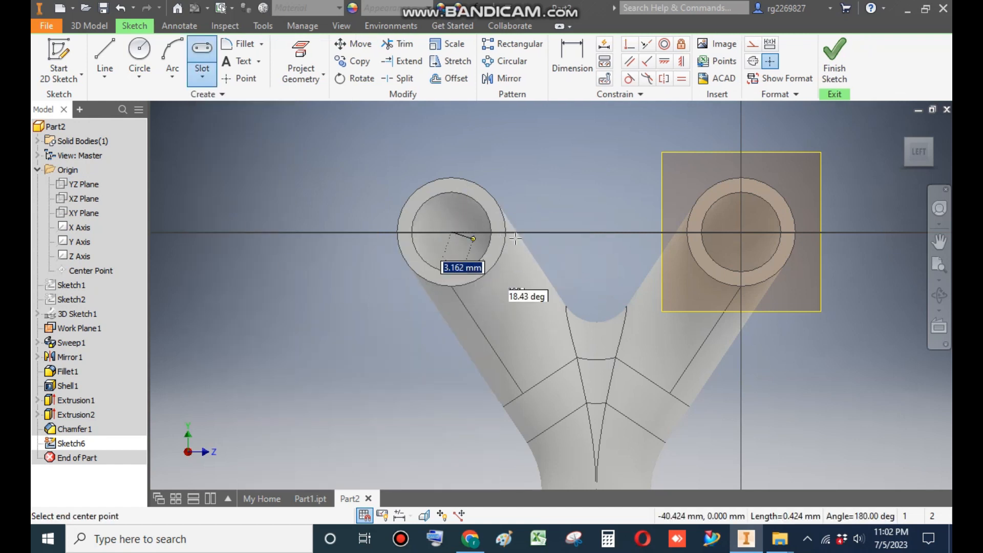
pyautogui.click(744, 223)
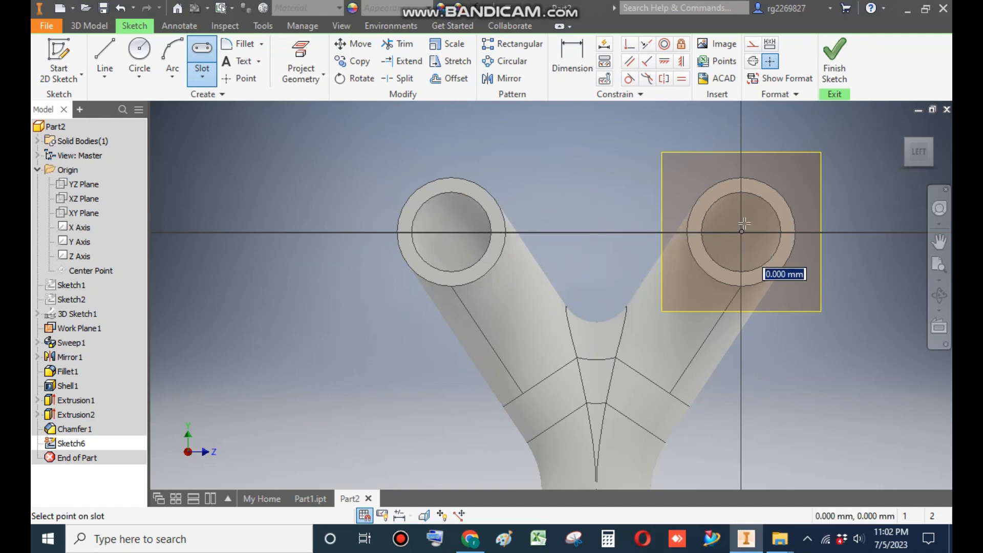
pyautogui.click(780, 160)
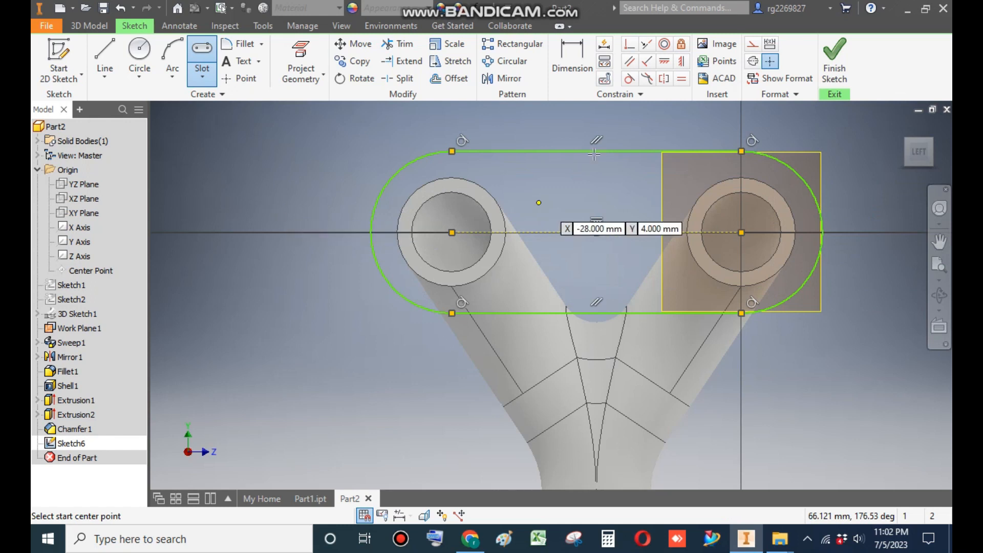
# Make each end arc of the slot concentric with the outer circular edge of the branch it surrounds.
pyautogui.click(664, 45)
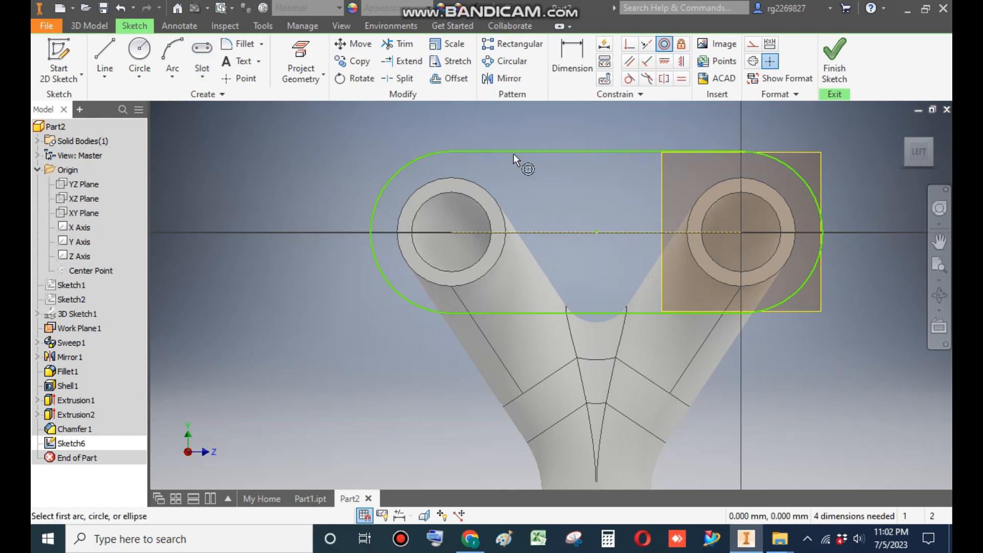
pyautogui.click(400, 168)
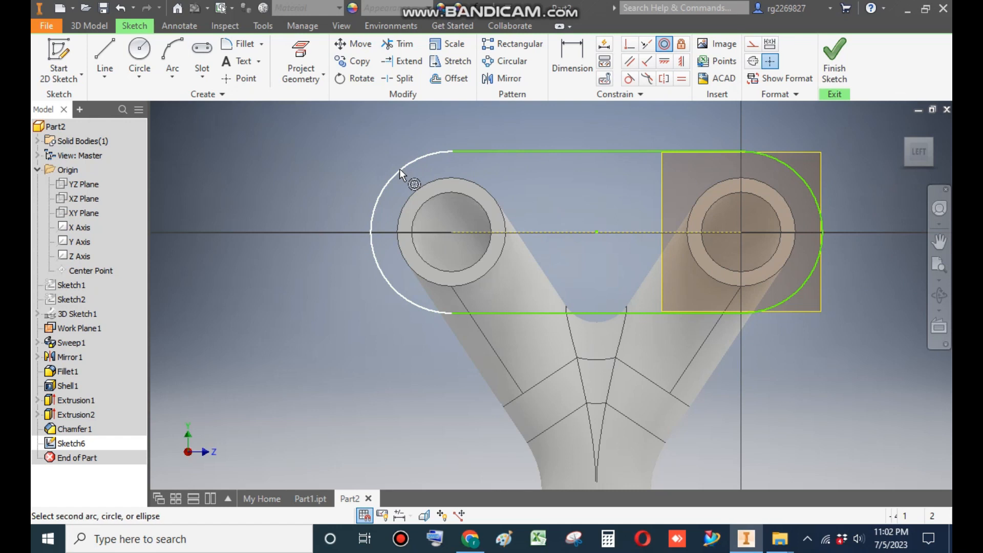
pyautogui.click(467, 180)
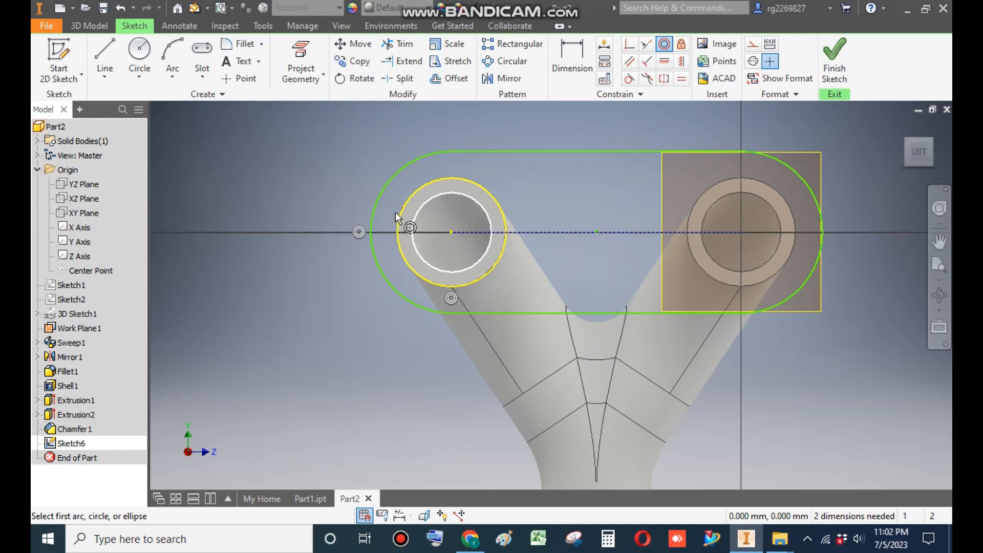
pyautogui.click(791, 195)
pyautogui.click(779, 192)
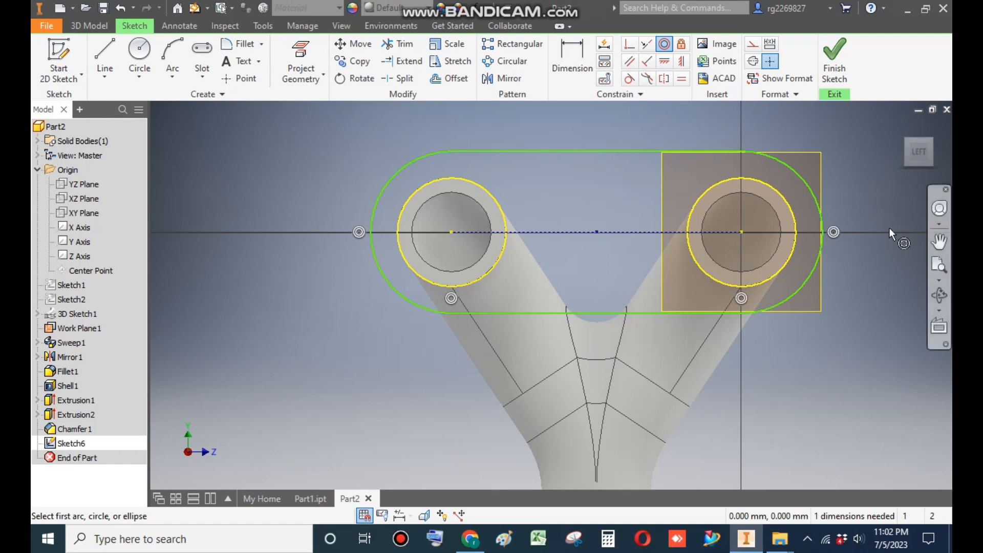
# Dimension the slot's width between its two straight sides as 26 mm.
pyautogui.click(580, 57)
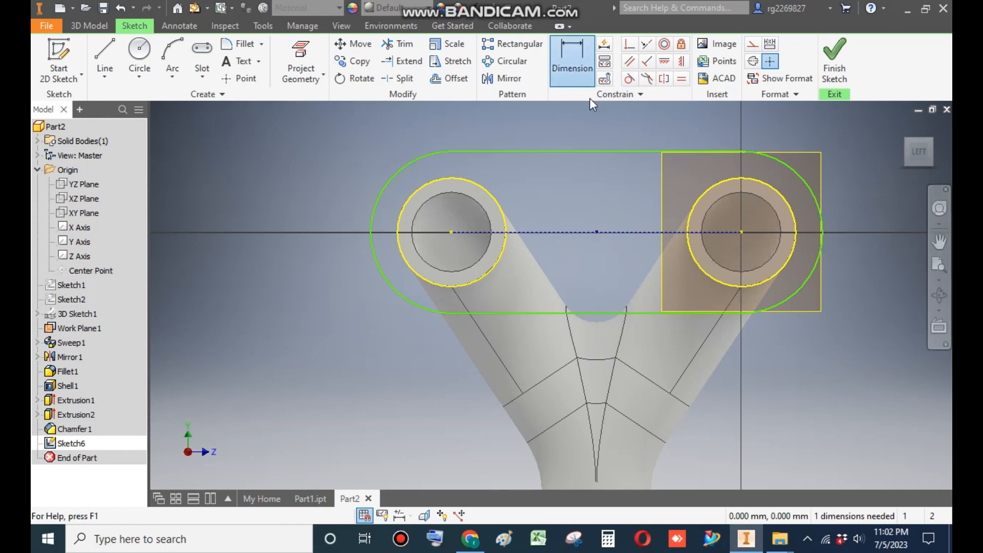
pyautogui.click(588, 151)
pyautogui.click(599, 314)
pyautogui.click(341, 261)
pyautogui.write('26')
pyautogui.press('Return')
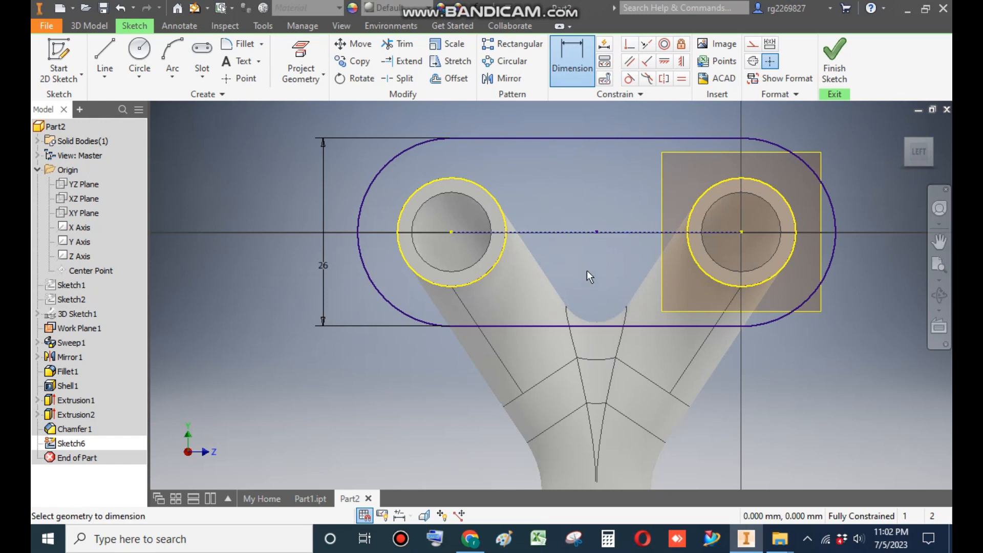
# Check the ears in Part1.ipt and sketch concentric 10 mm and 4.5 mm circles in Part2 beyond the slot end away from the work plane.
pyautogui.click(310, 497)
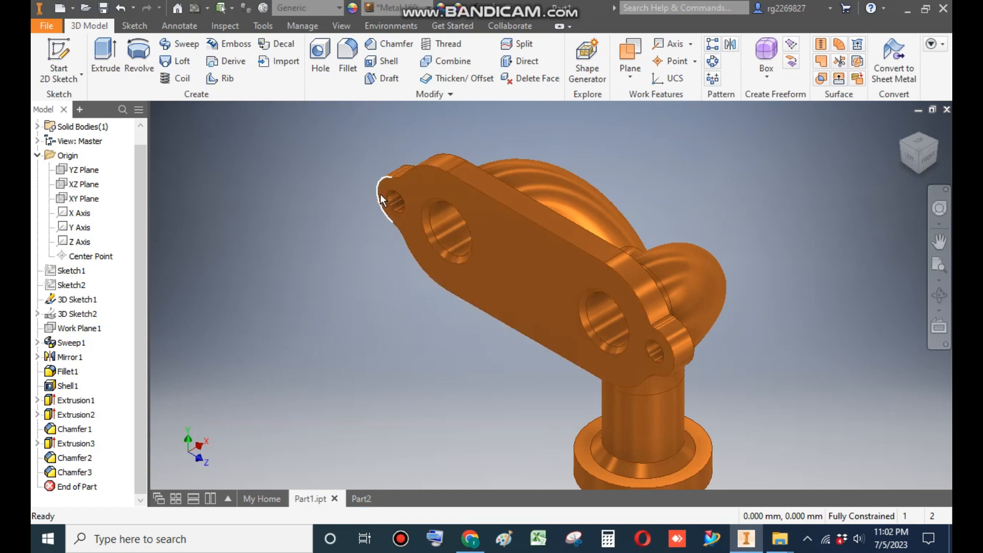
pyautogui.click(378, 501)
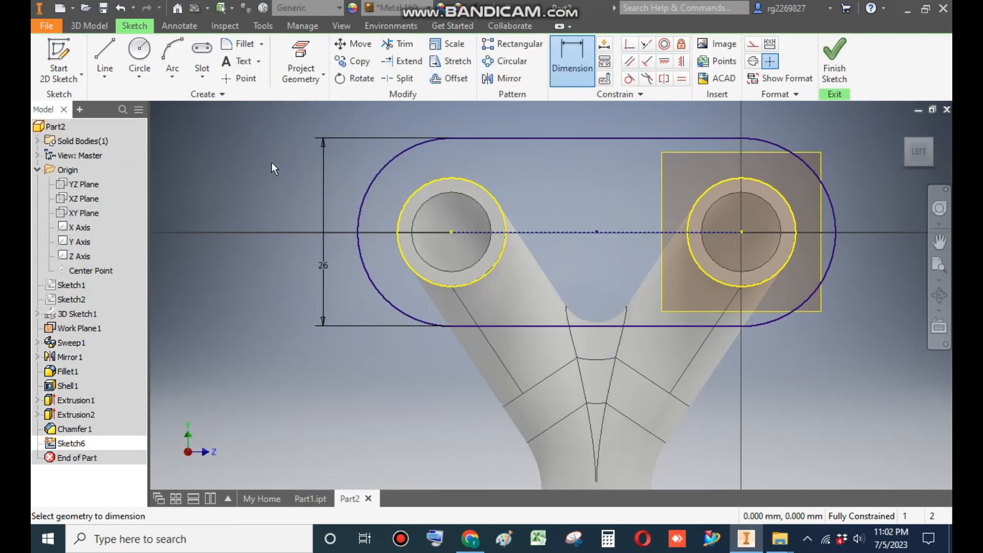
pyautogui.click(143, 57)
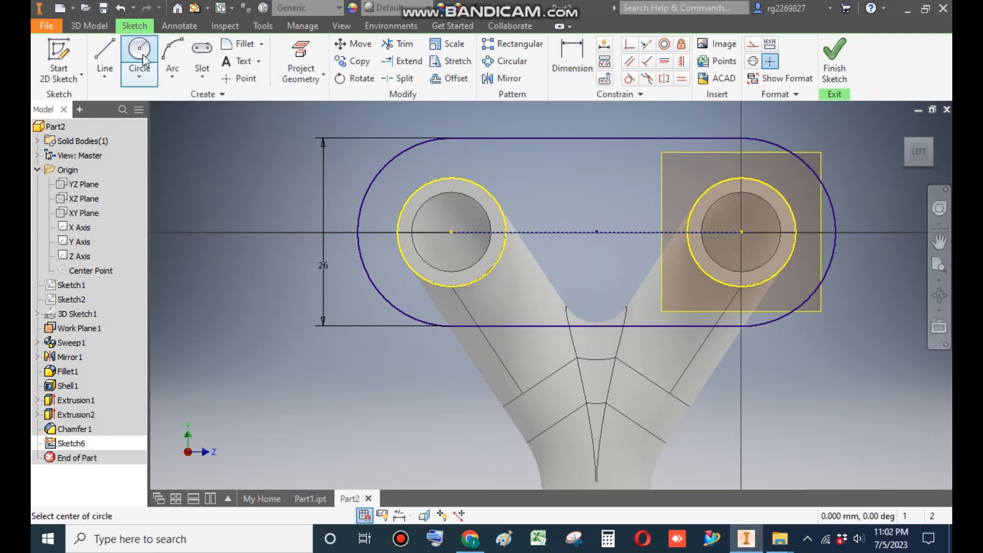
pyautogui.click(335, 232)
pyautogui.write('10')
pyautogui.press('Tab')
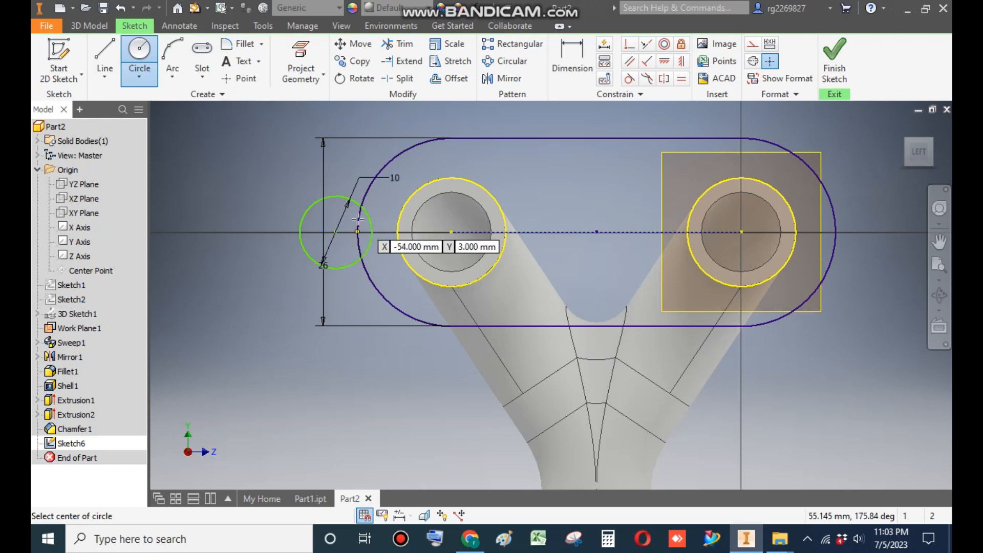
pyautogui.click(335, 232)
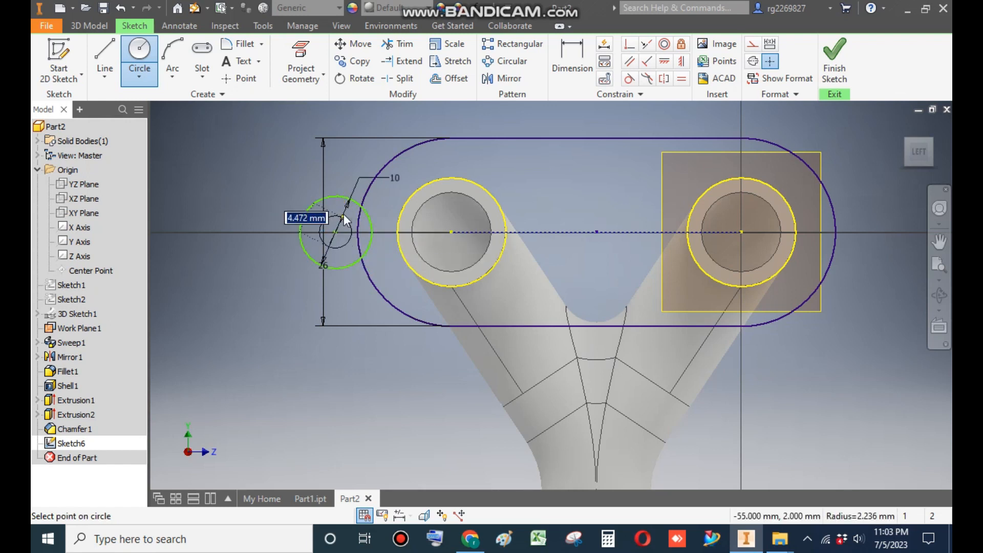
pyautogui.write('4.5')
pyautogui.press('Return')
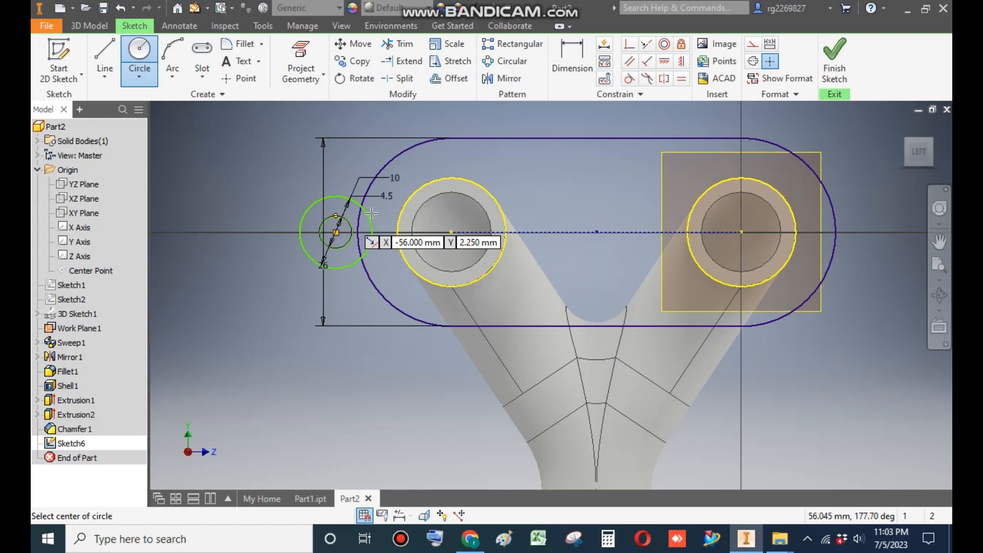
# Sketch concentric 10 mm and 4.5 mm circles beyond the slot end on the work plane side, level with the branch centres.
pyautogui.click(864, 232)
pyautogui.write('10')
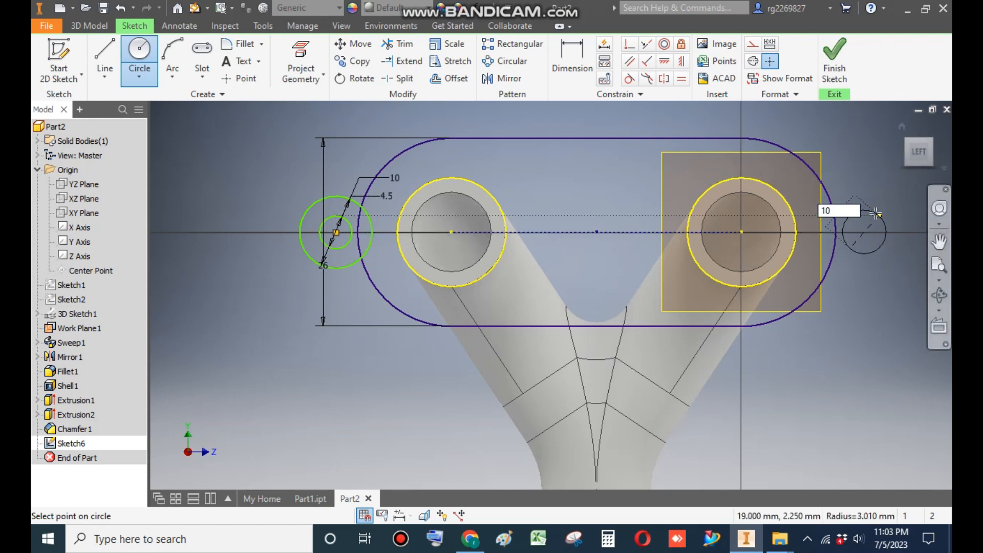
pyautogui.press('Return')
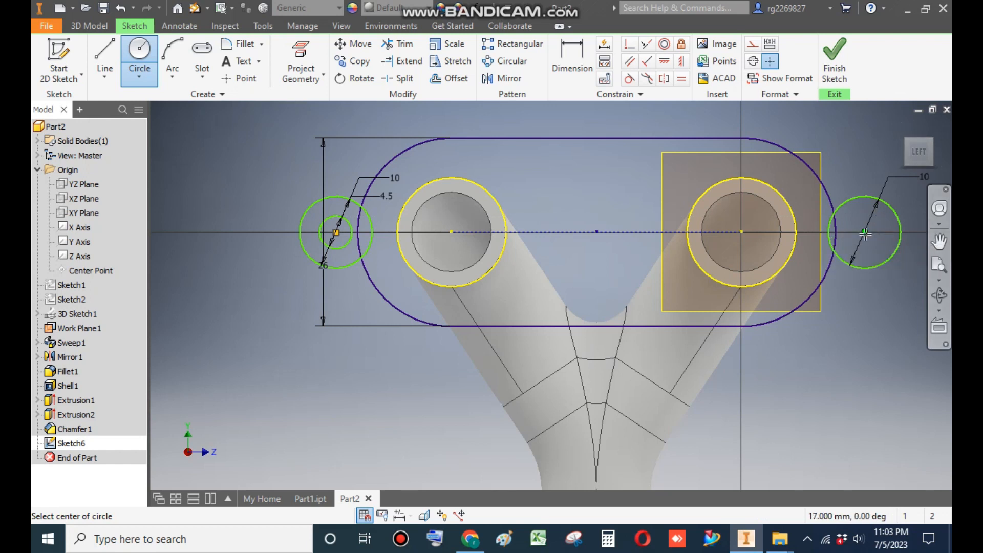
pyautogui.click(865, 233)
pyautogui.write('4.5')
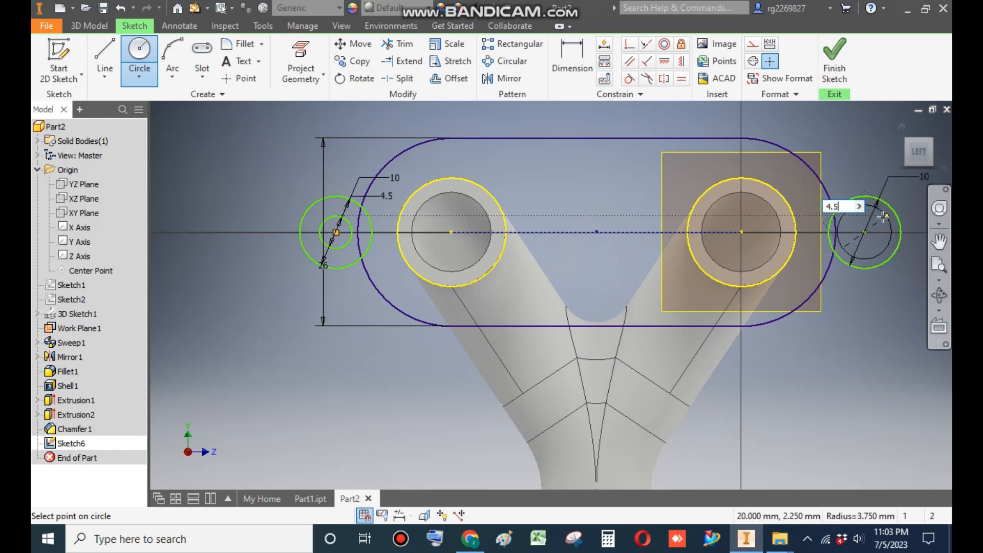
pyautogui.press('Return')
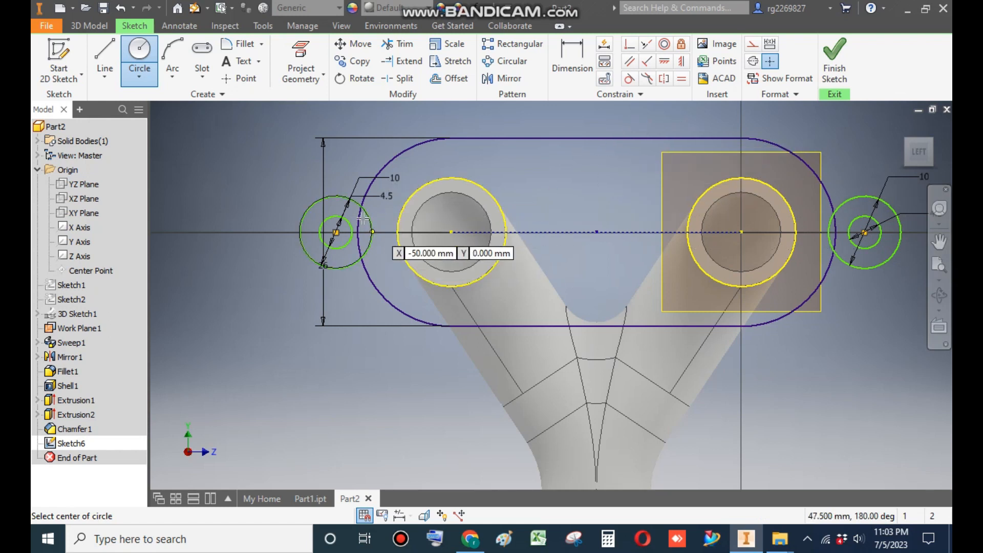
# Dimension the horizontal distance between the centres of the two ear circle pairs as 66 mm.
pyautogui.scroll(3, 346, 193)
pyautogui.scroll(-3, 461, 315)
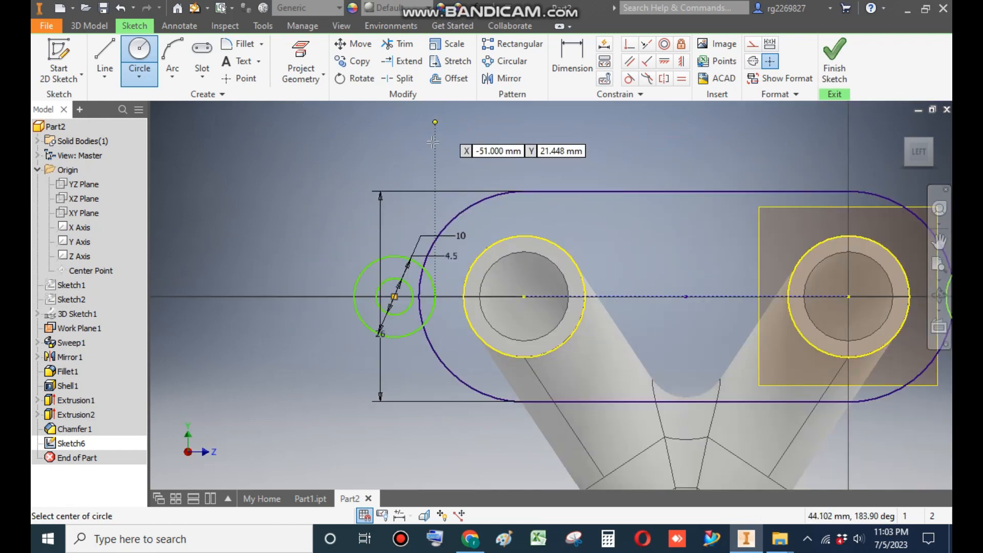
pyautogui.click(572, 54)
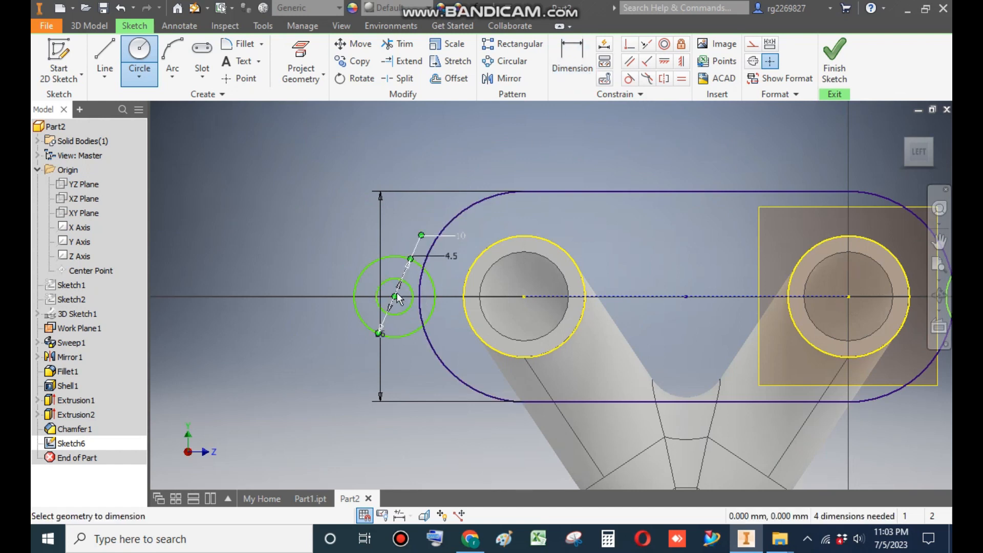
pyautogui.scroll(-2, 376, 275)
pyautogui.click(737, 290)
pyautogui.click(548, 171)
pyautogui.write('66')
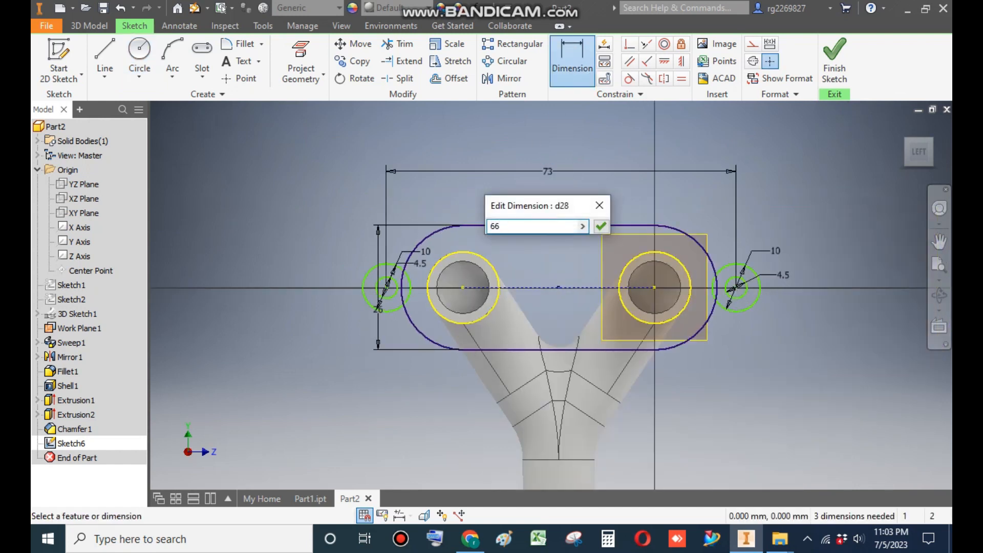
pyautogui.press('Return')
# Dimension the distance from the slot's midpoint to the ear circle centre away from the work plane as 33 mm.
pyautogui.click(501, 288)
pyautogui.click(559, 289)
pyautogui.click(387, 288)
pyautogui.click(448, 207)
pyautogui.write('33')
pyautogui.press('Return')
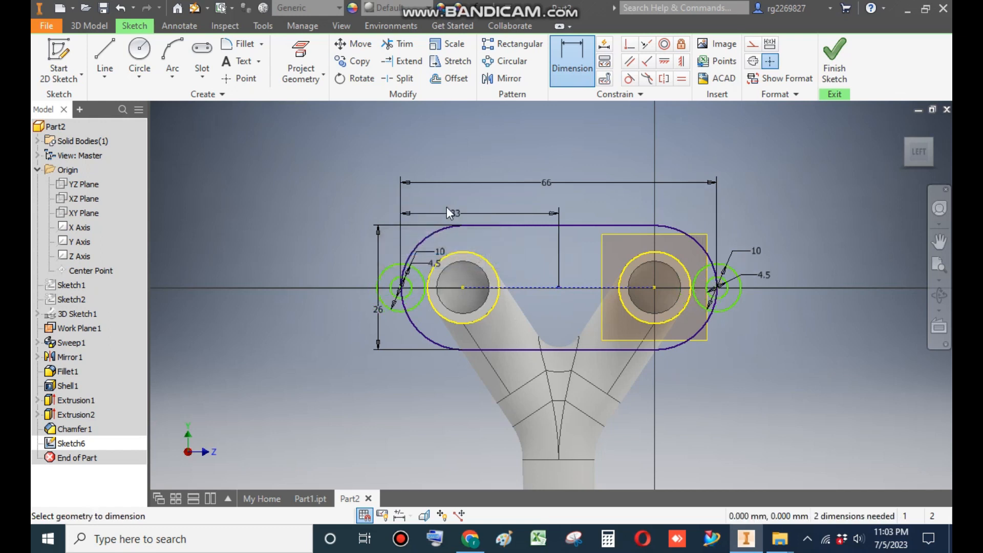
# Try to add a horizontal constraint between the ear circle centre away from the work plane and its neighbouring branch centre.
pyautogui.scroll(-3, 394, 282)
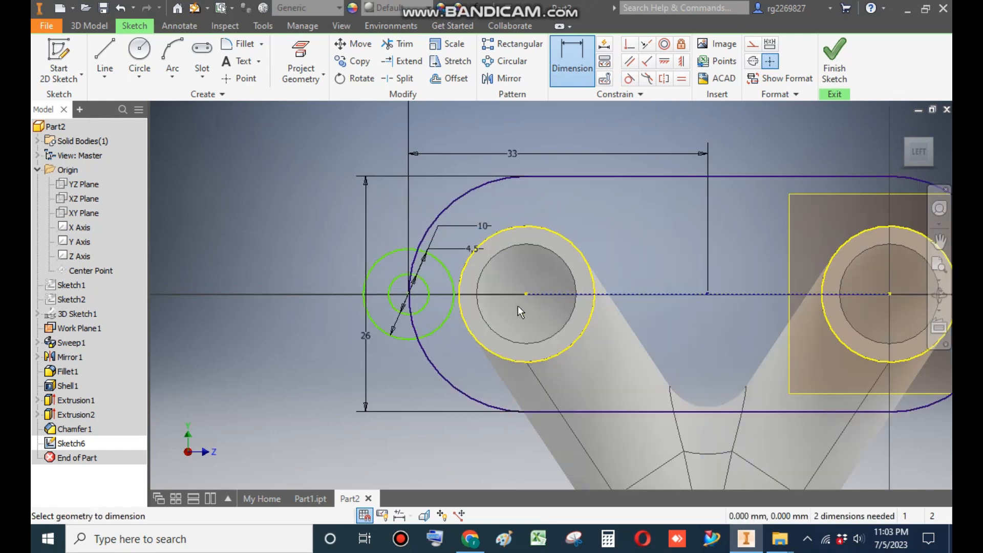
pyautogui.scroll(3, 398, 348)
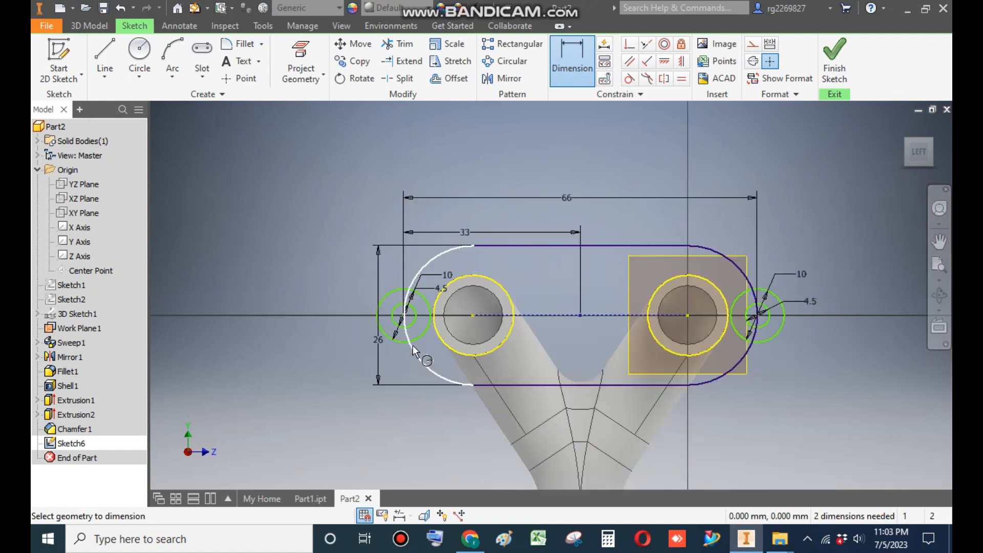
pyautogui.scroll(-3, 449, 337)
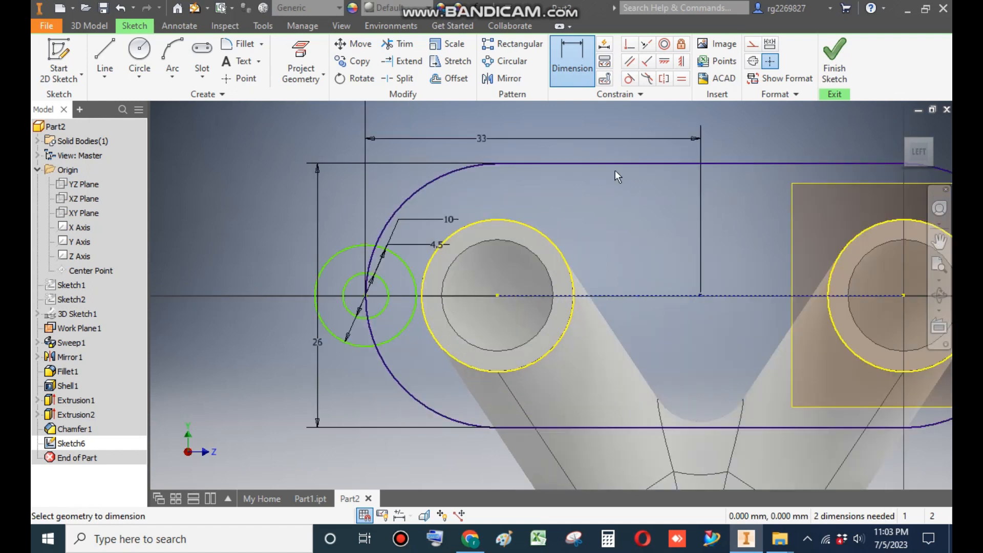
pyautogui.click(666, 63)
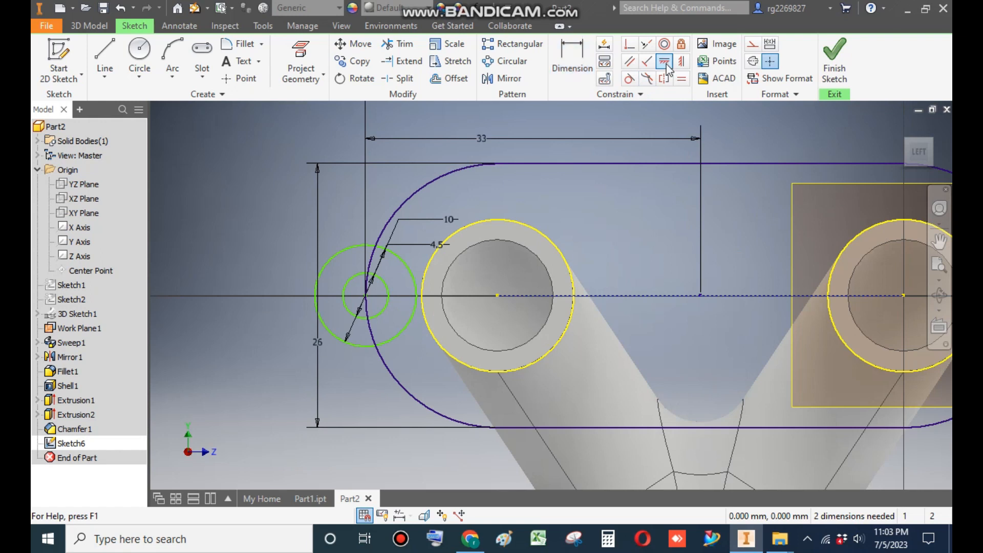
pyautogui.click(366, 296)
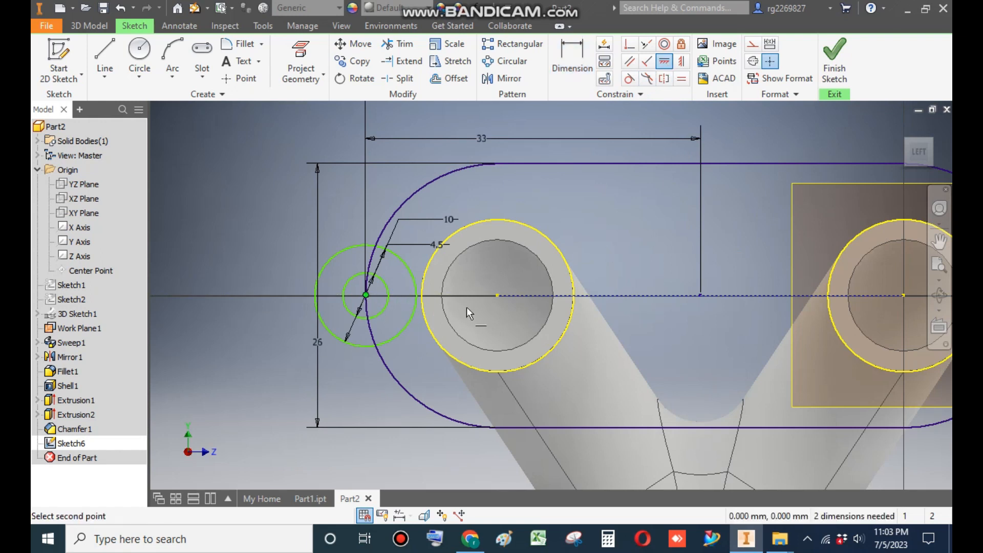
pyautogui.click(497, 296)
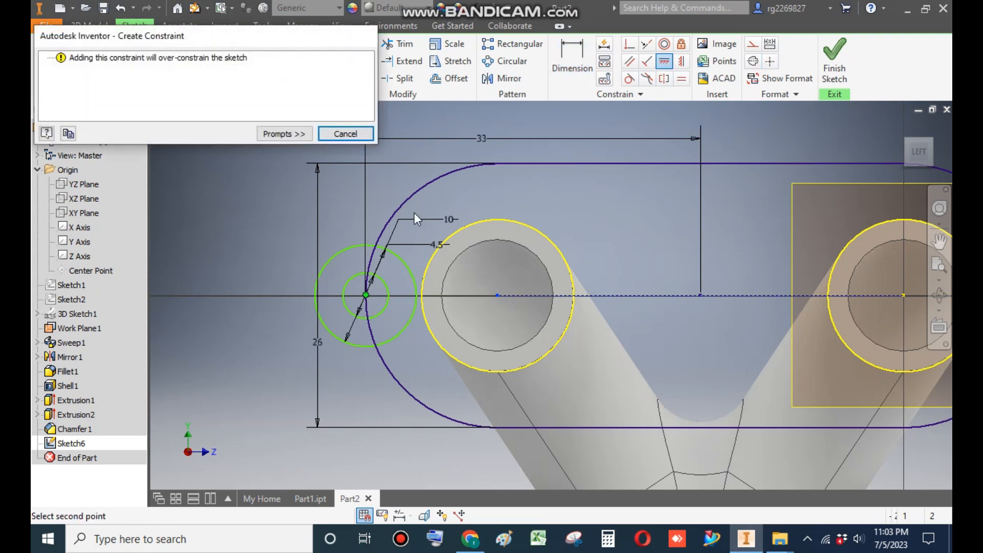
pyautogui.click(345, 134)
pyautogui.scroll(-2, 395, 256)
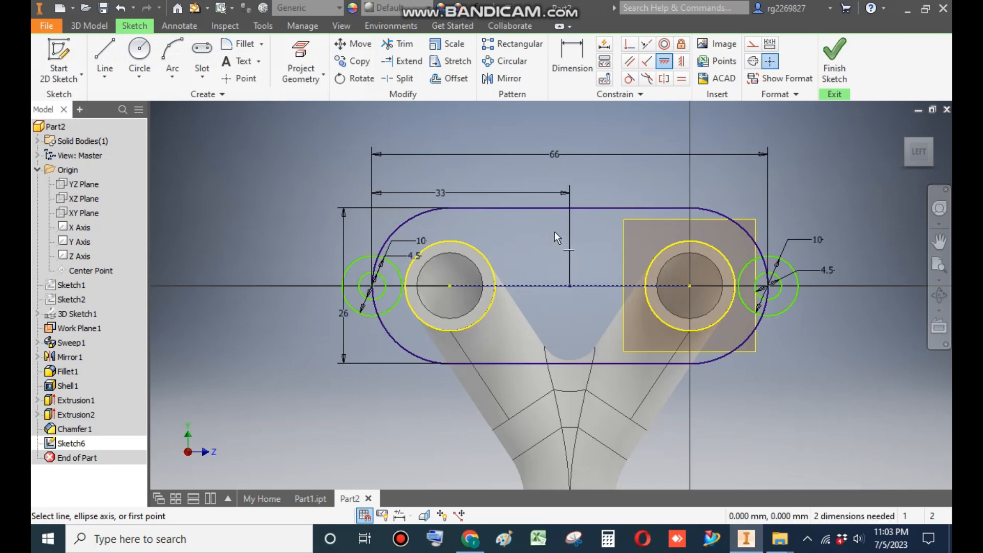
pyautogui.press('Escape')
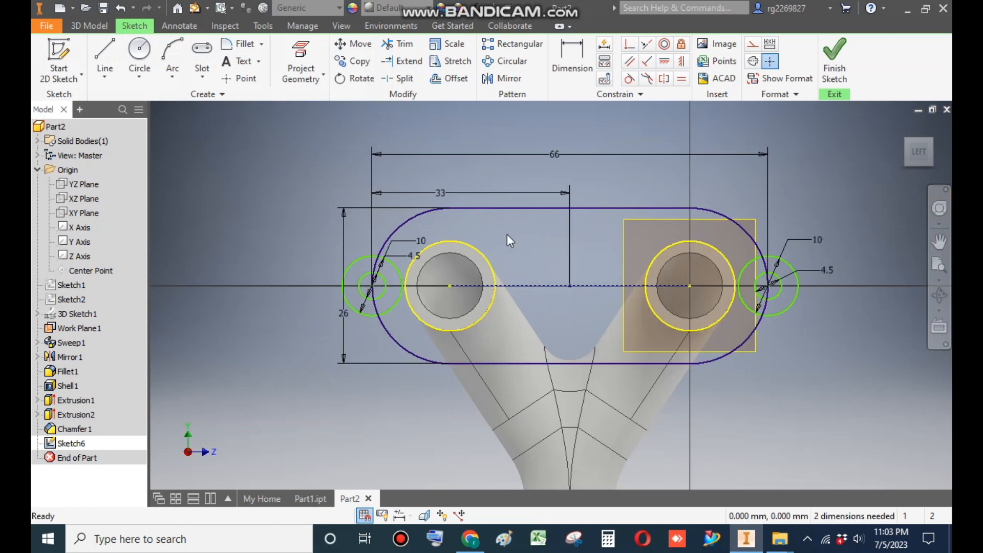
# Align both ear circle centres horizontally with their neighbouring branch centres.
pyautogui.moveTo(375, 290); pyautogui.dragTo(418, 252)
pyautogui.click(664, 61)
pyautogui.click(450, 286)
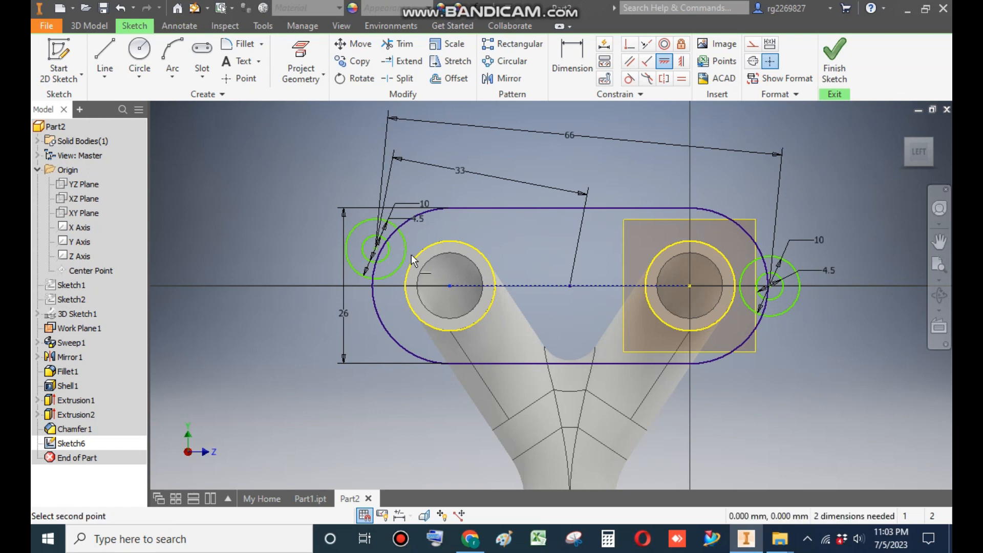
pyautogui.click(376, 250)
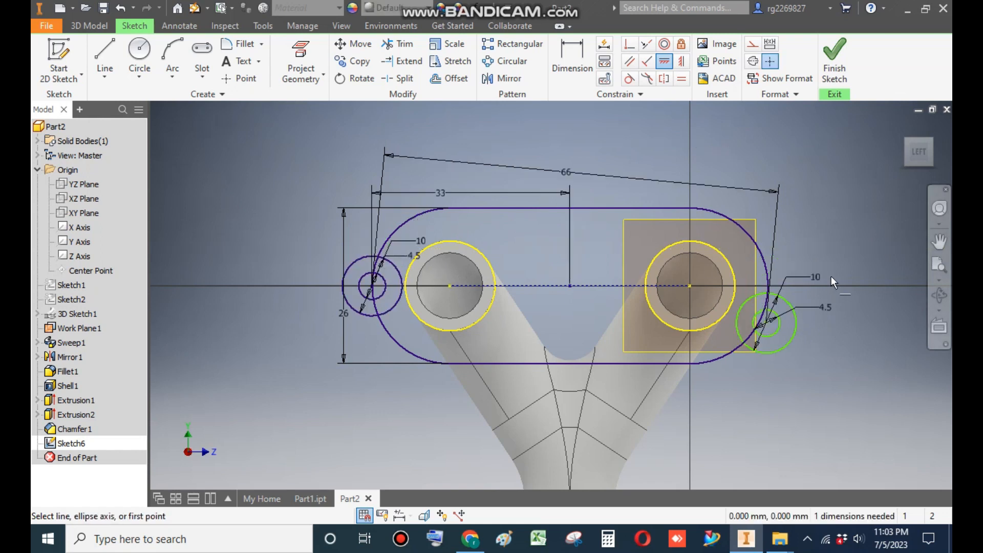
pyautogui.click(766, 323)
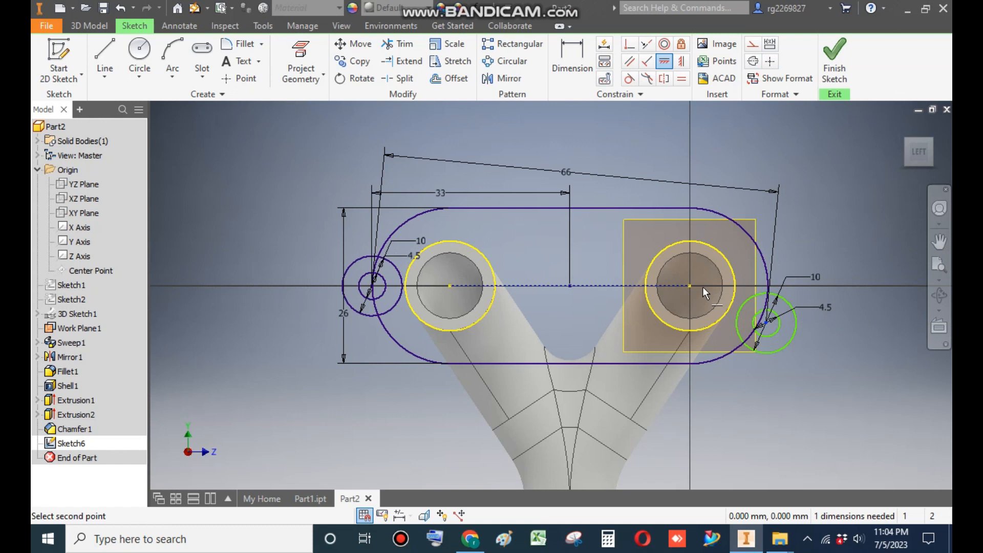
pyautogui.click(689, 286)
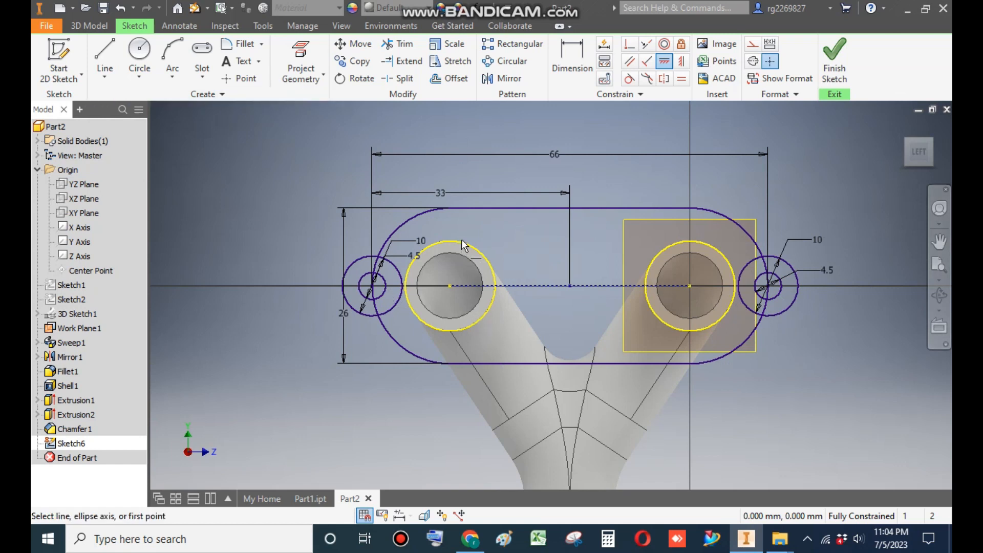
pyautogui.click(88, 27)
pyautogui.click(109, 57)
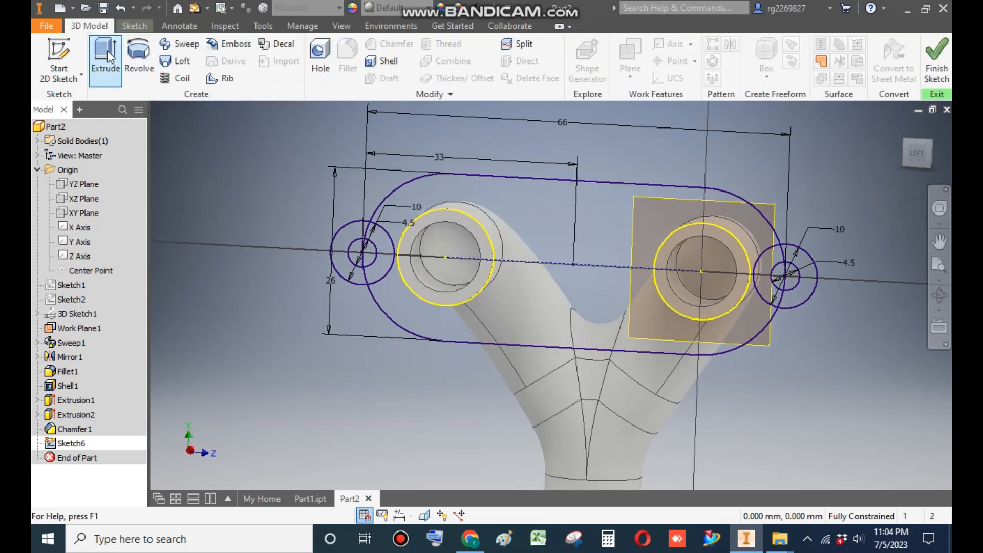
pyautogui.click(494, 248)
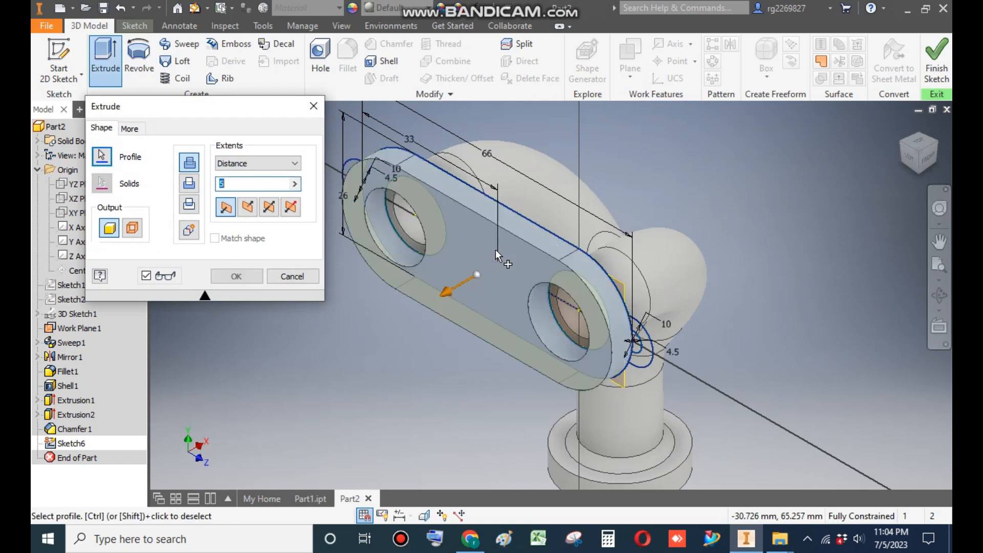
pyautogui.scroll(-5, 641, 331)
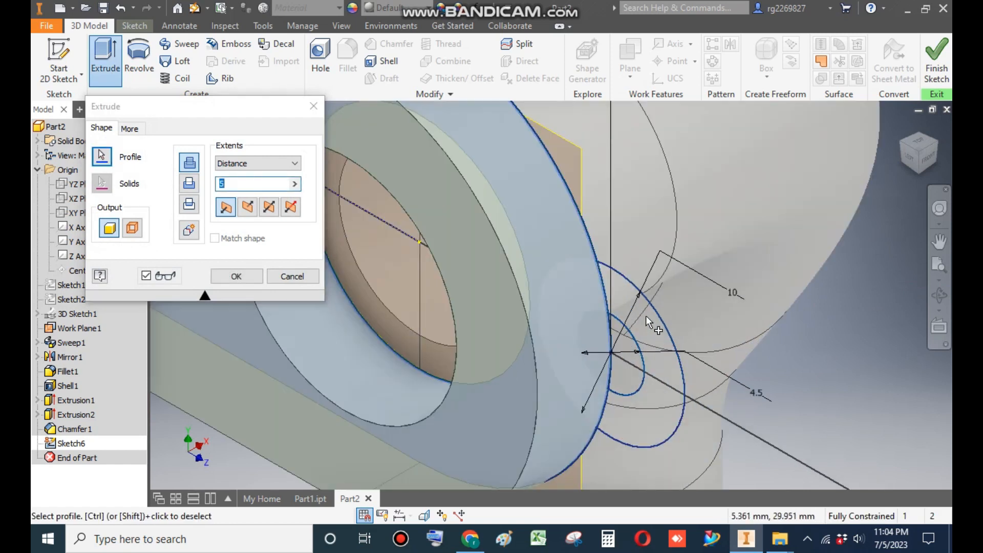
pyautogui.click(646, 317)
pyautogui.scroll(5, 722, 330)
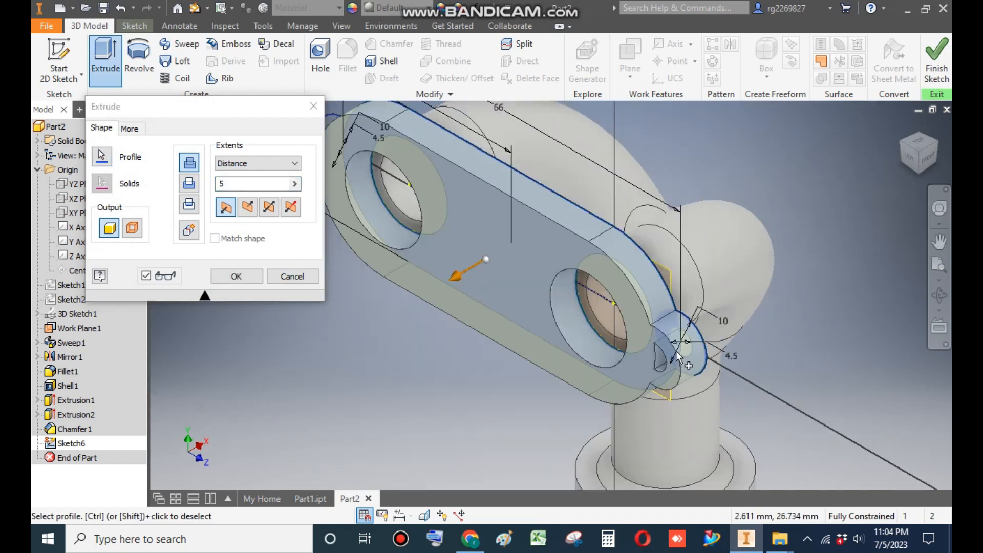
pyautogui.scroll(-3, 671, 348)
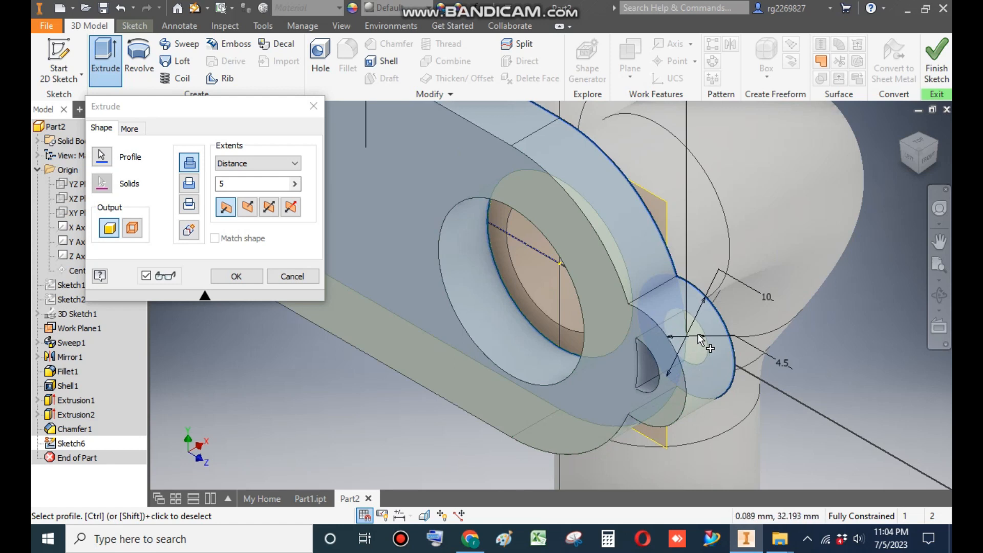
pyautogui.click(307, 276)
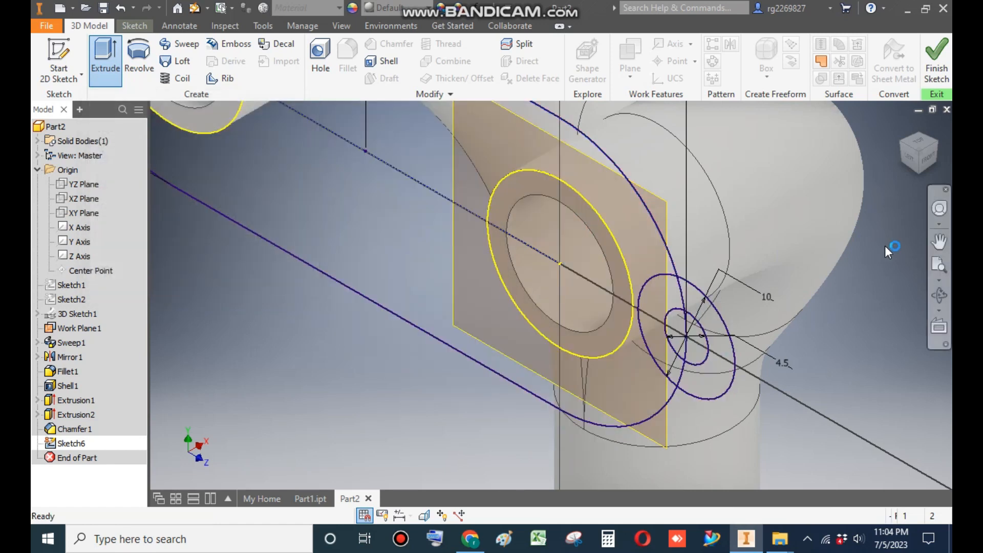
# Trim the portions of both 10 mm ear circles that lie inside the slot outline and finish the sketch.
pyautogui.click(898, 144)
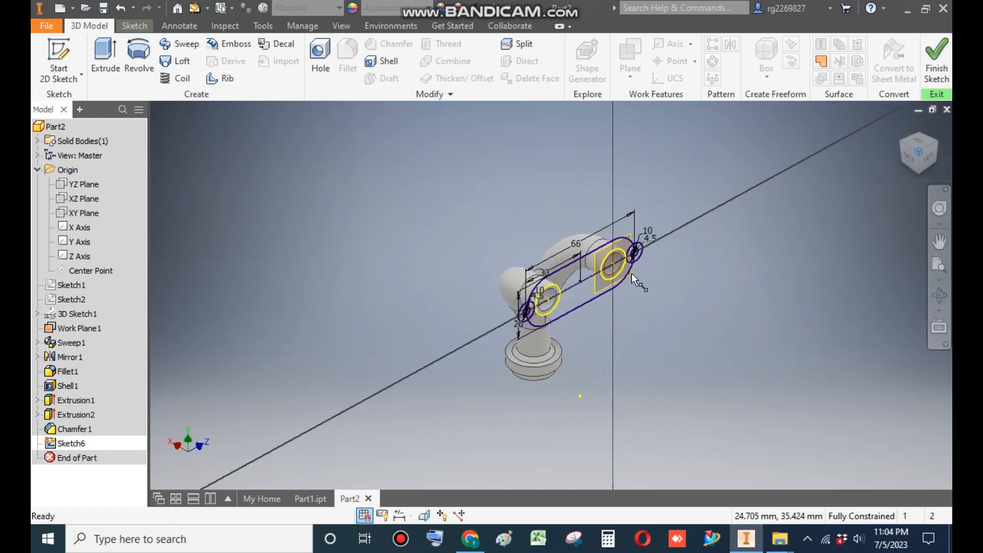
pyautogui.click(928, 159)
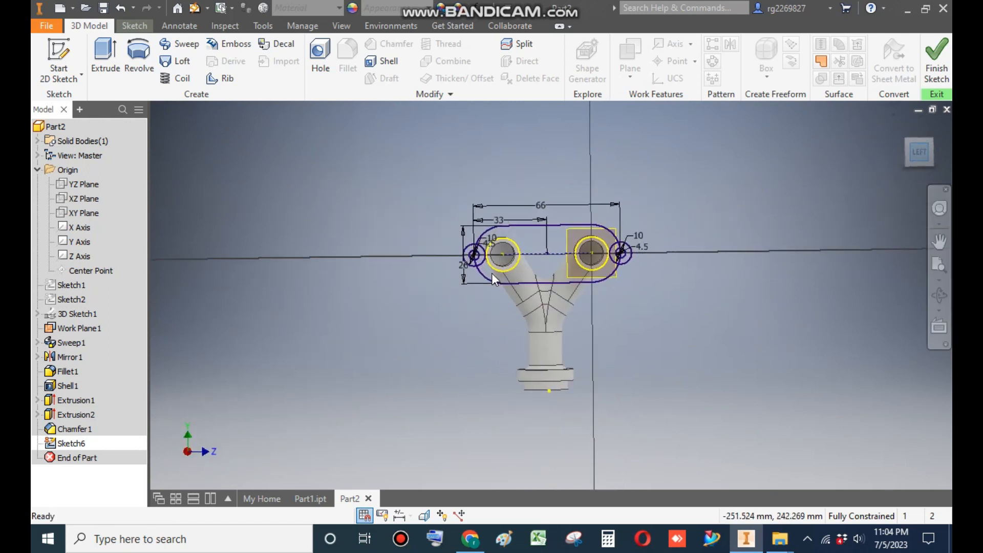
pyautogui.scroll(-5, 481, 260)
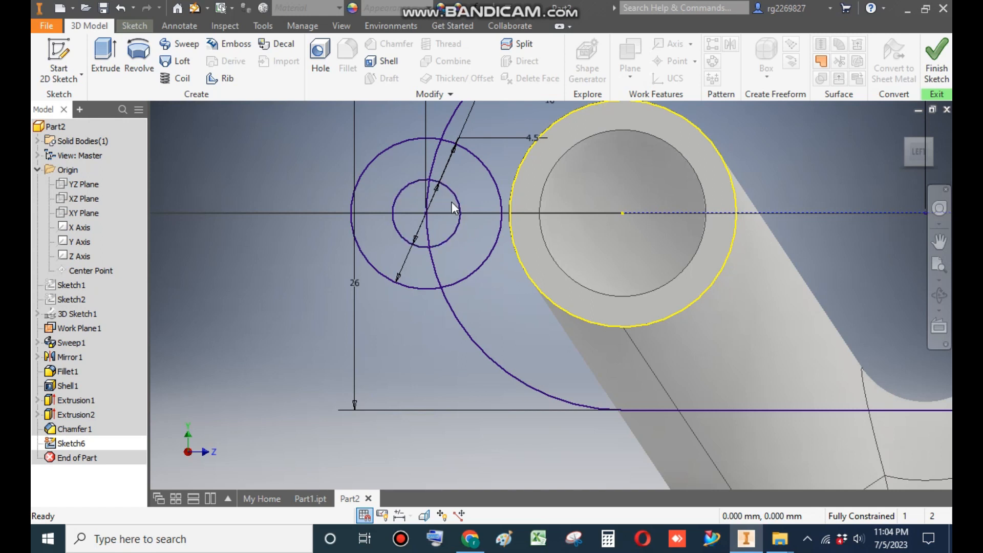
pyautogui.scroll(2, 491, 299)
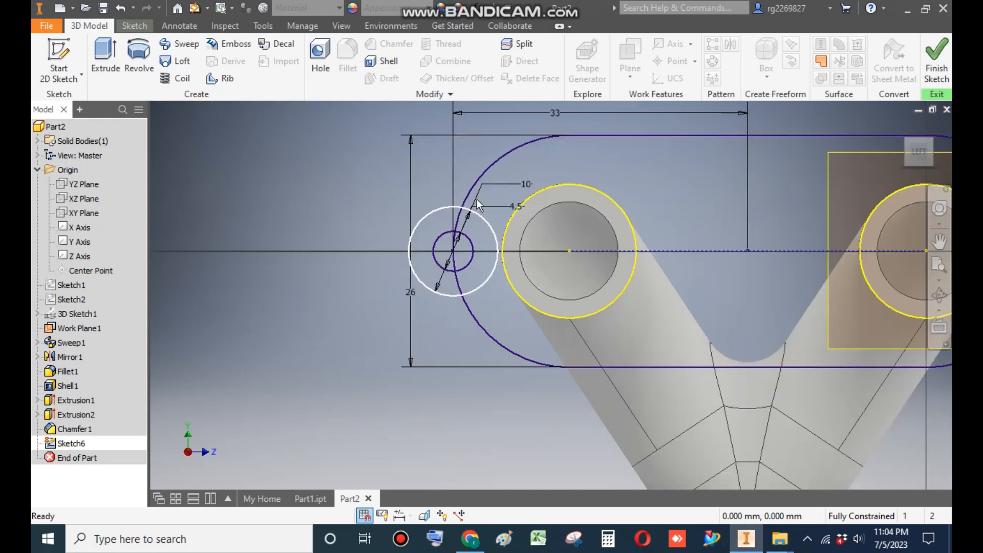
pyautogui.click(135, 26)
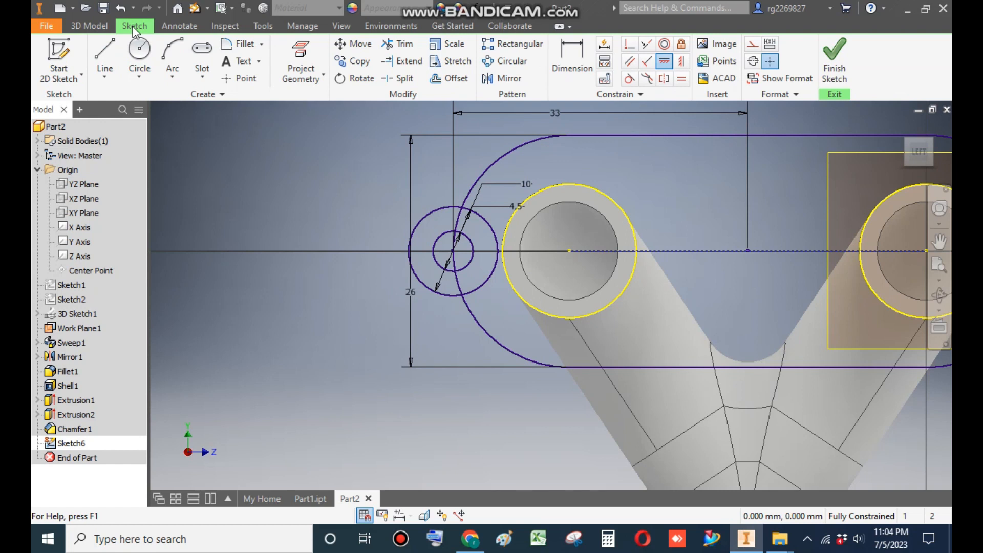
pyautogui.click(402, 45)
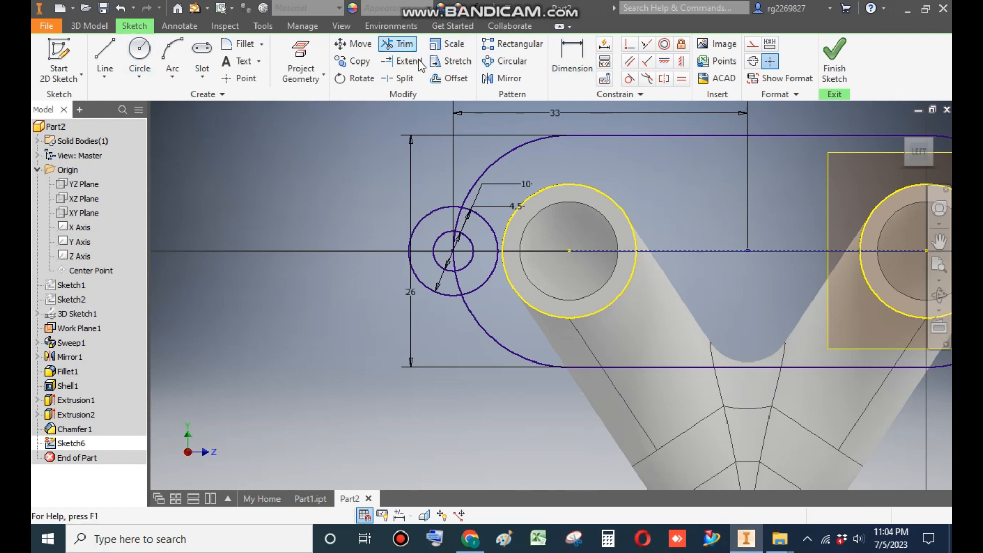
pyautogui.click(489, 220)
pyautogui.scroll(3, 439, 297)
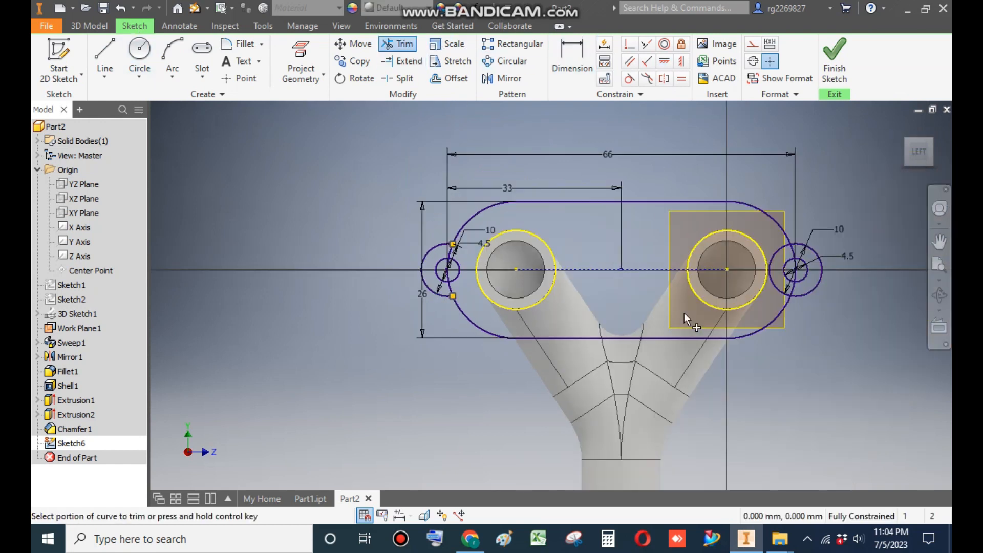
pyautogui.scroll(-3, 810, 244)
pyautogui.click(733, 254)
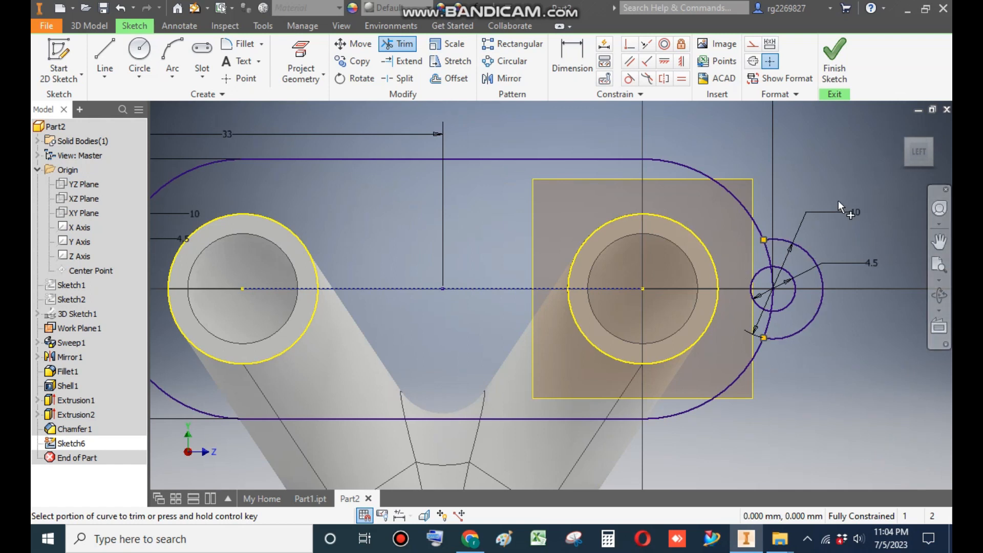
pyautogui.click(834, 59)
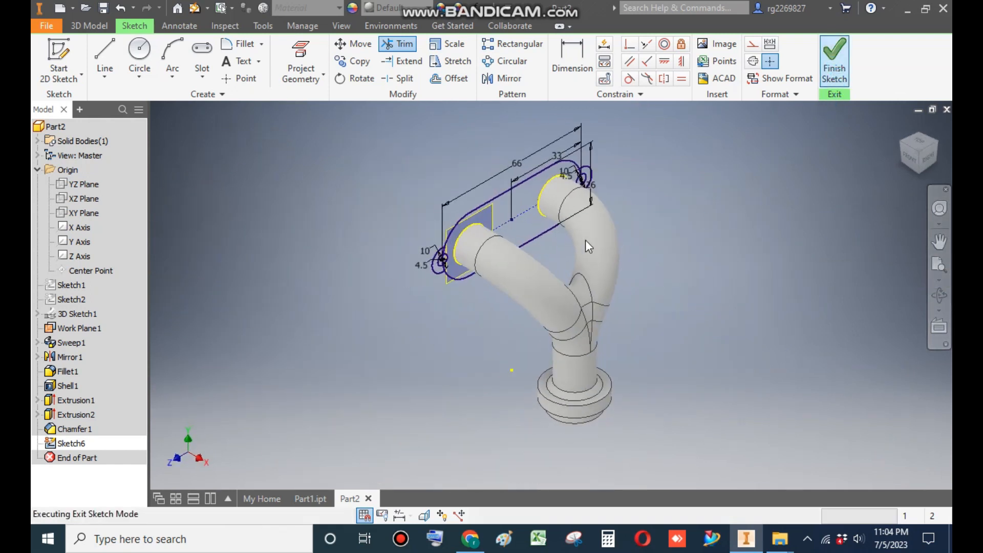
# Extrude the slot profile and both full ears 5 mm away from the branches, leaving the branch openings clear.
pyautogui.click(105, 54)
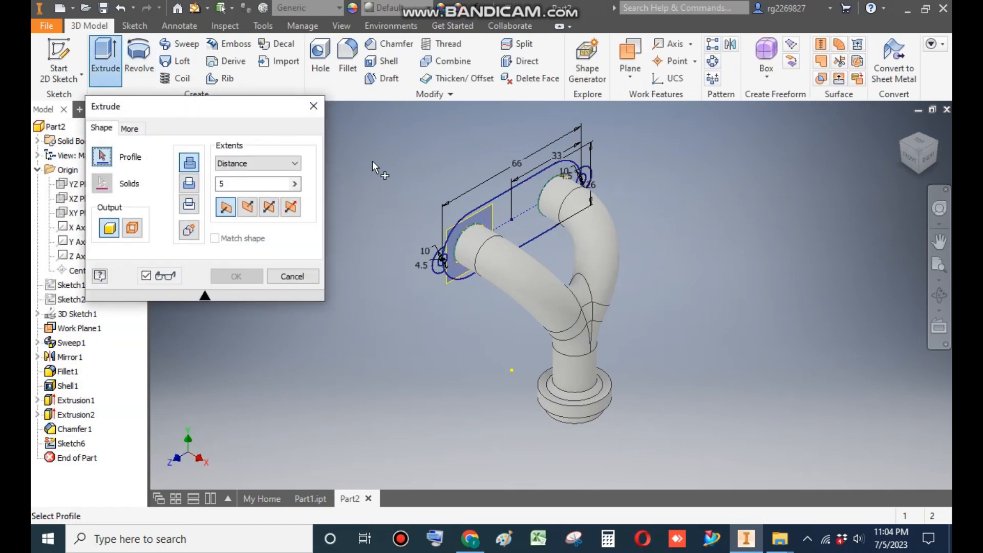
pyautogui.click(533, 205)
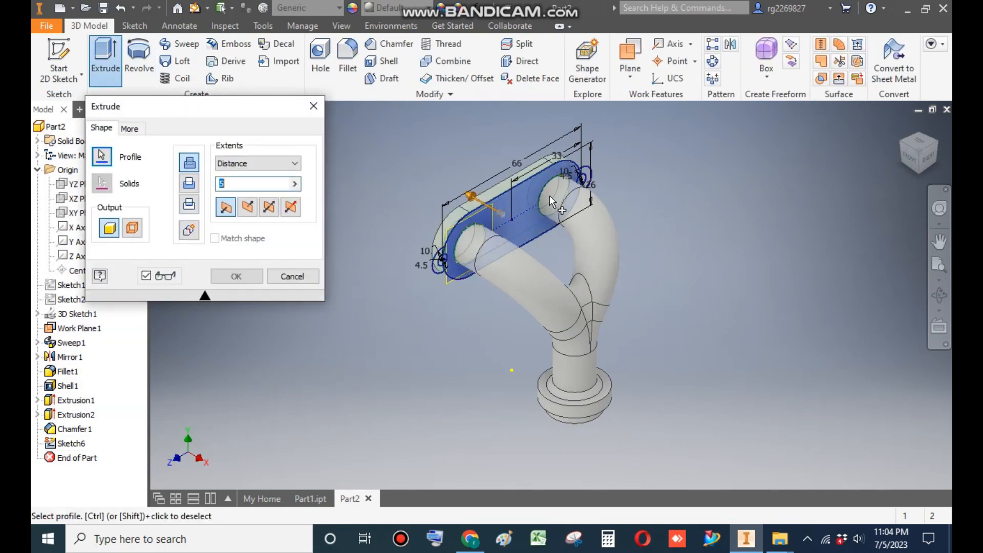
pyautogui.click(900, 148)
pyautogui.scroll(-5, 454, 242)
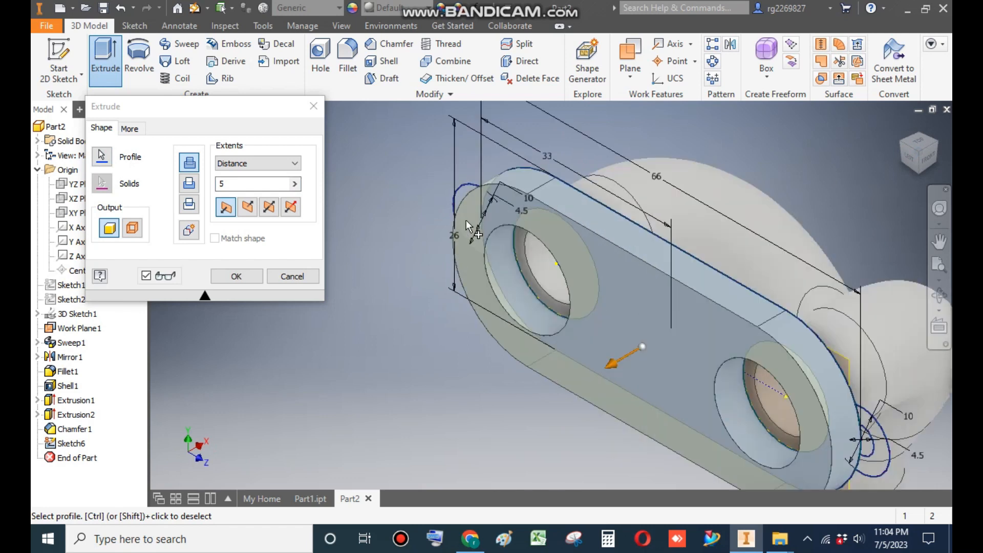
pyautogui.click(469, 201)
pyautogui.scroll(5, 439, 226)
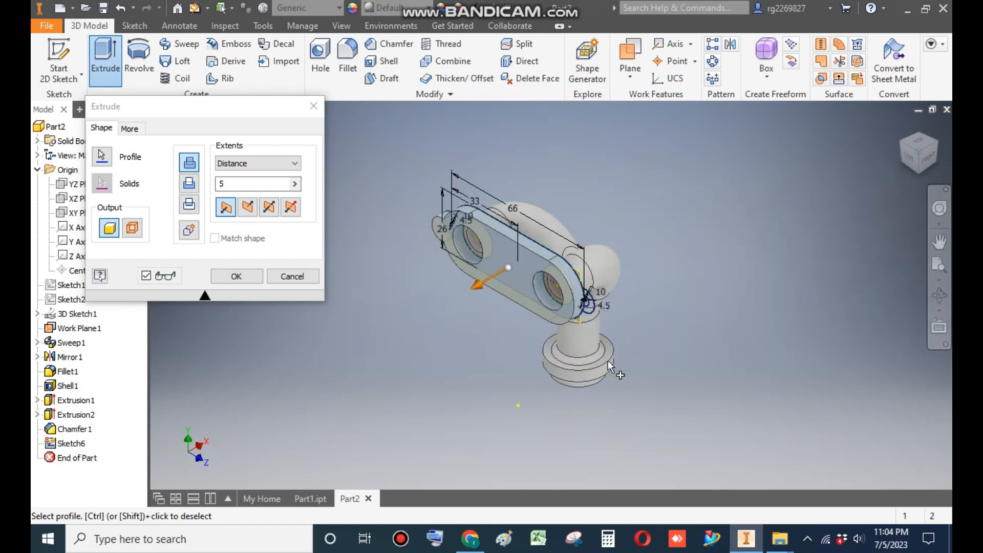
pyautogui.scroll(-5, 606, 303)
pyautogui.click(632, 317)
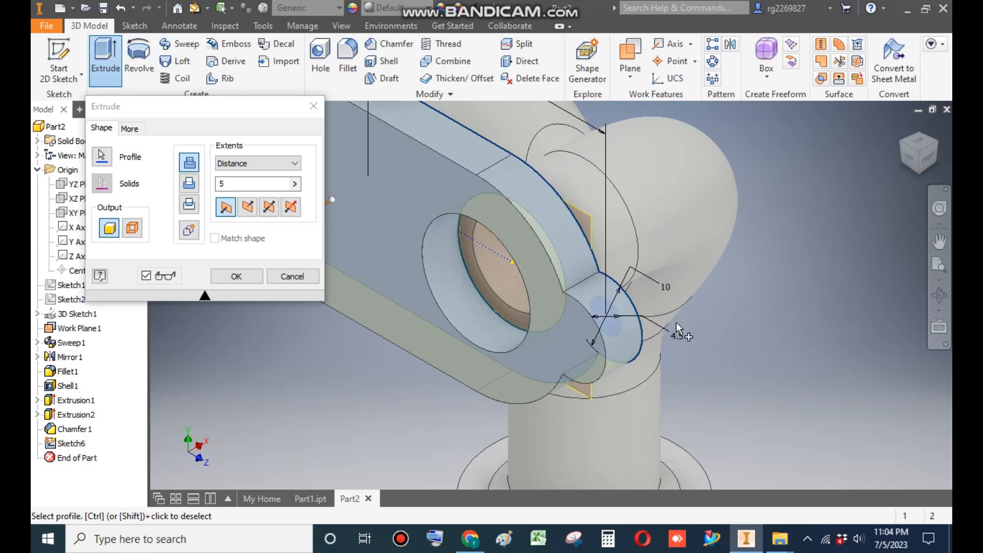
pyautogui.click(609, 310)
pyautogui.keyDown('shift'); pyautogui.moveTo(749, 310); pyautogui.dragTo(794, 299, button='middle'); pyautogui.keyUp('shift')
pyautogui.click(805, 202)
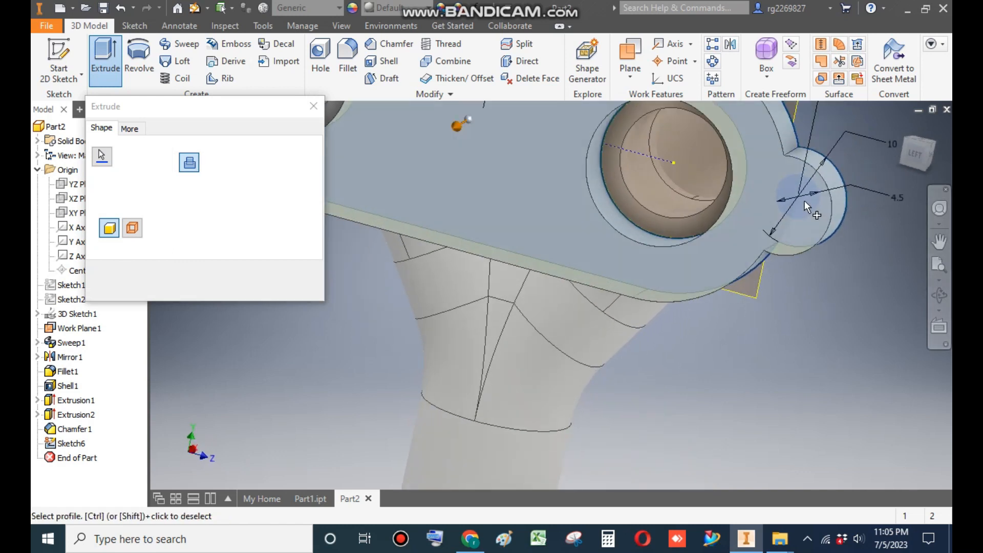
pyautogui.keyDown('ctrl'); pyautogui.click(801, 201); pyautogui.keyUp('ctrl')
pyautogui.keyDown('ctrl'); pyautogui.click(829, 206); pyautogui.keyUp('ctrl')
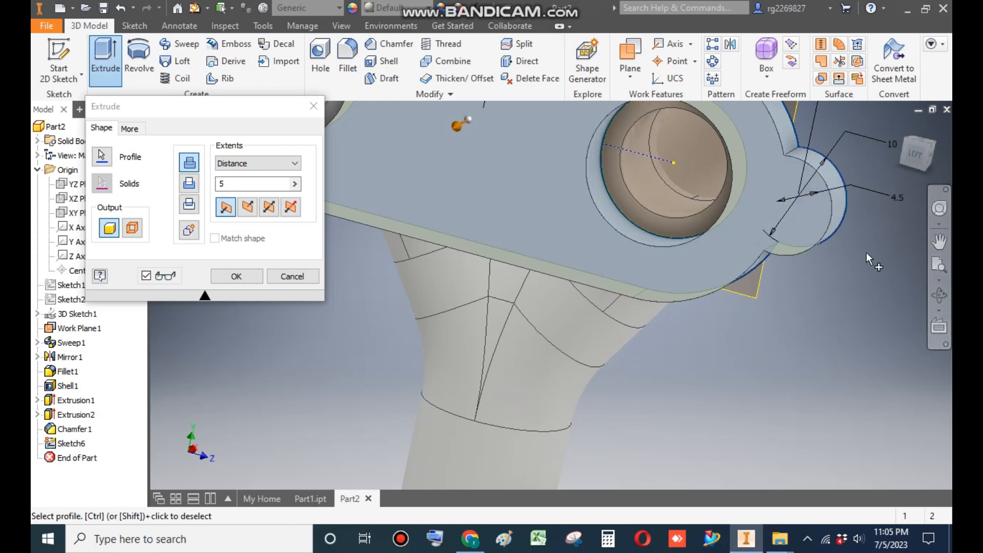
pyautogui.scroll(-3, 866, 253)
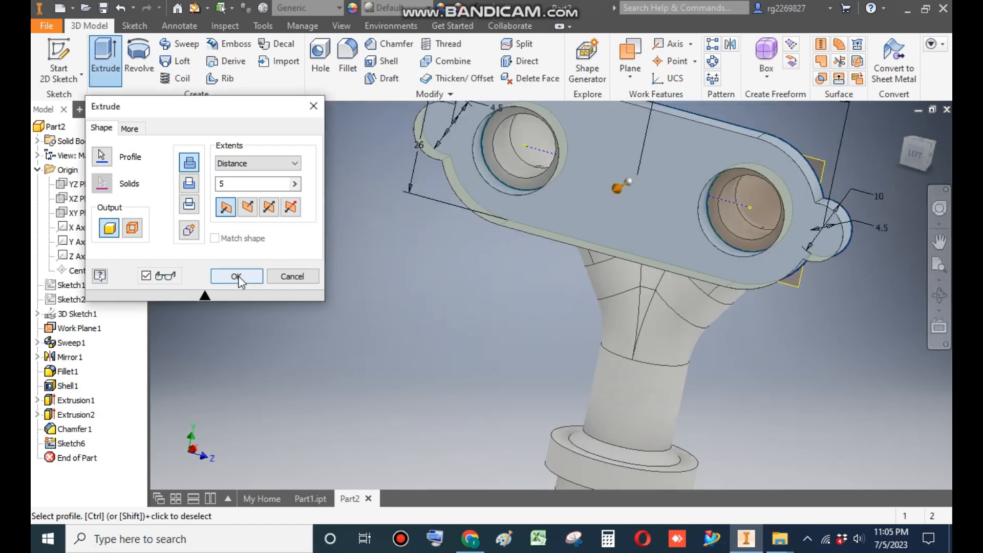
pyautogui.click(234, 275)
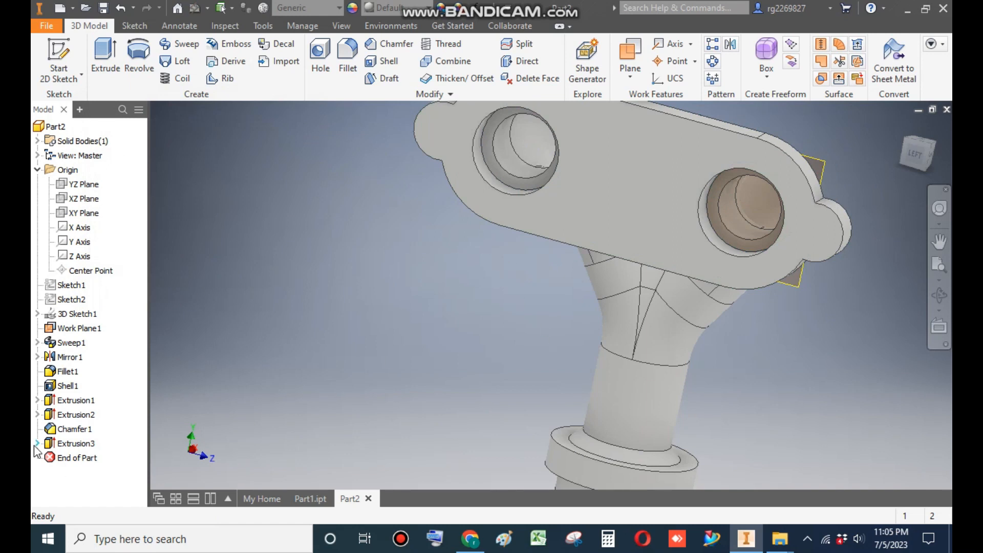
# Make the sketch used by the flange plate extrusion visible again.
pyautogui.click(38, 444)
pyautogui.click(85, 459)
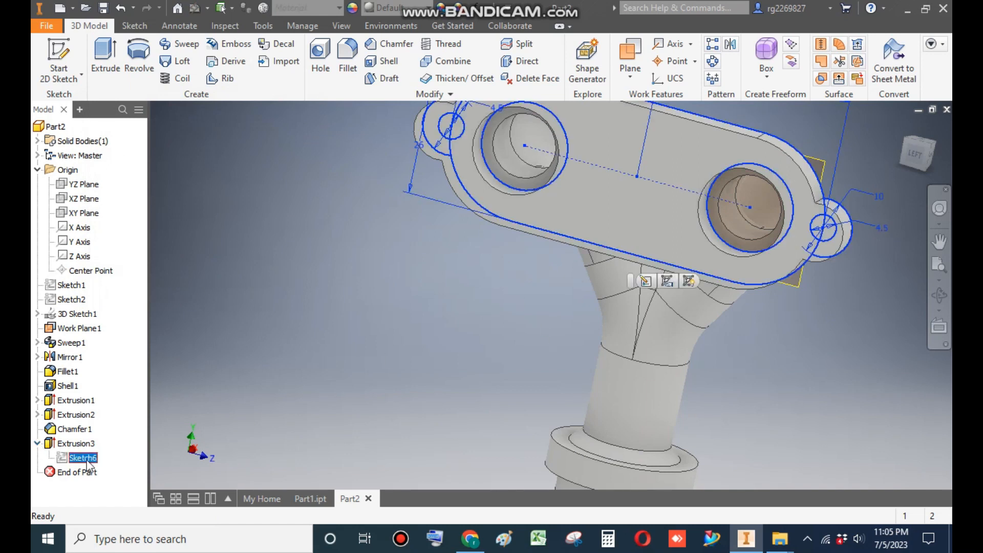
pyautogui.rightClick(89, 466)
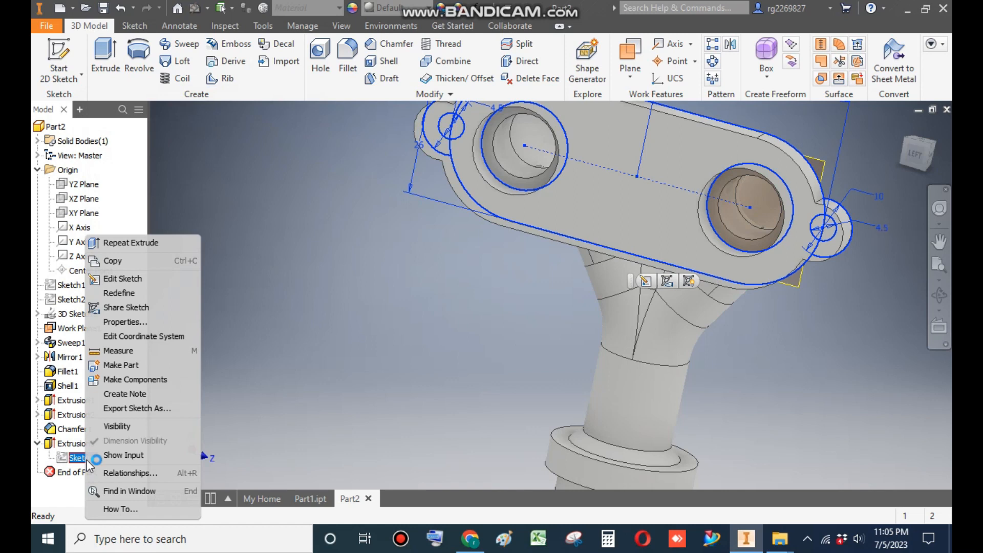
pyautogui.click(119, 426)
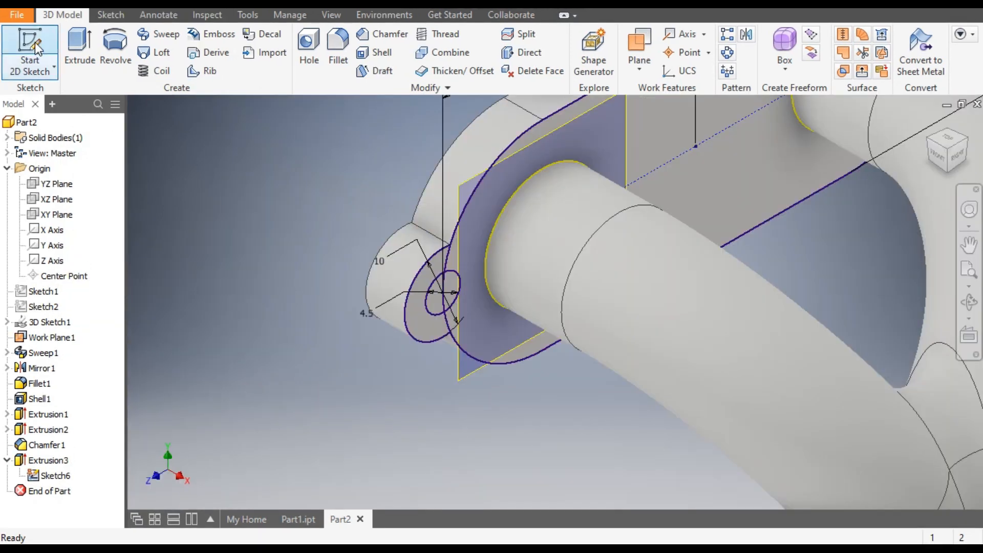
# Start a sketch on the flange face beside the branches and project both 4.5 mm ear circles into it.
pyautogui.click(36, 47)
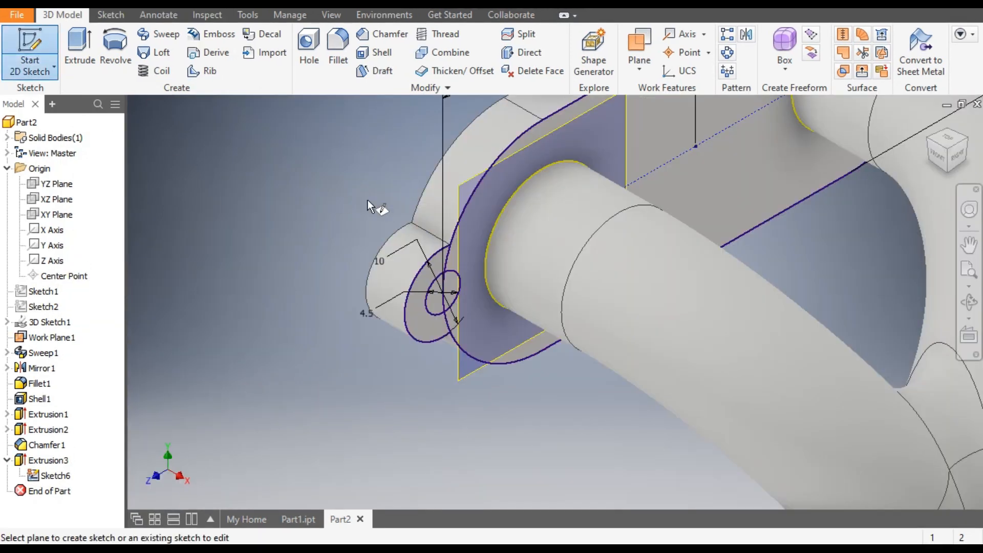
pyautogui.click(475, 211)
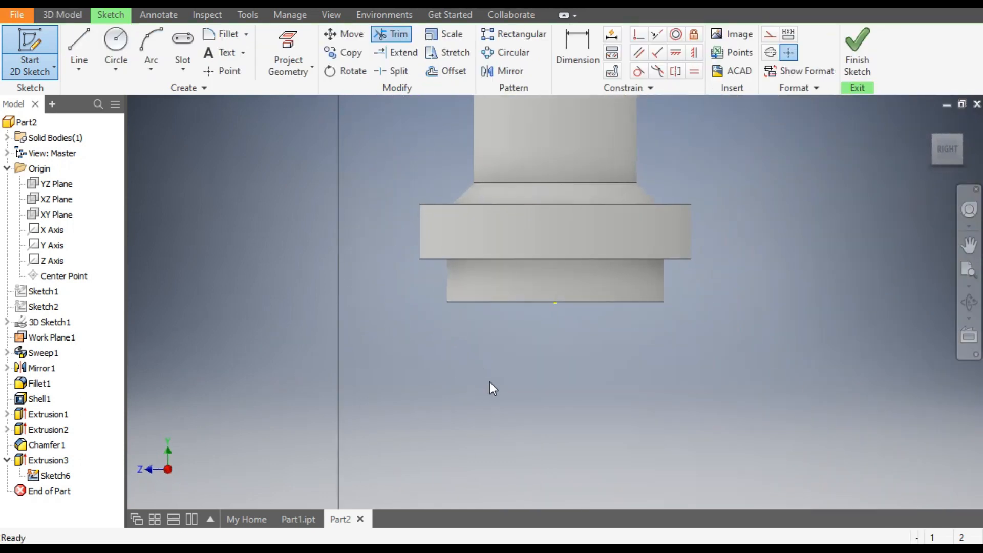
pyautogui.scroll(6, 432, 208)
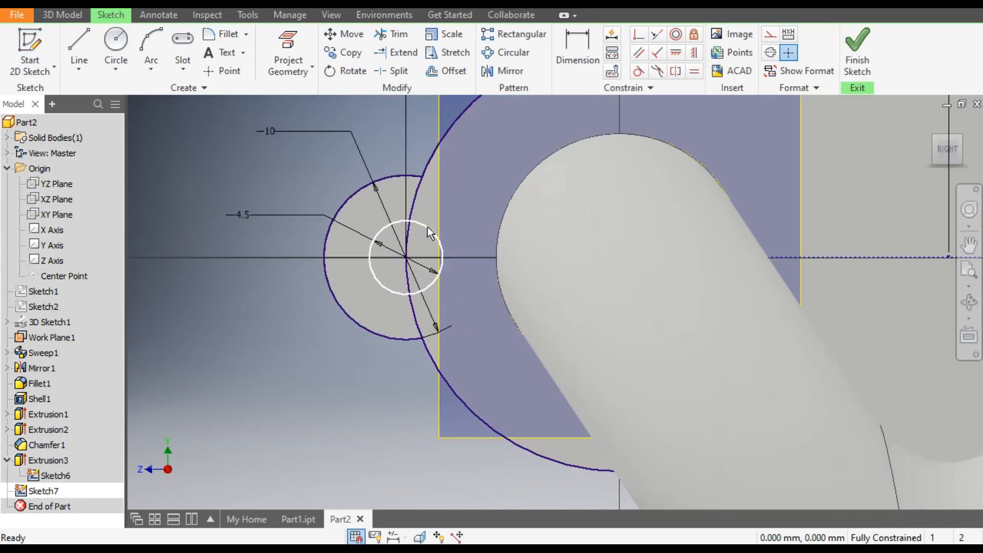
pyautogui.click(288, 51)
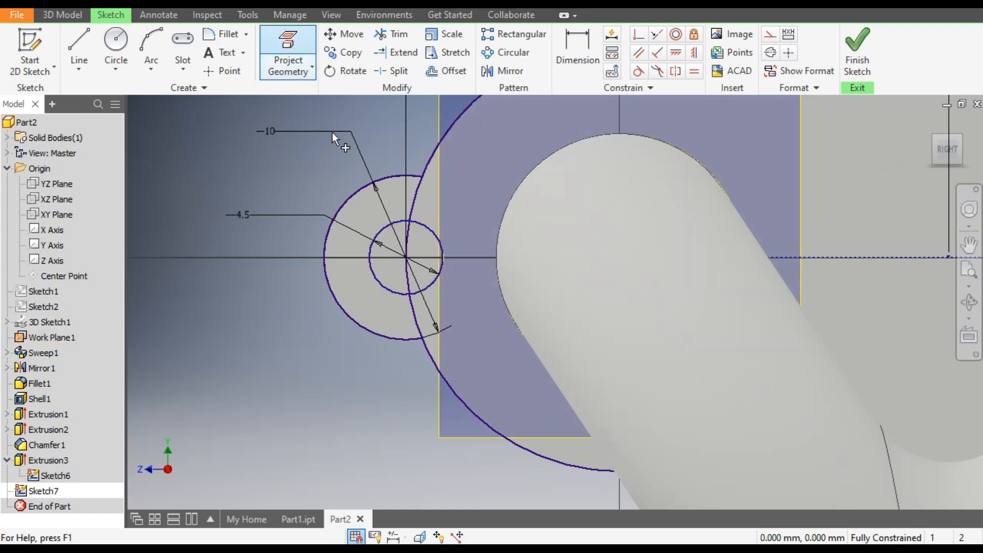
pyautogui.scroll(-6, 284, 297)
pyautogui.scroll(4, 723, 268)
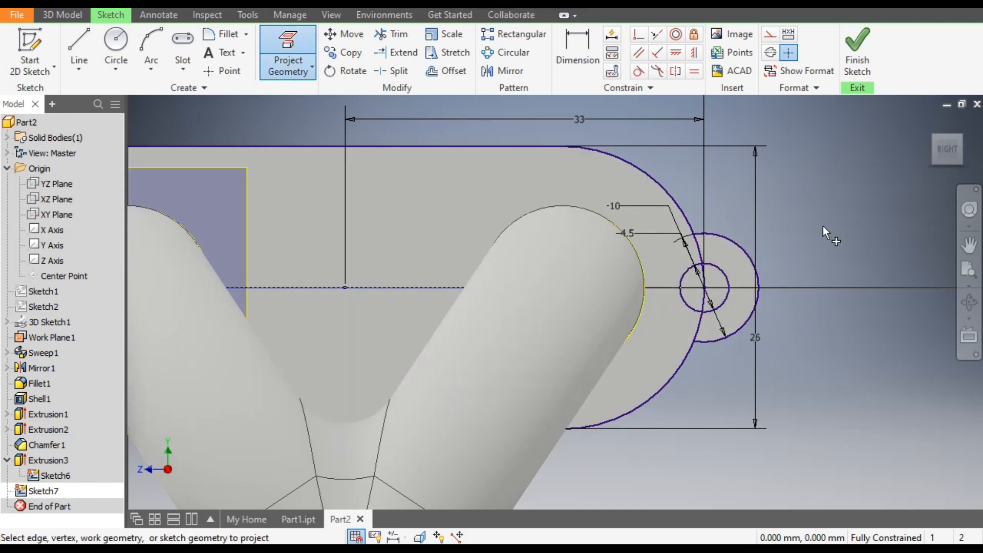
pyautogui.click(931, 120)
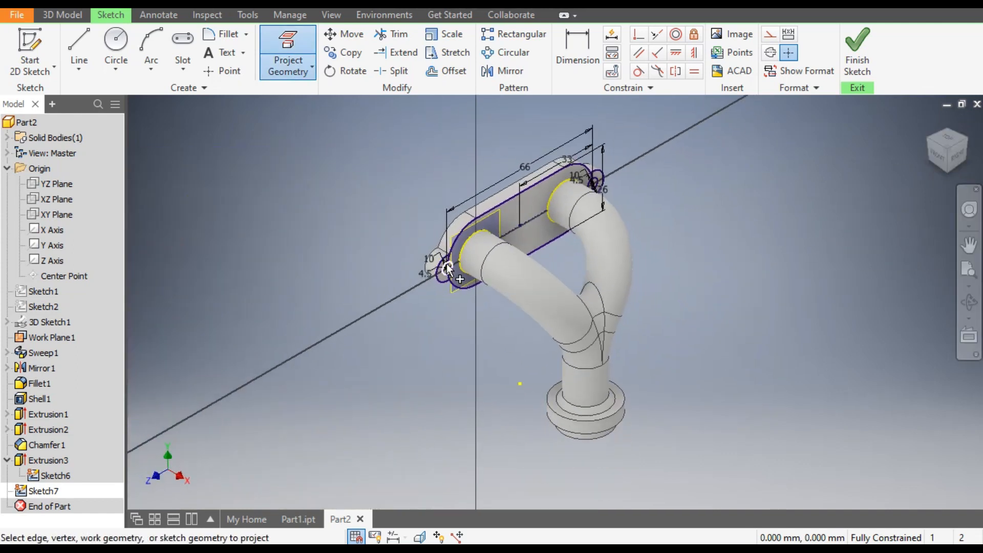
pyautogui.scroll(5, 429, 282)
# Extrude both 4.5 mm ear circles as a 5 mm cut to make the holes in the flange ears.
pyautogui.click(55, 13)
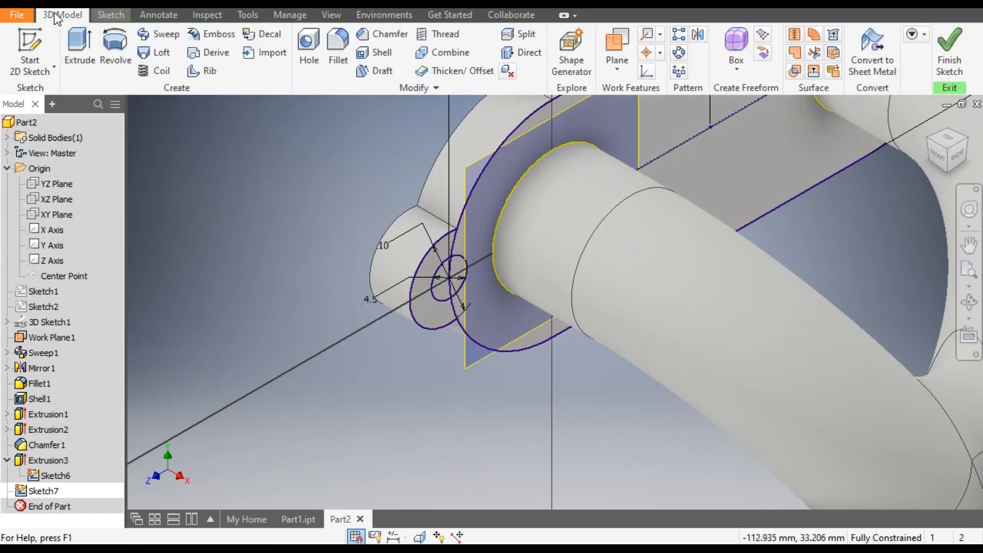
pyautogui.click(79, 45)
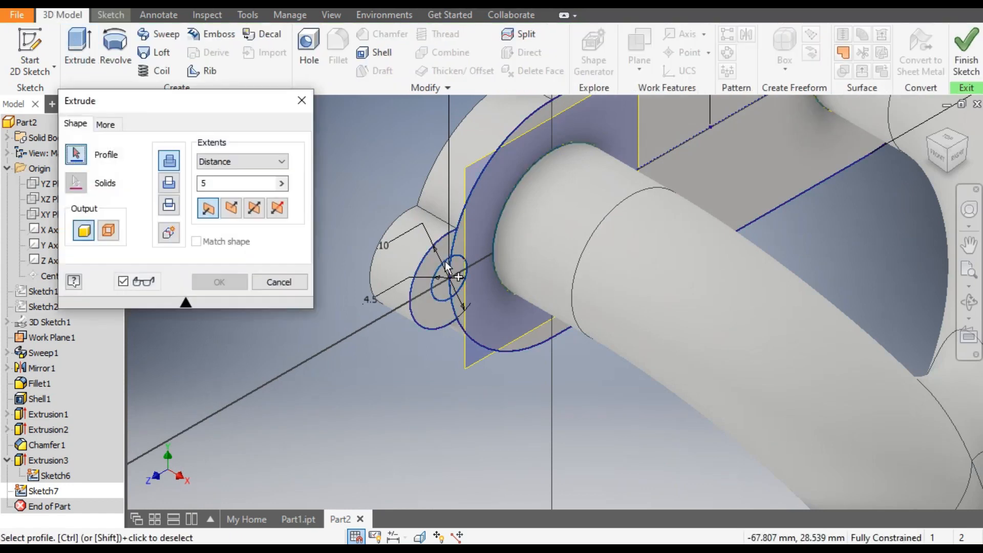
pyautogui.scroll(3, 465, 266)
pyautogui.click(466, 272)
pyautogui.click(434, 299)
pyautogui.scroll(-5, 436, 300)
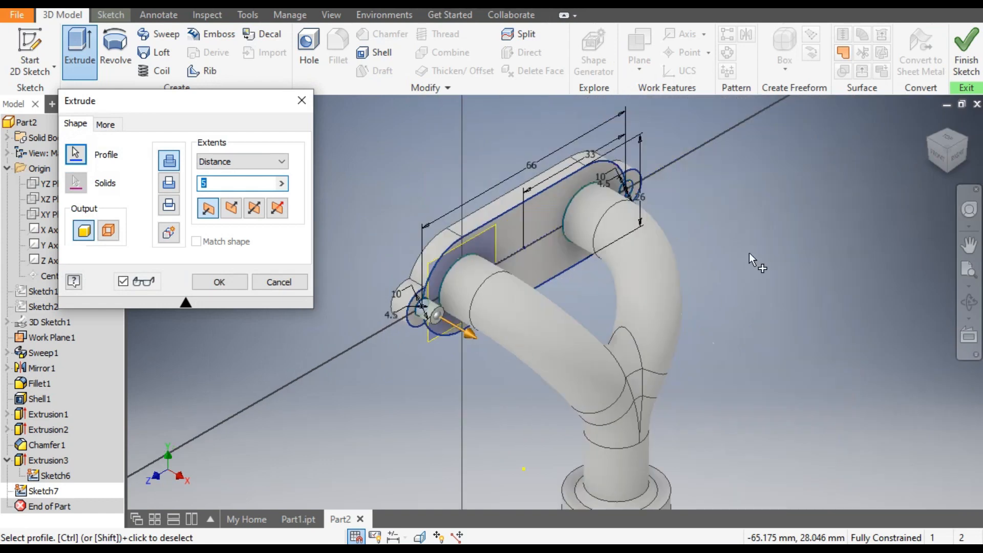
pyautogui.scroll(6, 607, 179)
pyautogui.click(619, 205)
pyautogui.scroll(-5, 661, 181)
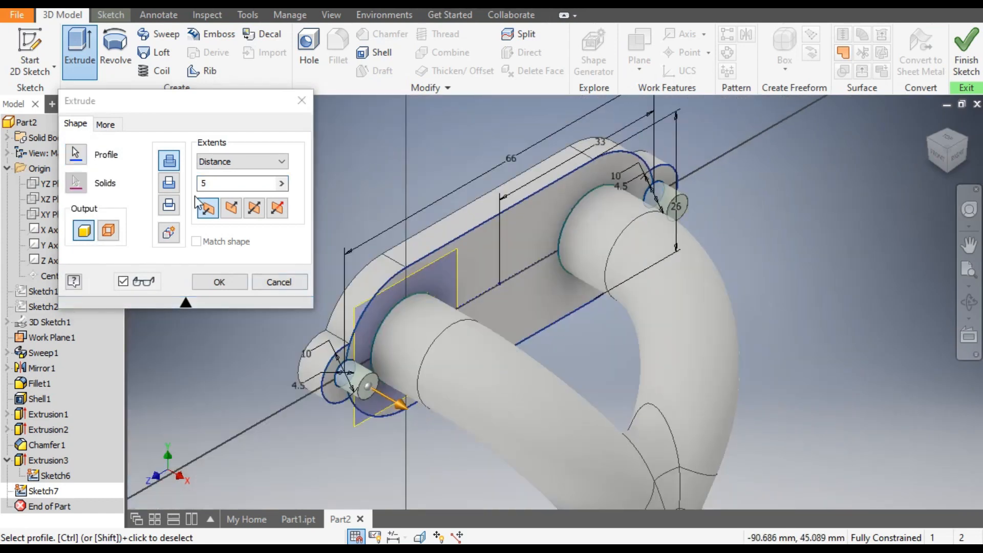
pyautogui.click(171, 183)
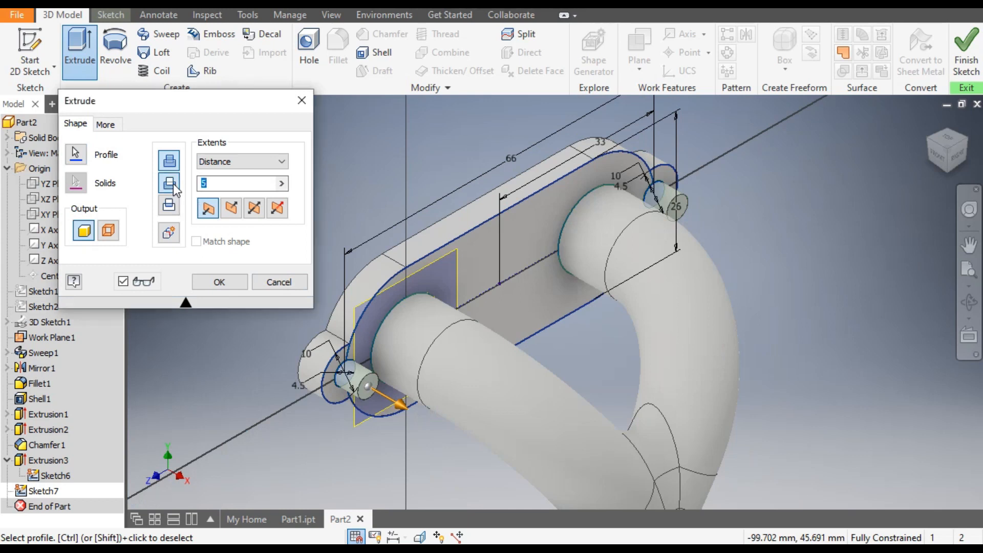
pyautogui.click(219, 282)
# Check the ear holes from both sides of the flange and hide the sketch used by the flange plate extrusion.
pyautogui.scroll(5, 340, 391)
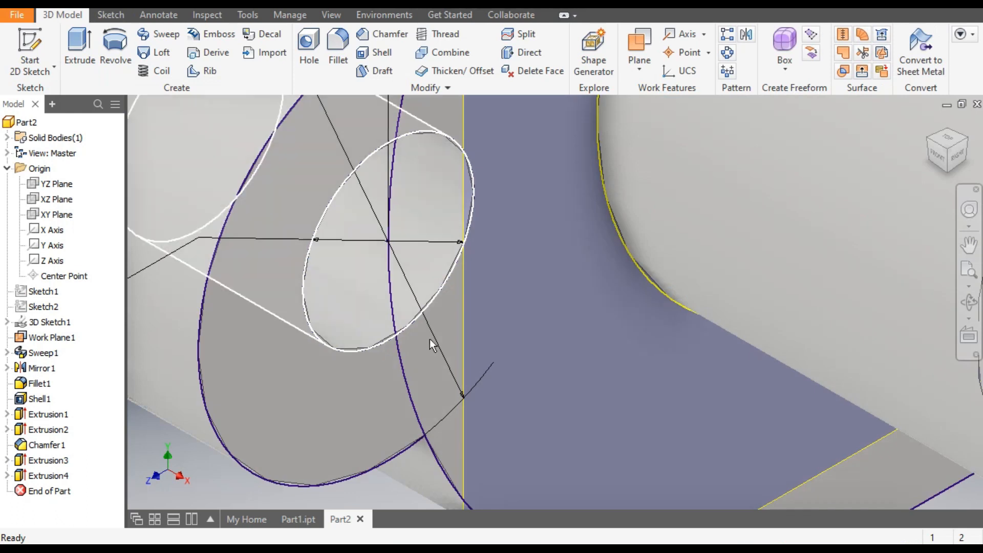
pyautogui.scroll(-5, 429, 339)
pyautogui.click(928, 147)
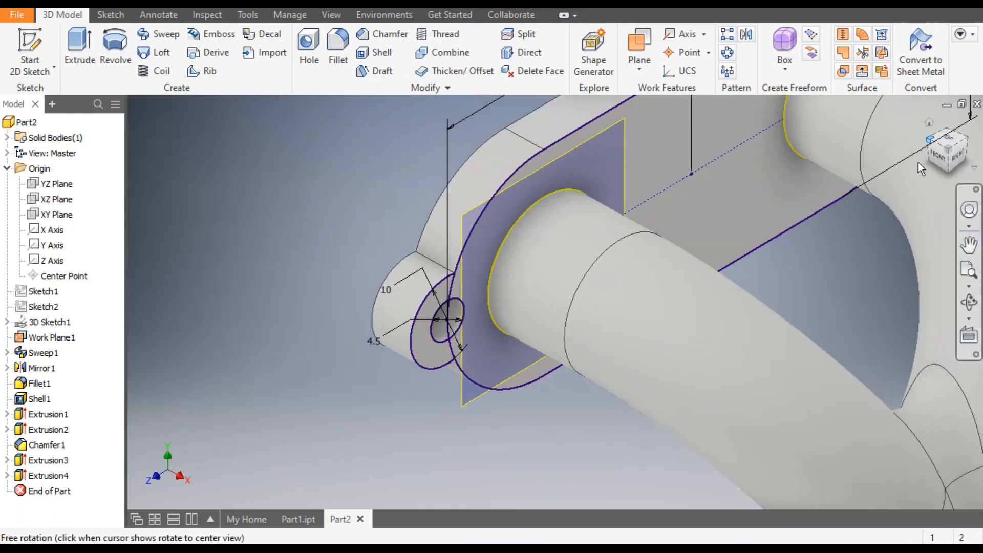
pyautogui.scroll(5, 581, 323)
pyautogui.scroll(-5, 563, 265)
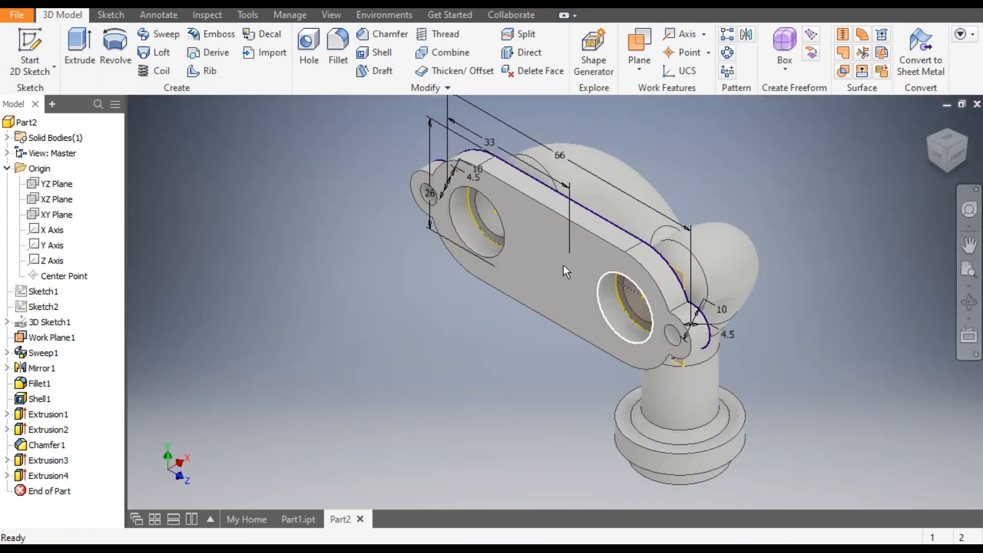
pyautogui.scroll(5, 453, 238)
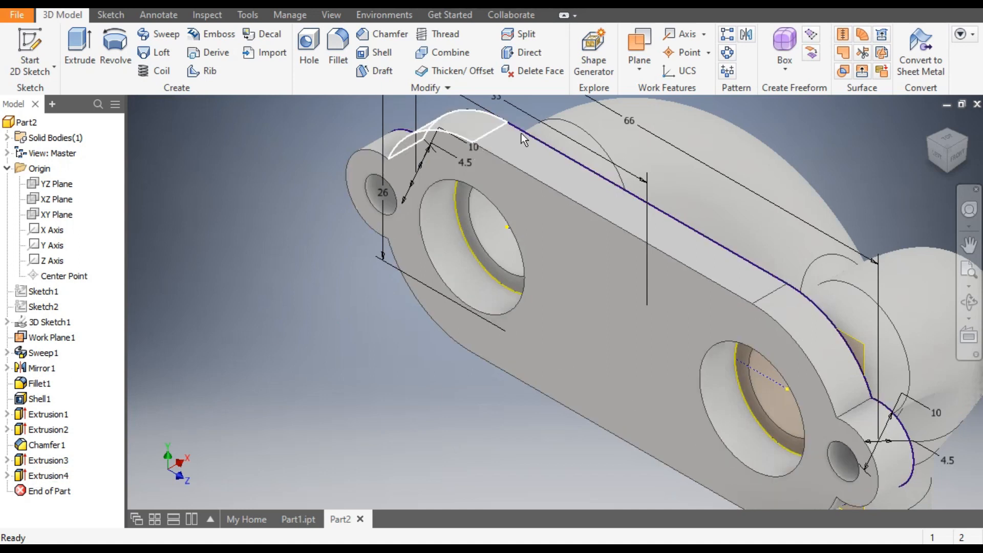
pyautogui.scroll(-3, 554, 268)
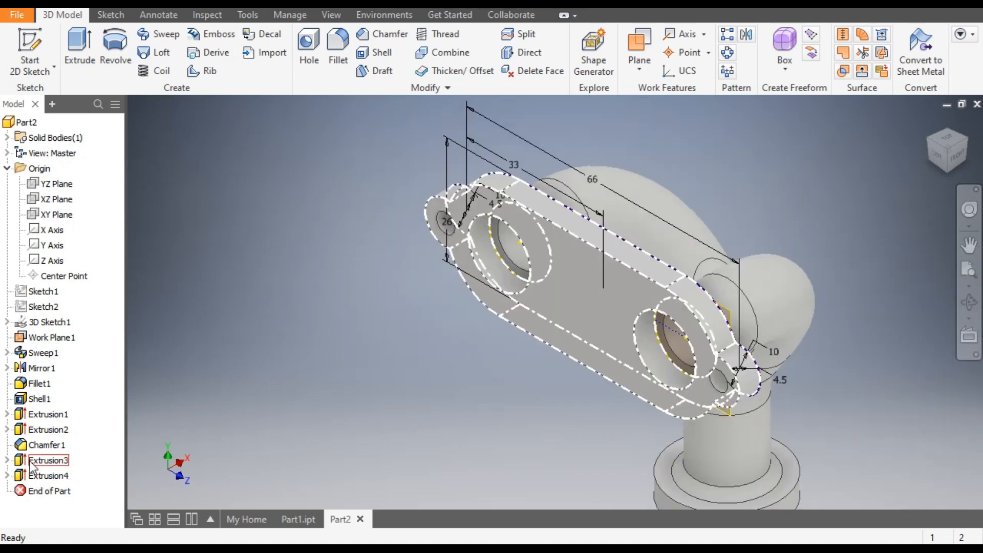
pyautogui.click(8, 461)
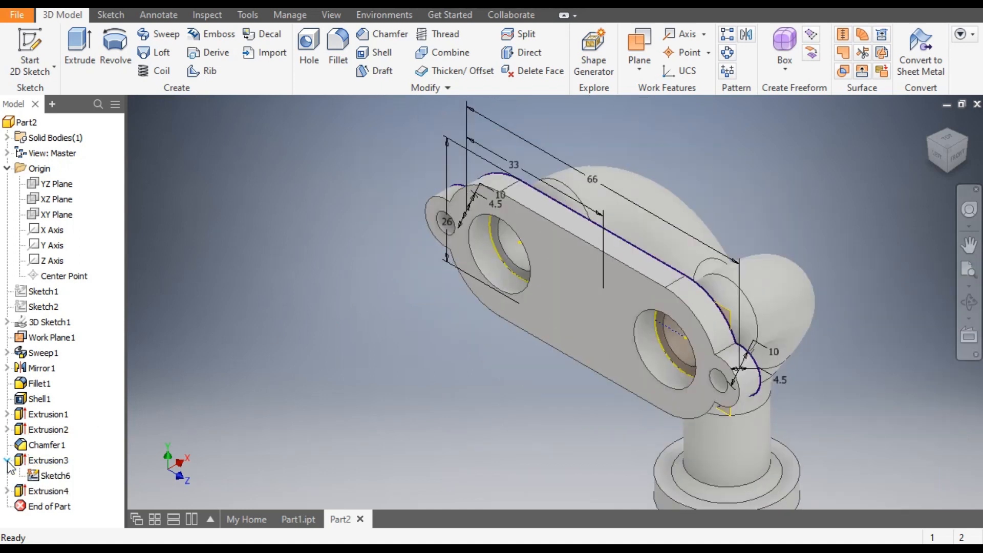
pyautogui.click(61, 481)
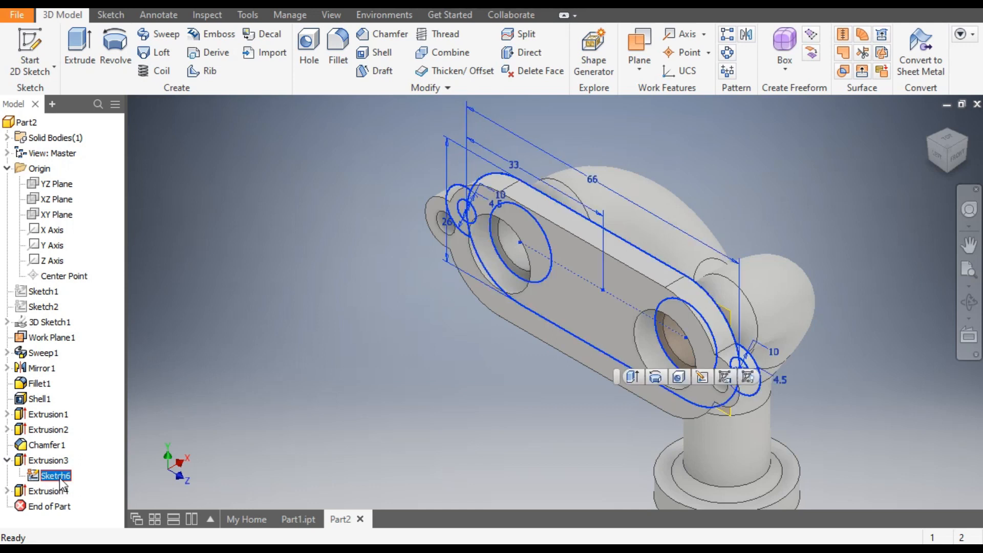
pyautogui.rightClick(59, 478)
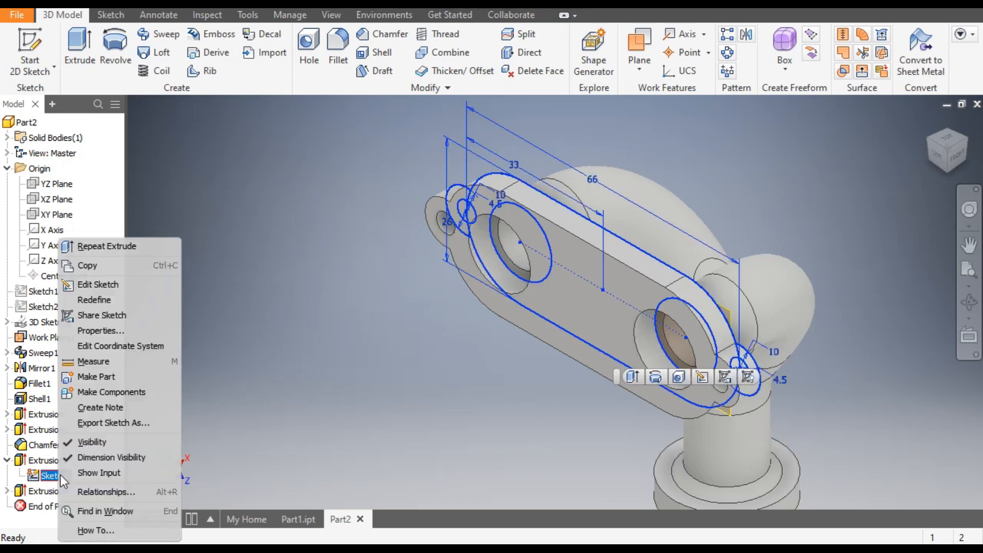
pyautogui.click(83, 442)
pyautogui.moveTo(603, 225); pyautogui.dragTo(609, 152, button='middle')
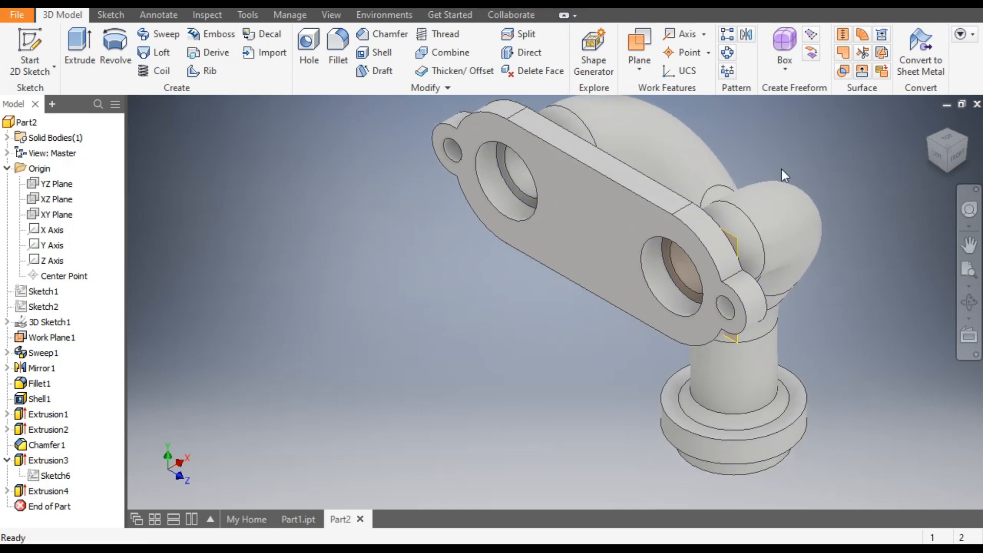
# Edit the flange plate extrusion and flip its direction so the plate extends toward the branches.
pyautogui.click(551, 128)
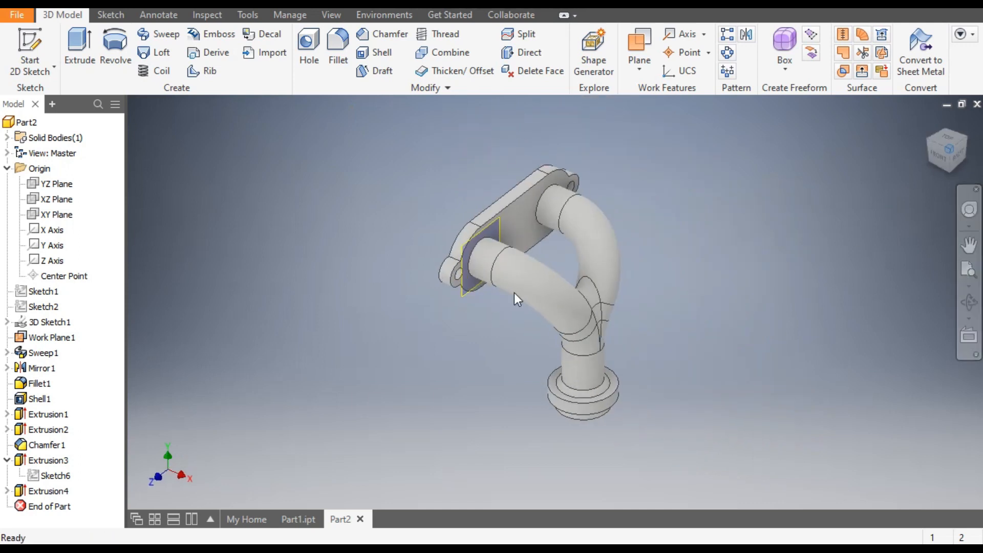
pyautogui.scroll(-5, 468, 218)
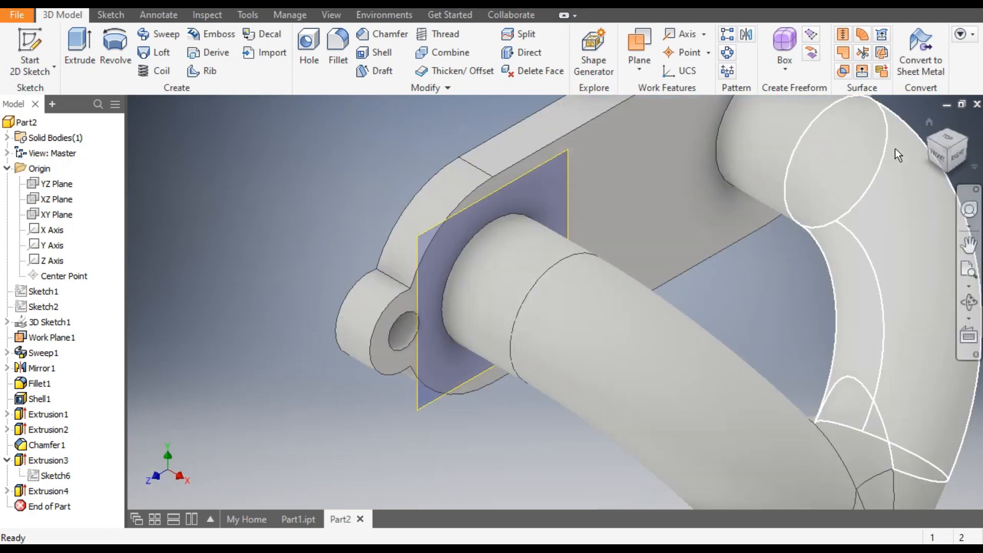
pyautogui.click(929, 140)
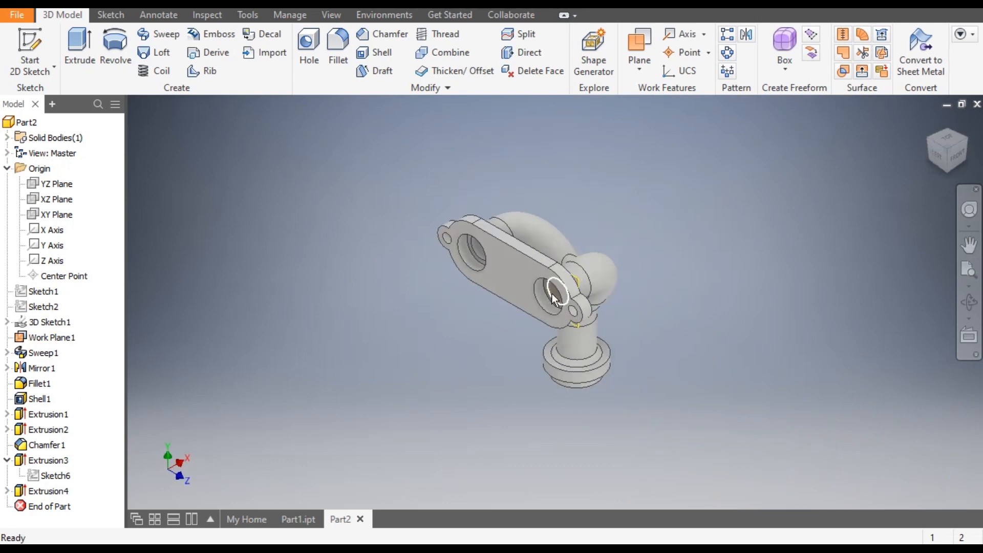
pyautogui.doubleClick(43, 464)
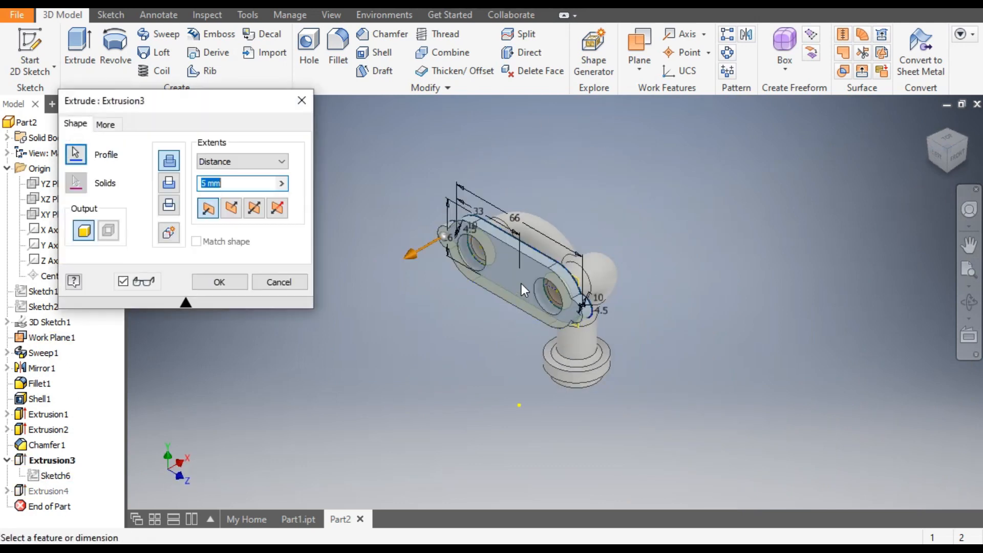
pyautogui.scroll(-6, 521, 284)
pyautogui.scroll(4, 677, 331)
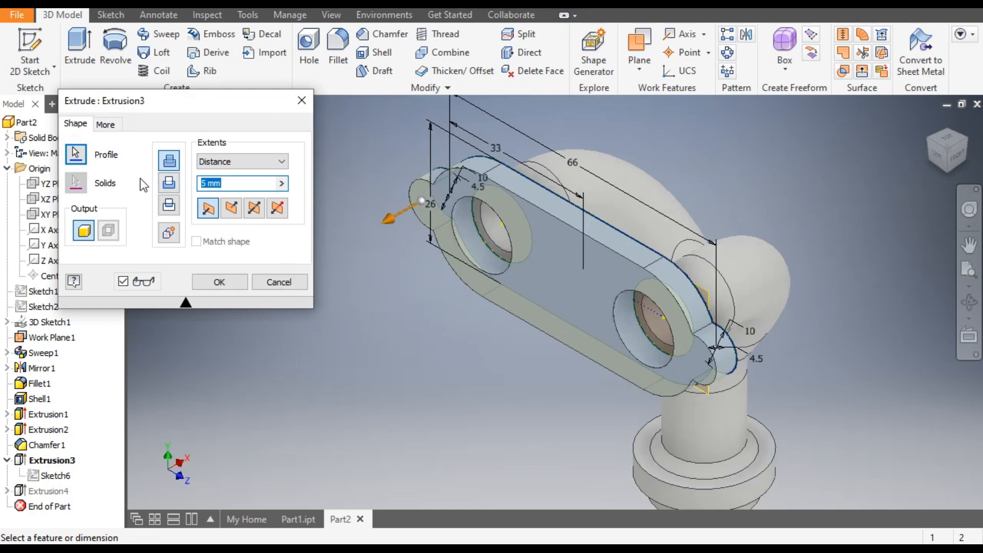
pyautogui.click(228, 207)
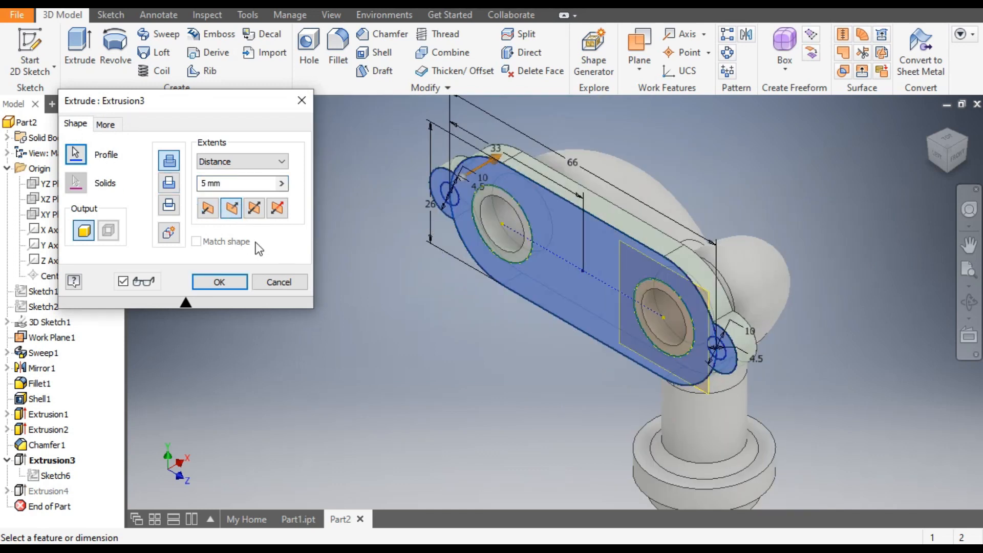
pyautogui.click(224, 284)
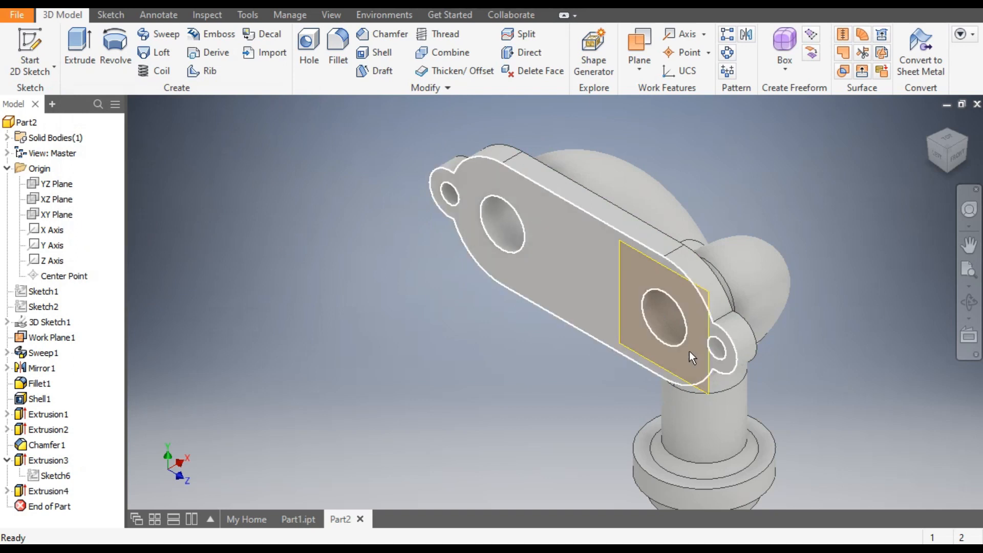
# Start a 1 mm chamfer and select the edges of both large openings on the flange's outer face.
pyautogui.click(968, 139)
pyautogui.scroll(-5, 460, 241)
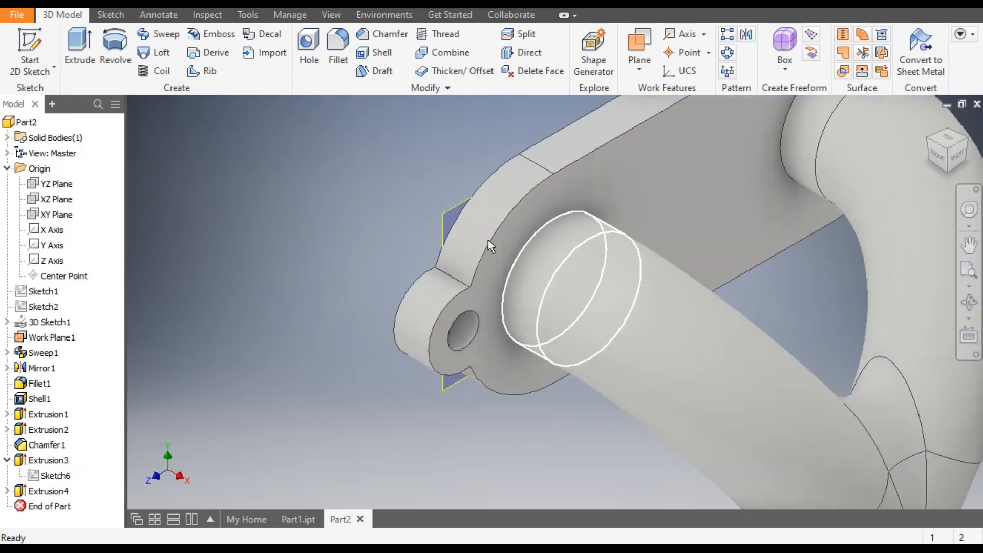
pyautogui.click(925, 153)
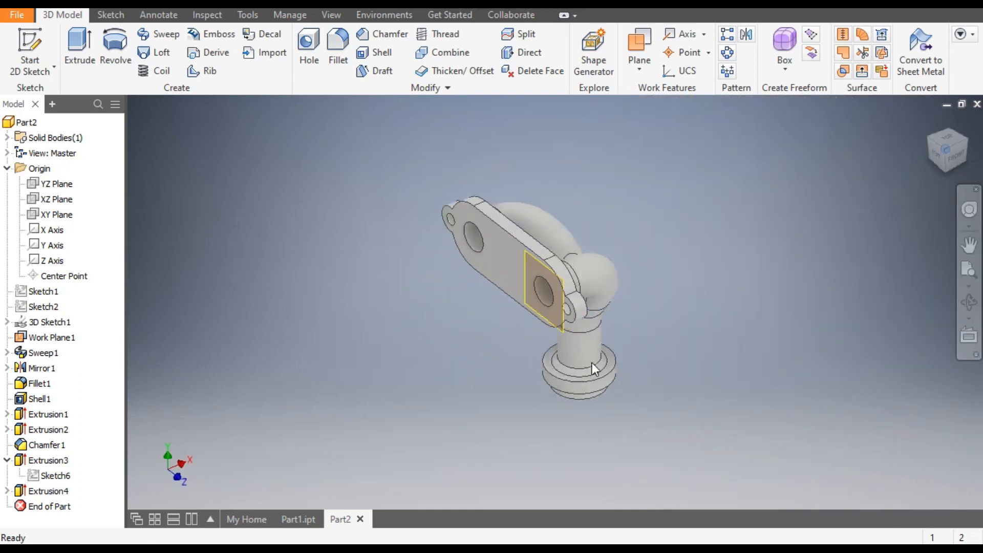
pyautogui.scroll(-5, 460, 233)
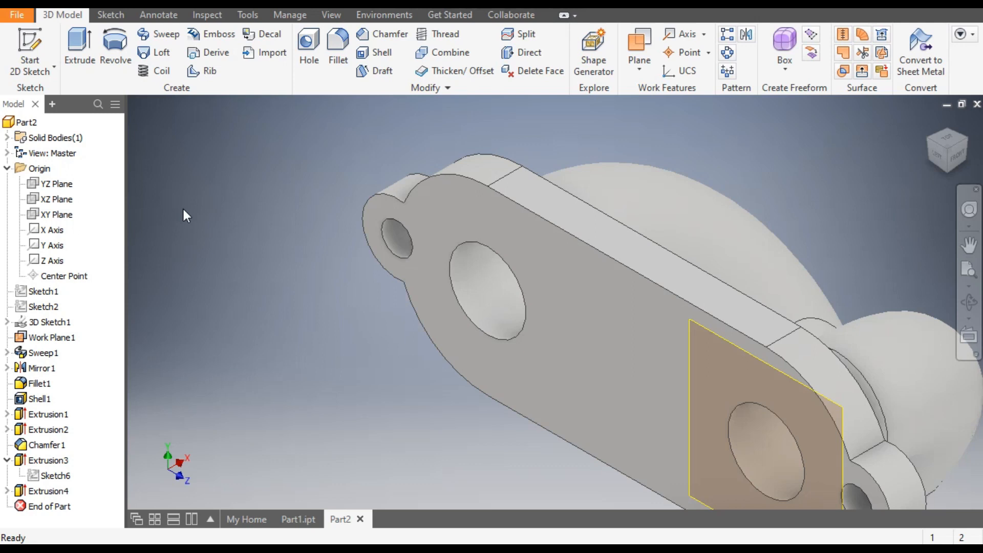
pyautogui.click(380, 36)
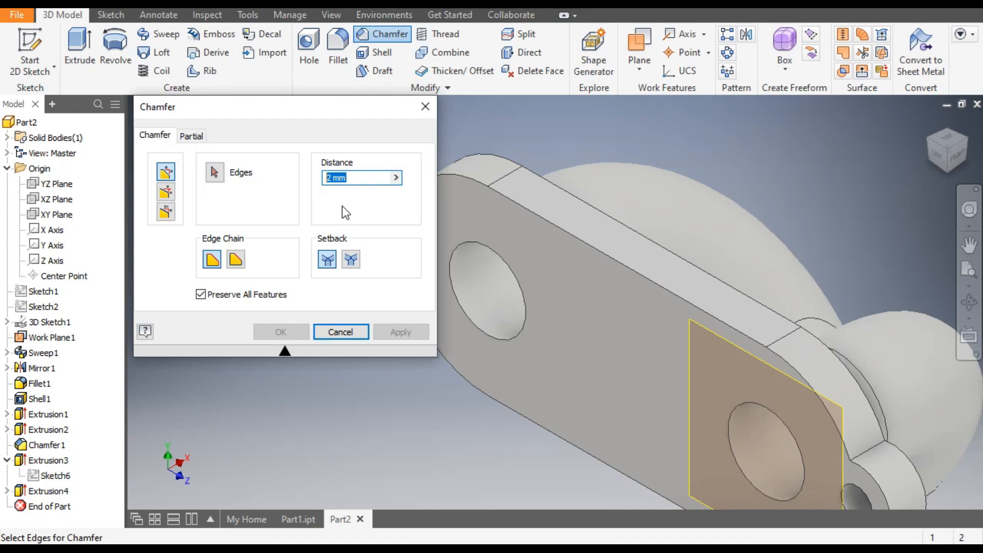
pyautogui.write('1')
pyautogui.click(497, 251)
pyautogui.scroll(2, 528, 251)
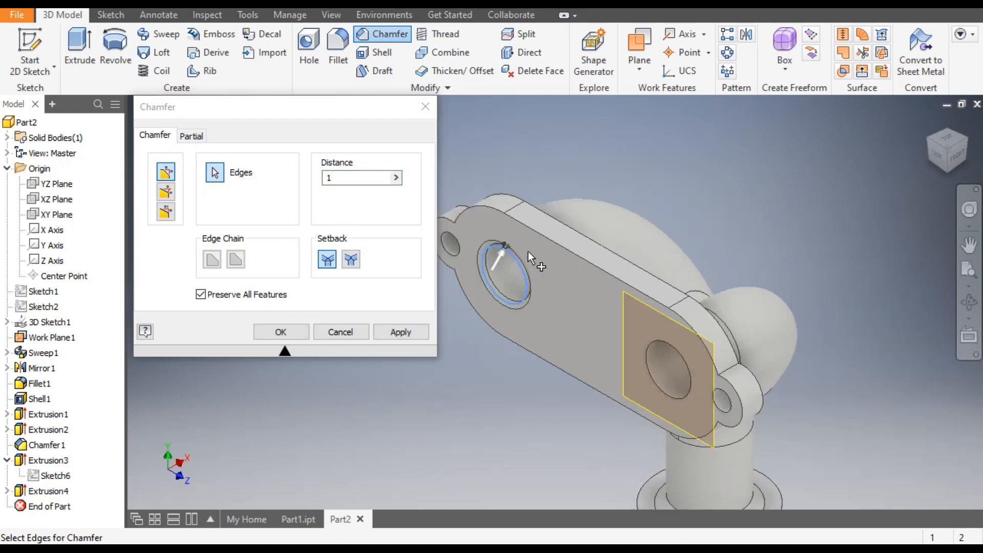
pyautogui.click(675, 348)
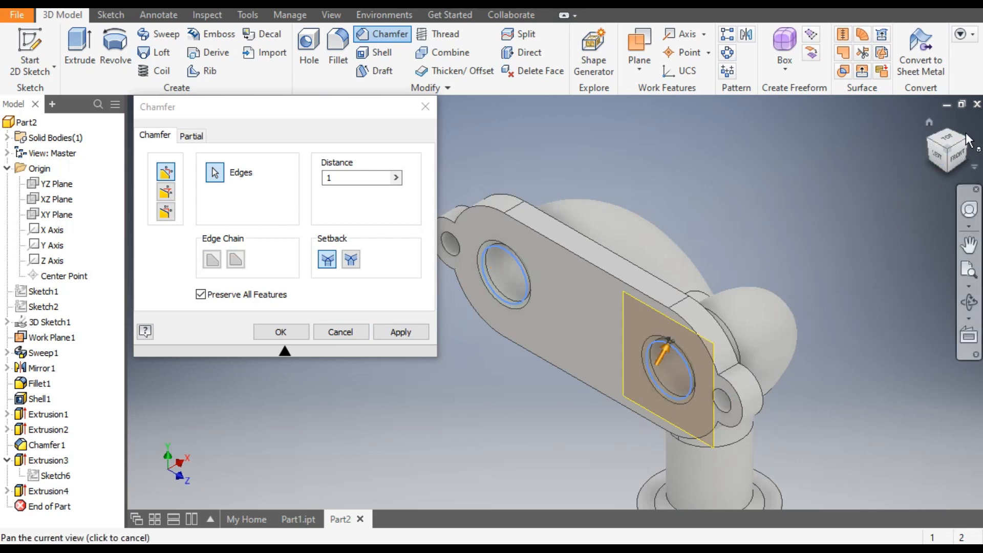
# Add the edges where both branches meet the back of the flange and apply the 1 mm chamfer.
pyautogui.click(957, 154)
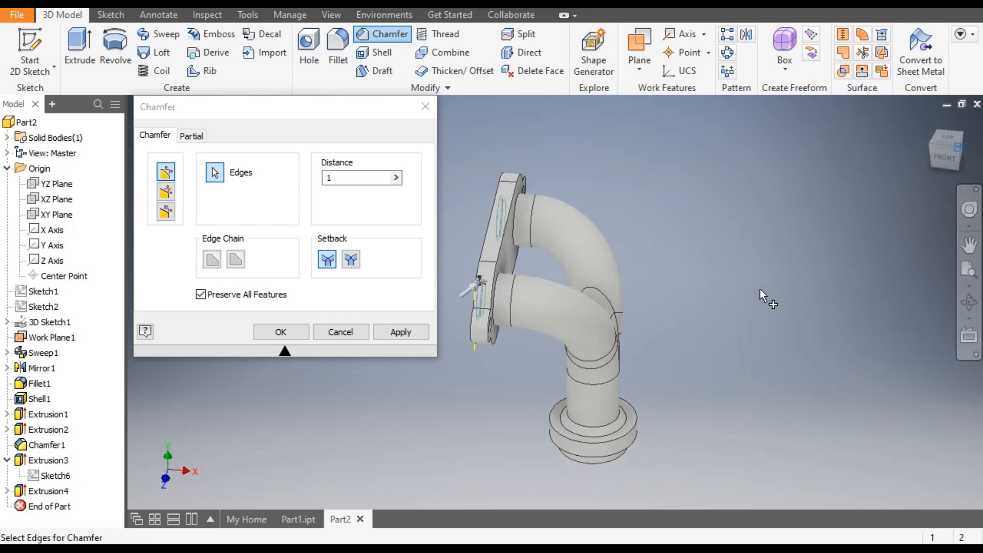
pyautogui.scroll(-3, 467, 260)
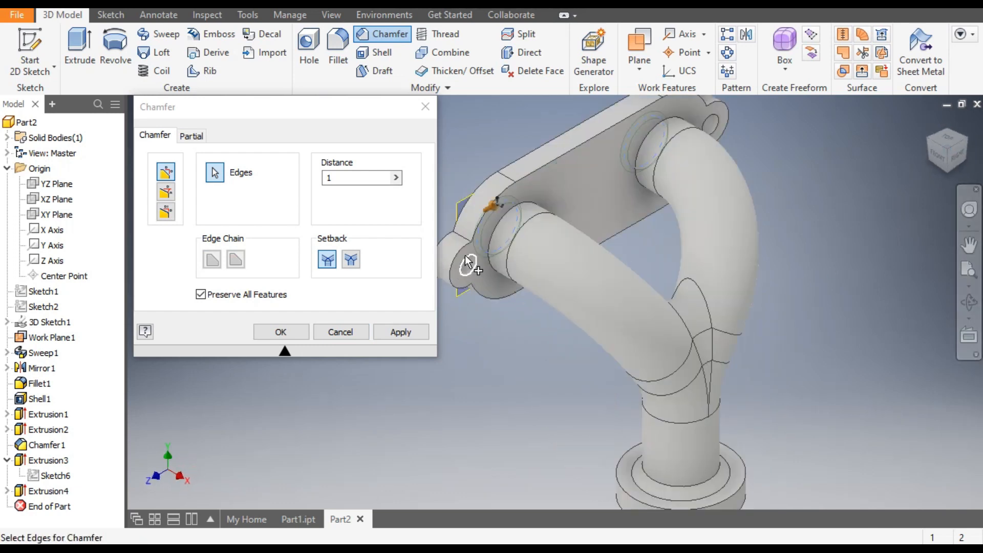
pyautogui.click(511, 208)
pyautogui.click(664, 129)
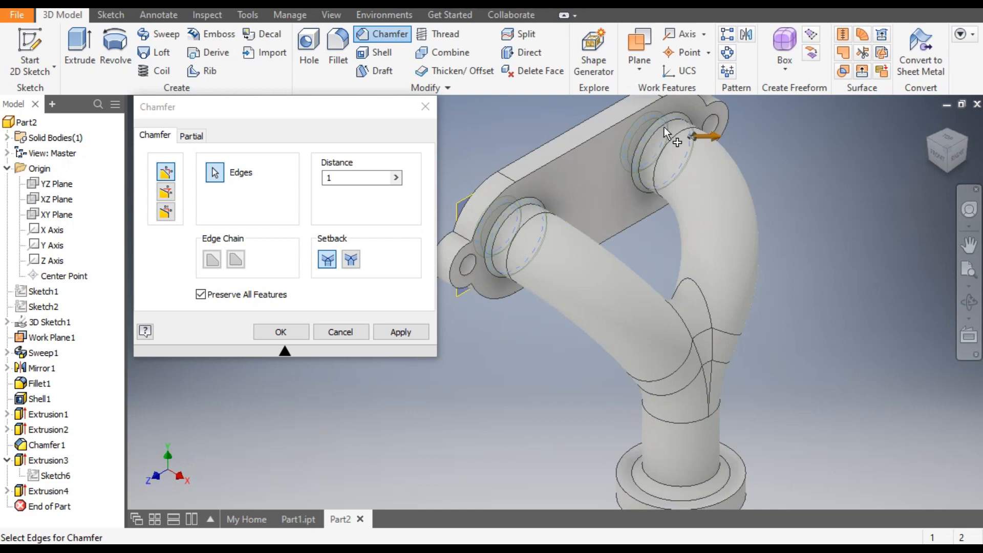
pyautogui.click(401, 332)
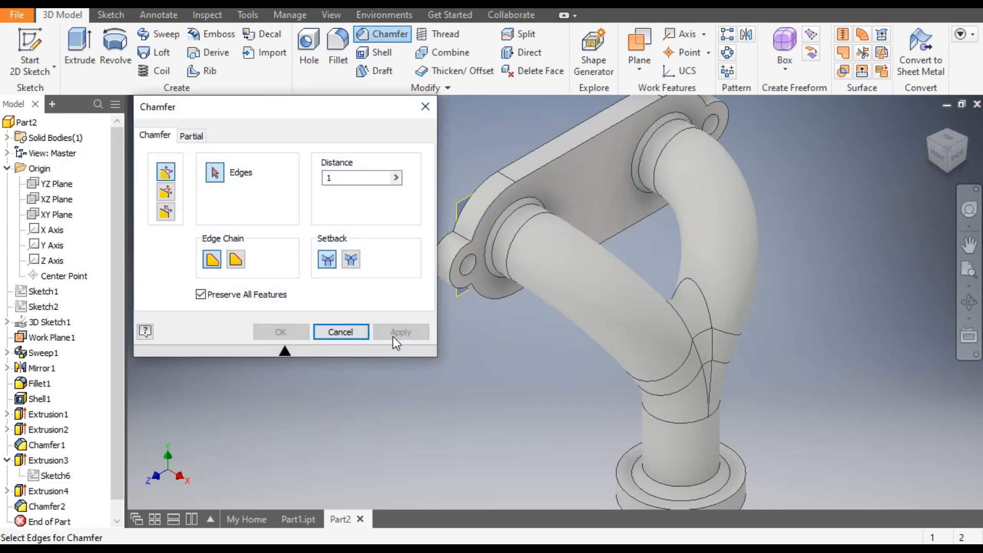
# Chamfer the inner edge of the pipe opening at the base collar's underside by 0.5 mm.
pyautogui.doubleClick(346, 178)
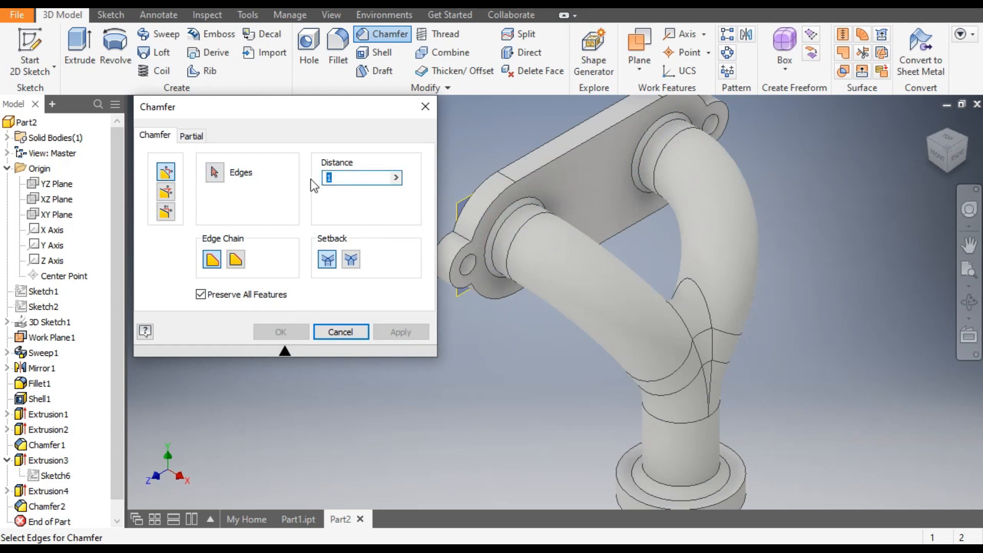
pyautogui.write('0.5')
pyautogui.scroll(3, 814, 374)
pyautogui.moveTo(811, 342); pyautogui.dragTo(802, 279, button='middle')
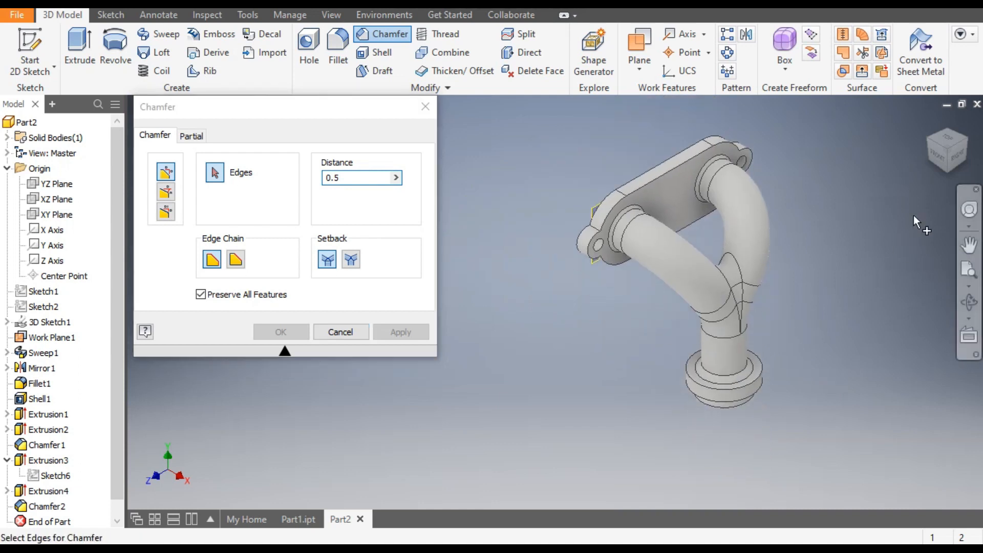
pyautogui.click(945, 172)
pyautogui.scroll(-3, 574, 391)
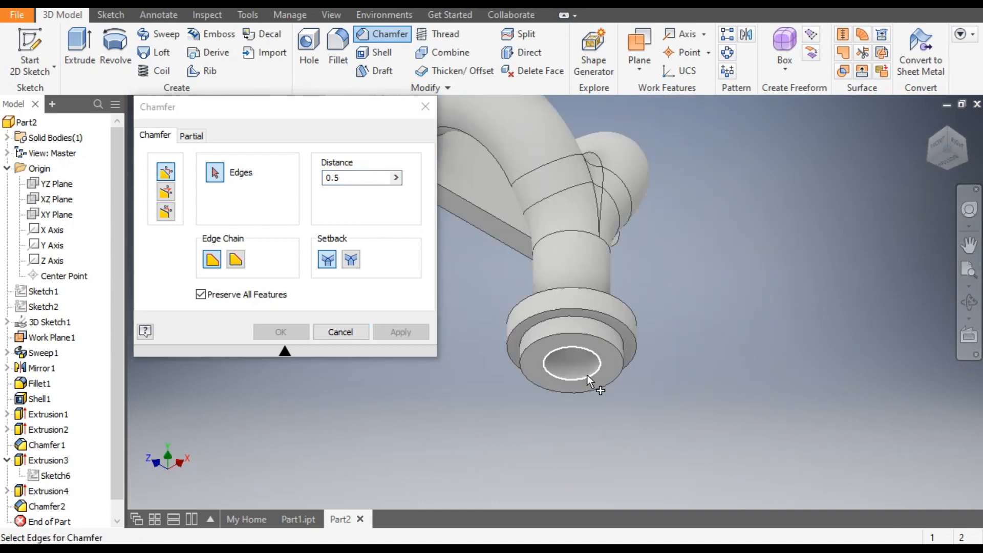
pyautogui.click(588, 375)
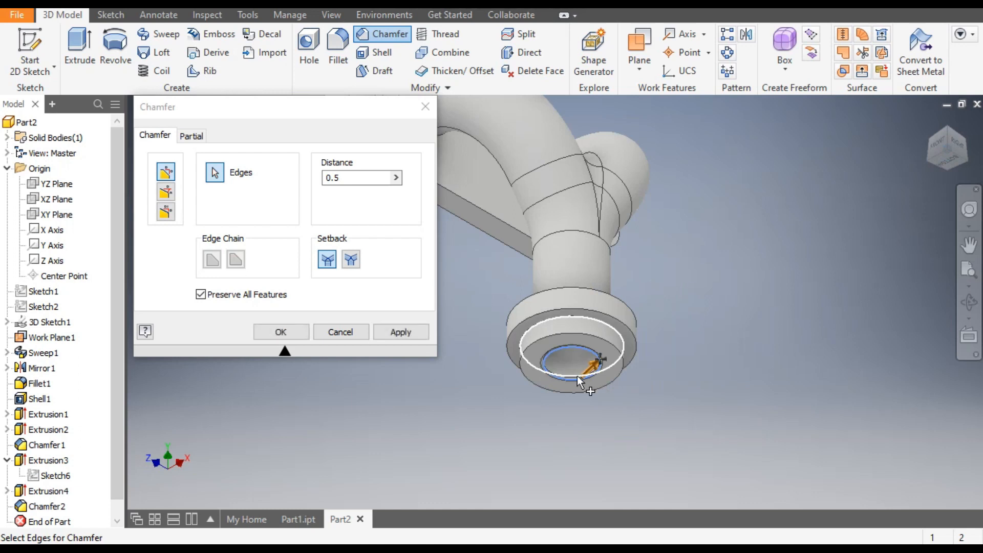
pyautogui.click(283, 331)
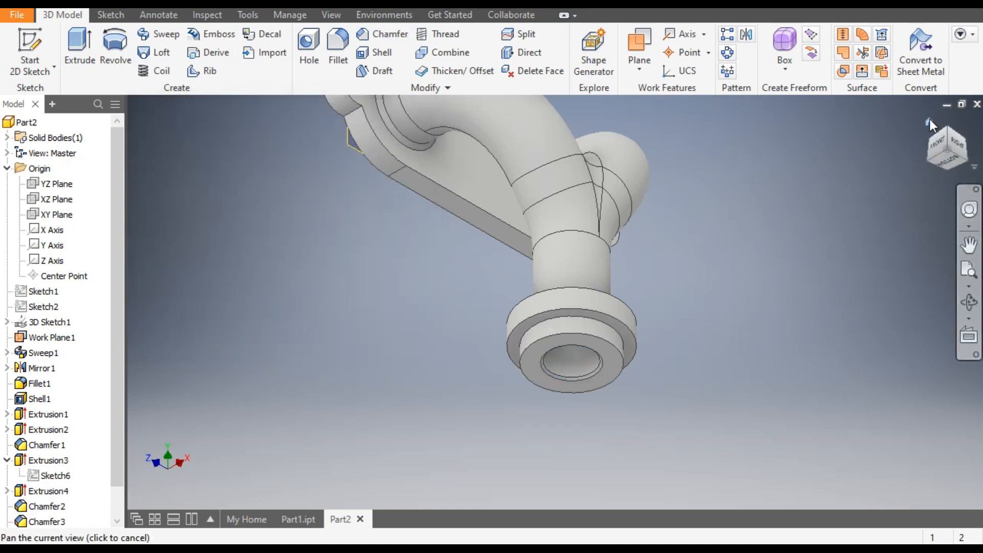
# Hide the work plane still displayed at the flange.
pyautogui.click(929, 121)
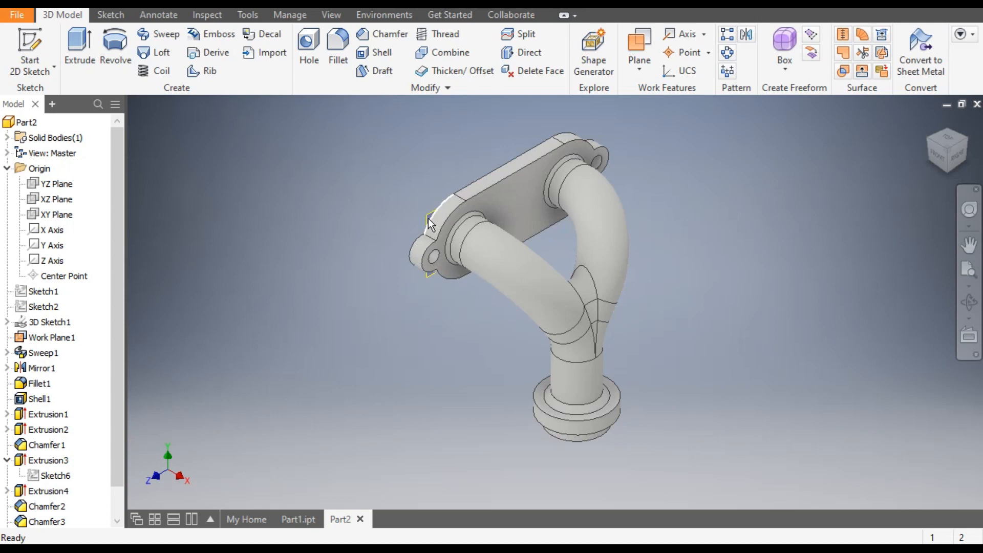
pyautogui.click(65, 339)
pyautogui.rightClick(66, 340)
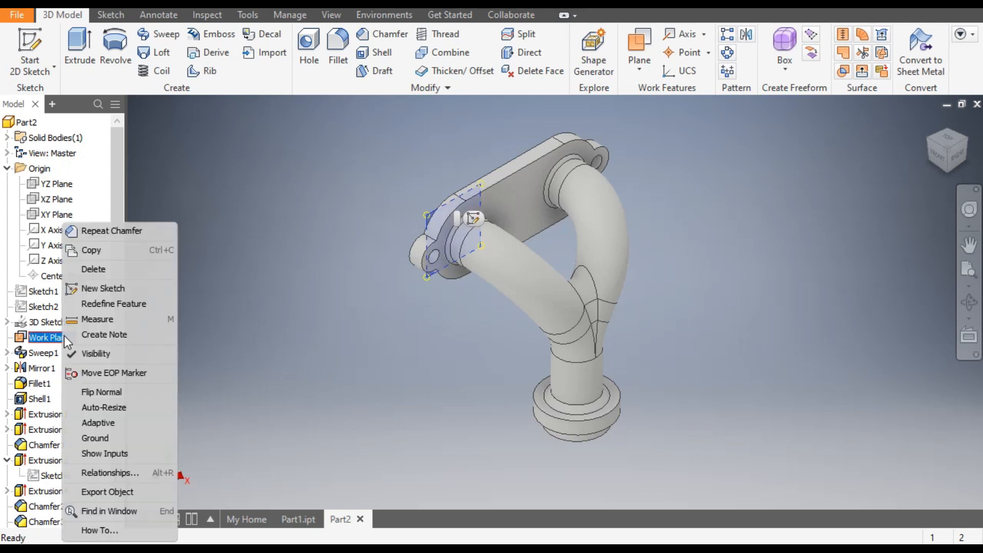
pyautogui.click(85, 353)
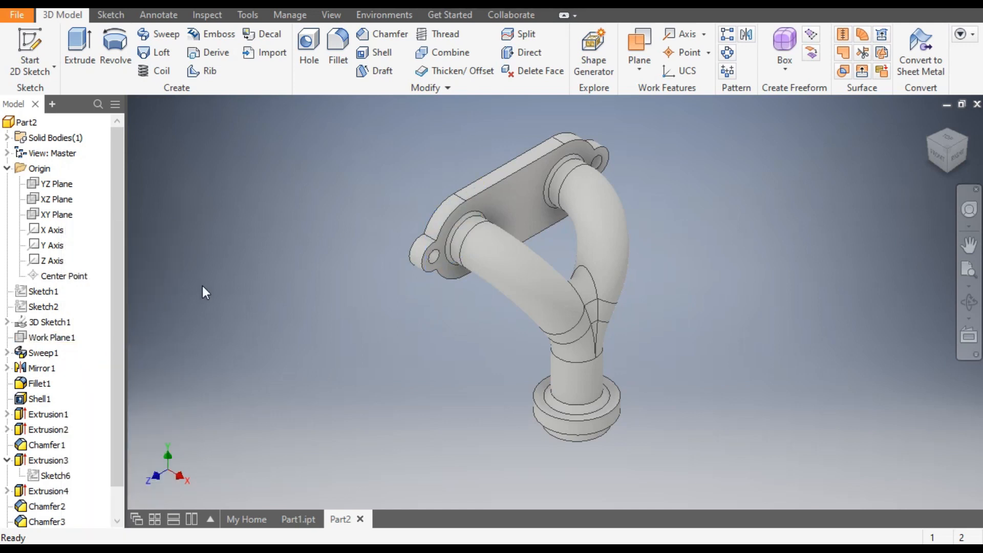
# Apply the Gold appearance from the Inventor Material Library to the whole part.
pyautogui.click(926, 139)
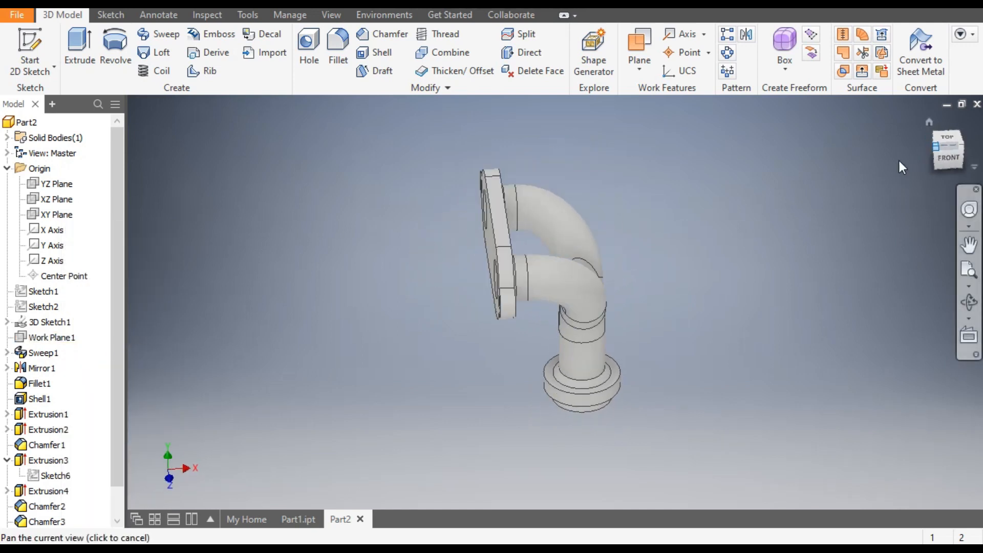
pyautogui.scroll(3, 506, 278)
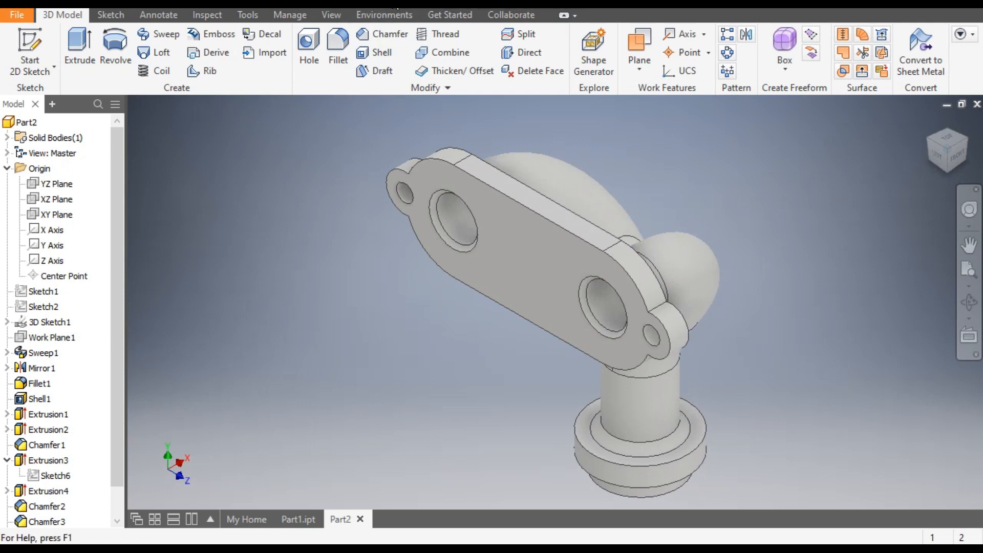
pyautogui.click(397, 6)
pyautogui.scroll(-3, 411, 245)
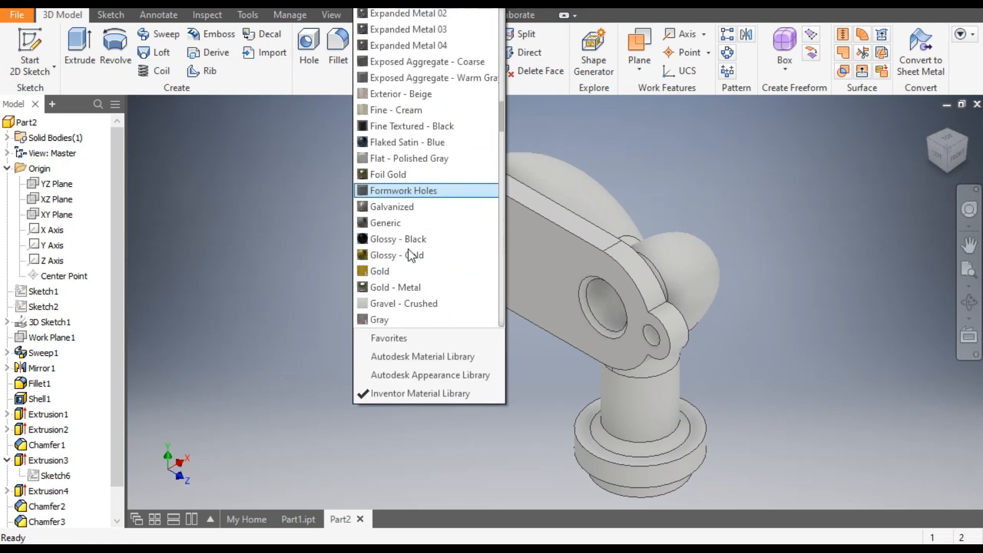
pyautogui.click(396, 270)
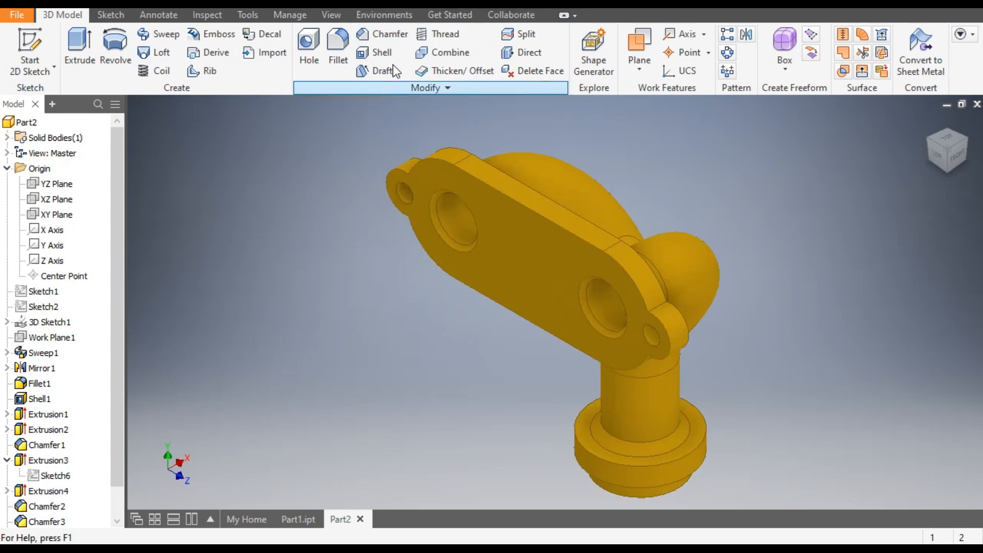
# Set the part's appearance to Gold - Metal and check the finished manifold from the branch side.
pyautogui.click(397, 6)
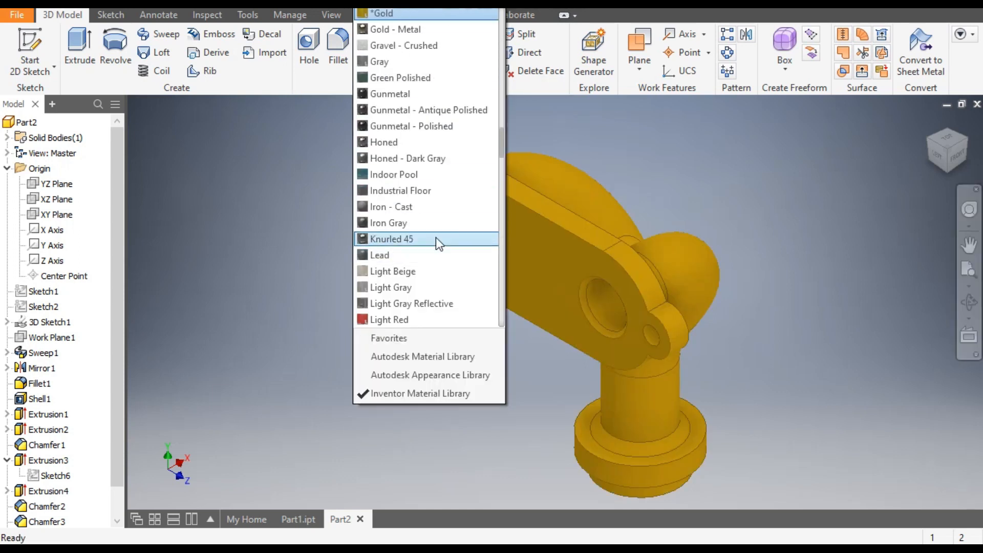
pyautogui.click(422, 30)
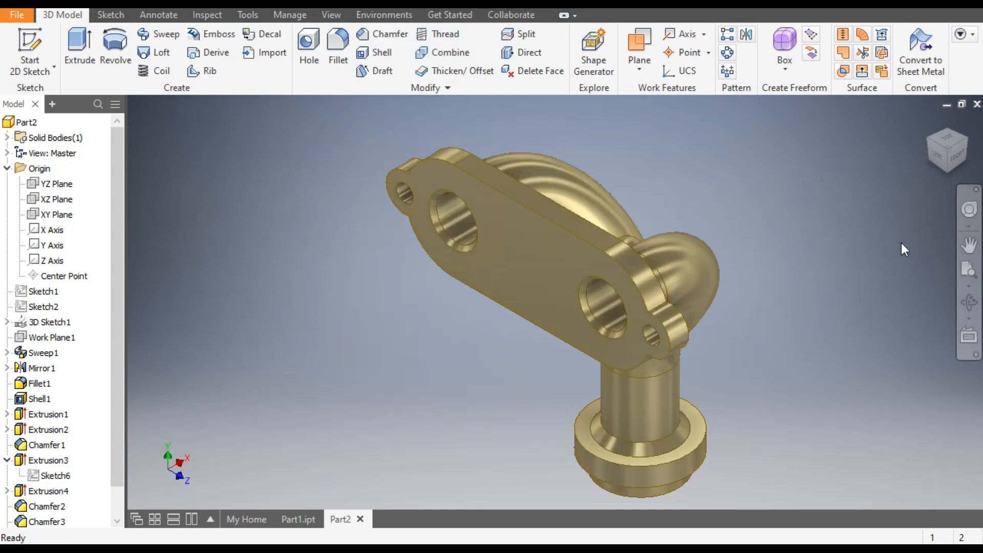
pyautogui.click(965, 144)
pyautogui.scroll(-4, 523, 300)
pyautogui.moveTo(524, 301); pyautogui.dragTo(523, 329, button='middle')
pyautogui.scroll(1, 520, 313)
pyautogui.moveTo(507, 287); pyautogui.dragTo(519, 329, button='middle')
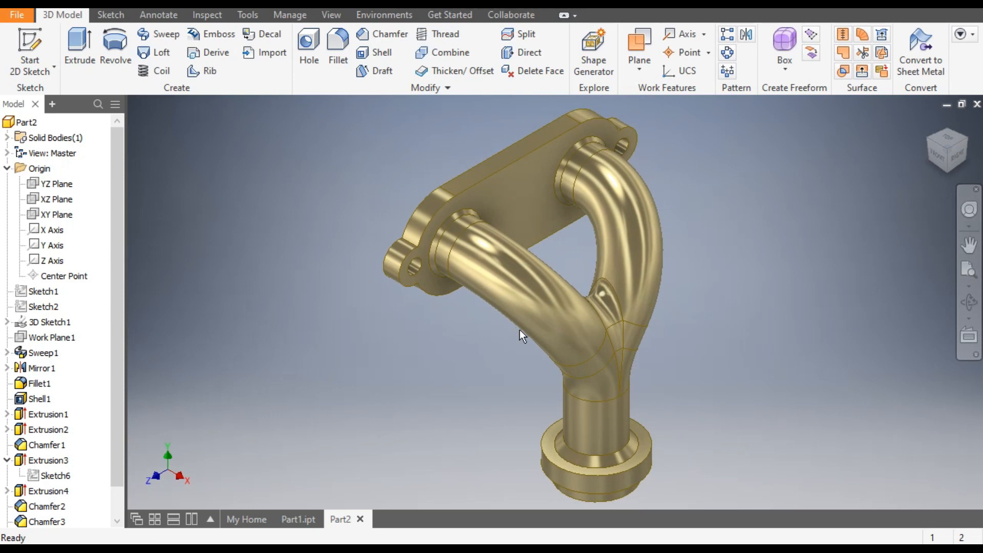
pyautogui.moveTo(543, 354)
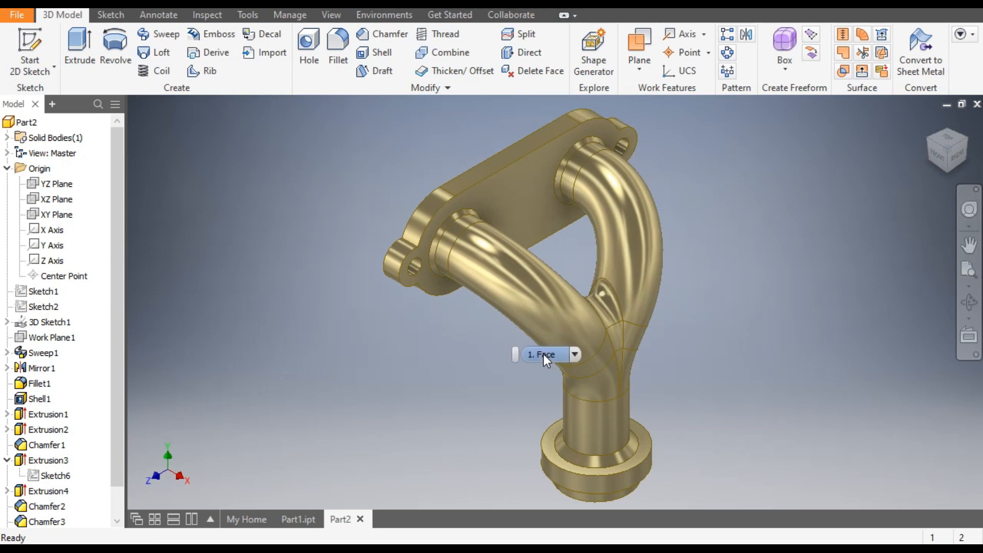